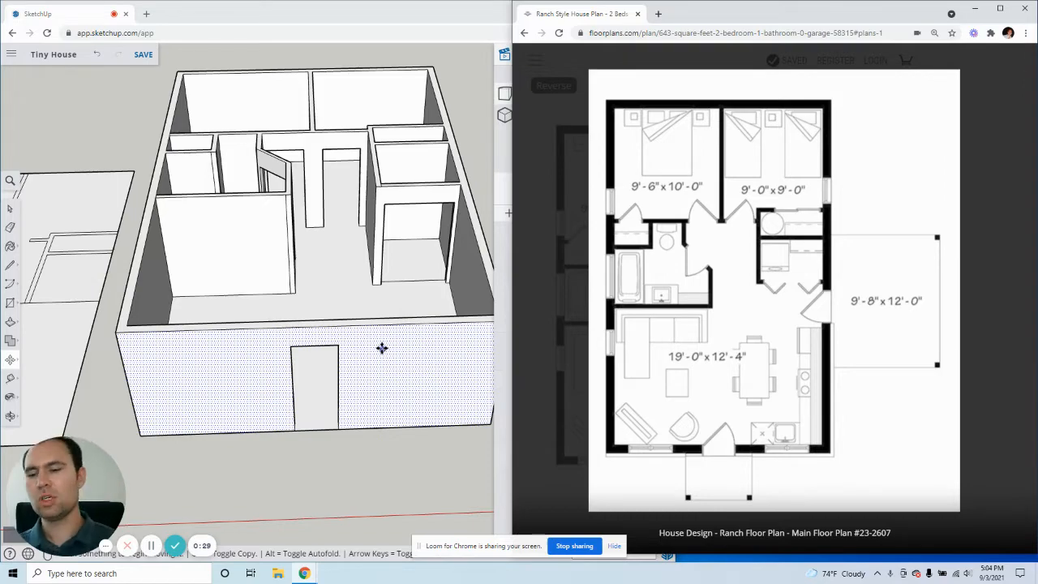
Step: Delete the three leftover vertical edges that split the long outer wall on the laundry side
{"action": "left_click", "coordinate": [10, 209]}
{"action": "middle_click_drag", "start_coordinate": [391, 353], "coordinate": [382, 232]}
{"action": "middle_click_drag", "start_coordinate": [197, 355], "coordinate": [402, 373]}
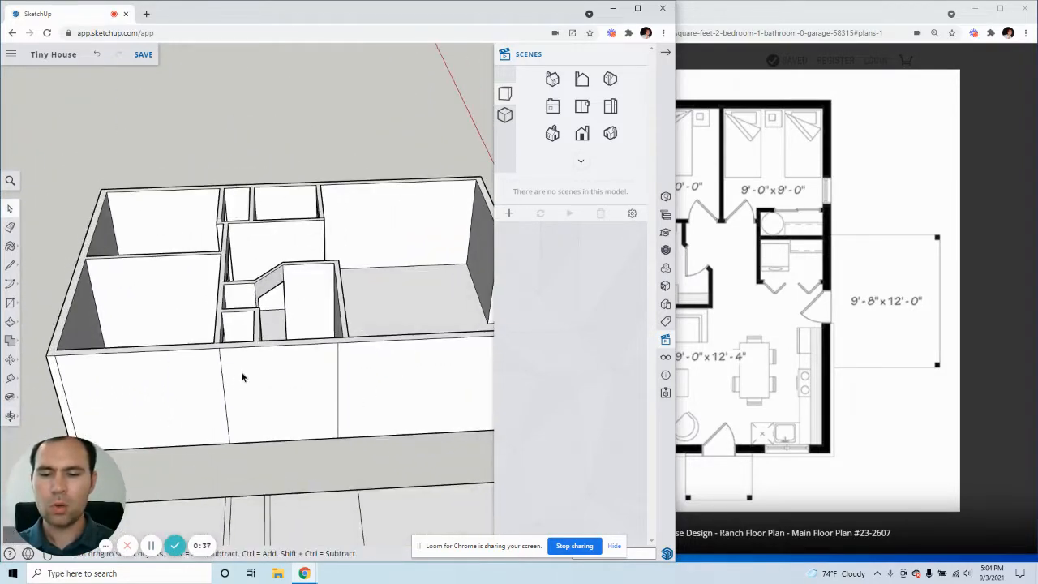
{"action": "left_click", "coordinate": [205, 384]}
{"action": "left_click", "coordinate": [274, 386]}
{"action": "left_click", "coordinate": [404, 391]}
{"action": "middle_click_drag", "start_coordinate": [428, 328], "coordinate": [403, 351]}
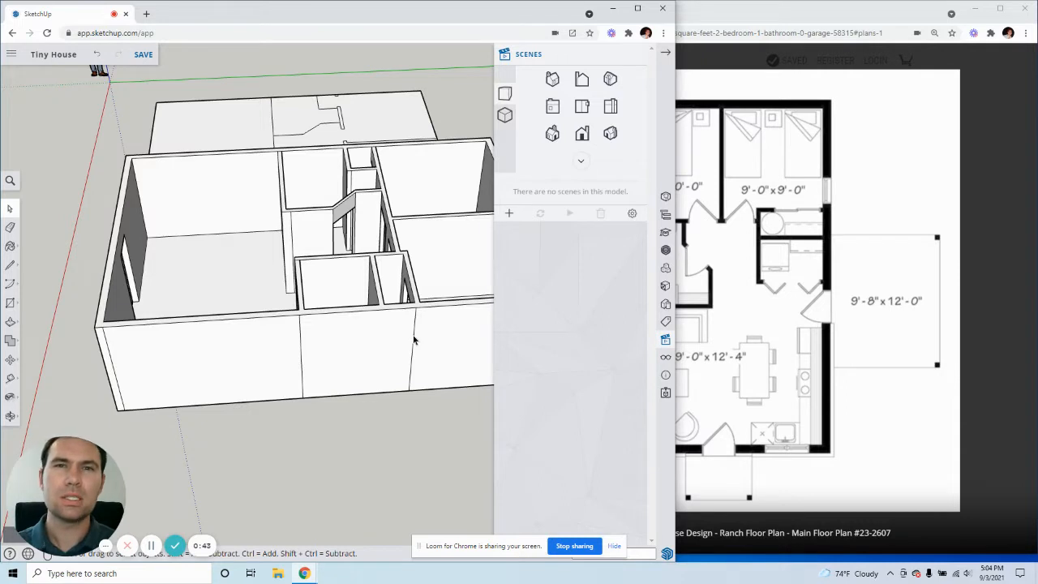
{"action": "left_click", "coordinate": [301, 346]}
{"action": "key", "text": "Delete"}
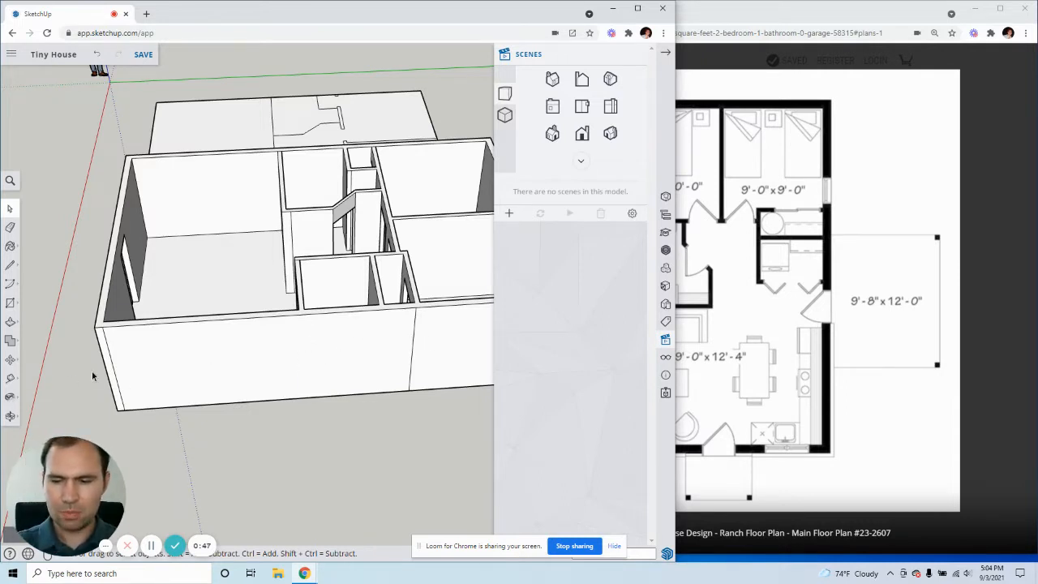
{"action": "left_click", "coordinate": [116, 367]}
{"action": "key", "text": "Delete"}
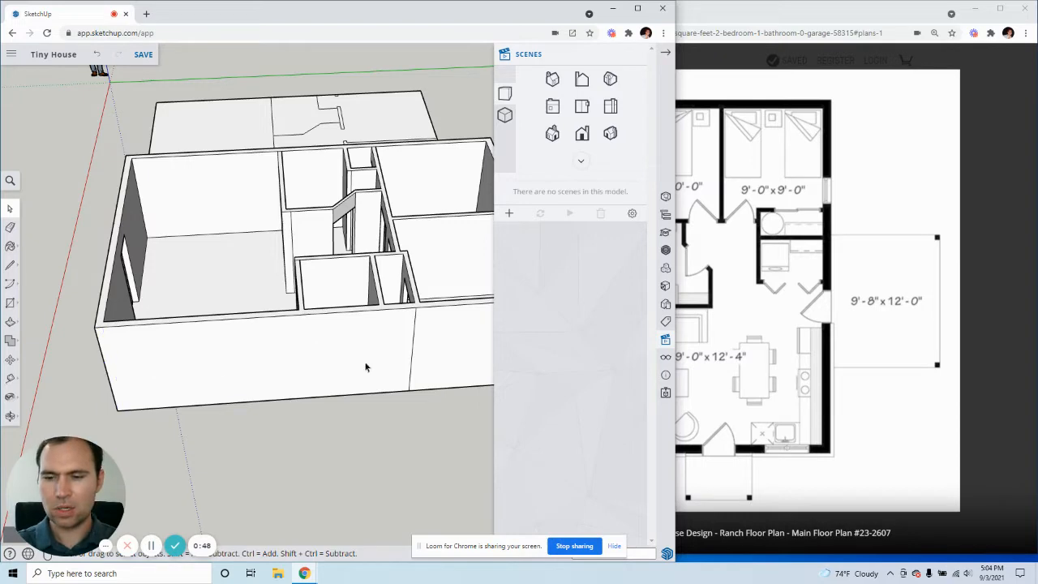
{"action": "left_click", "coordinate": [412, 351]}
{"action": "key", "text": "Delete"}
Step: Delete the leftover vertical edges around the outer back corner and in the middle of the bedroom end wall
{"action": "scroll", "coordinate": [375, 351], "scroll_direction": "down", "scroll_amount": 4}
{"action": "middle_click_drag", "start_coordinate": [374, 351], "coordinate": [357, 351]}
{"action": "scroll", "coordinate": [356, 351], "scroll_direction": "up", "scroll_amount": 6}
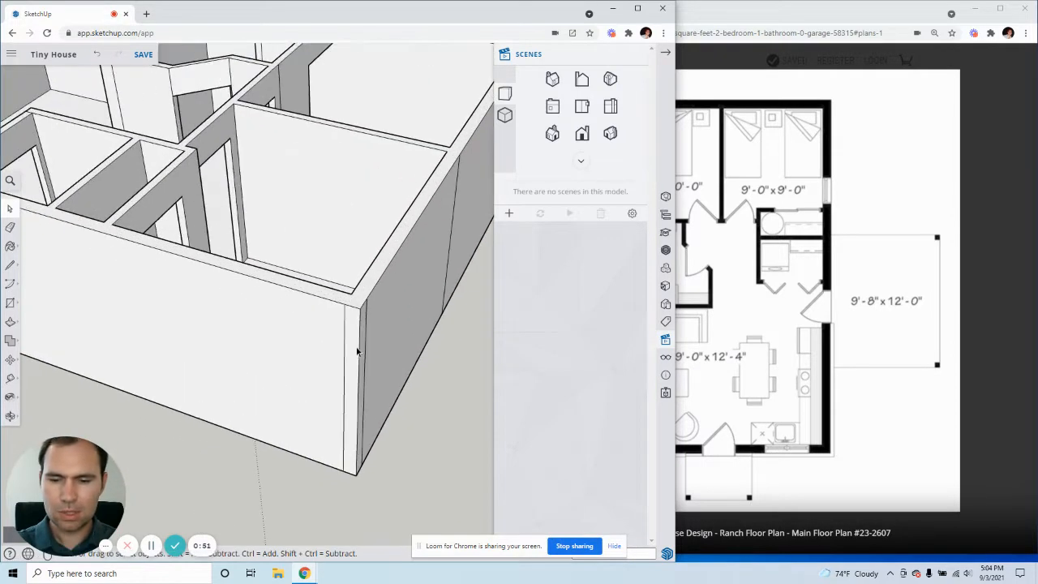
{"action": "left_click", "coordinate": [345, 334]}
{"action": "key", "text": "Delete"}
{"action": "left_click", "coordinate": [367, 313]}
{"action": "key", "text": "Delete"}
{"action": "middle_click_drag", "start_coordinate": [367, 313], "coordinate": [174, 384]}
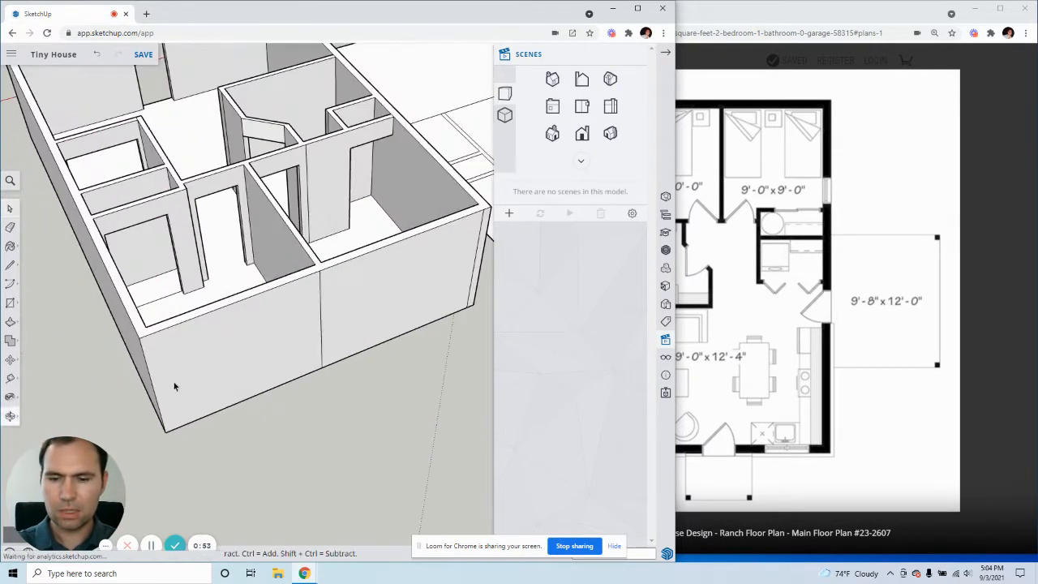
{"action": "left_click", "coordinate": [322, 307]}
{"action": "key", "text": "Delete"}
Step: Delete the leftover vertical edges near the front corner and in the middle of the bathroom-side outer wall
{"action": "middle_click_drag", "start_coordinate": [384, 314], "coordinate": [412, 312]}
{"action": "left_click", "coordinate": [414, 299]}
{"action": "left_click", "coordinate": [416, 295]}
{"action": "key", "text": "Delete"}
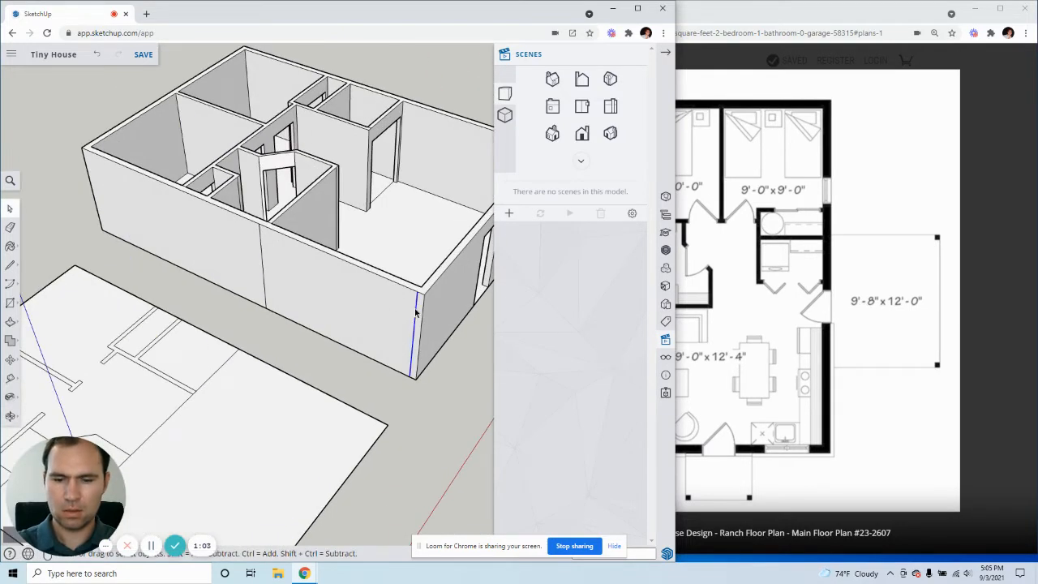
{"action": "middle_click_drag", "start_coordinate": [262, 263], "coordinate": [385, 244]}
{"action": "scroll", "coordinate": [385, 240], "scroll_direction": "up", "scroll_amount": 5}
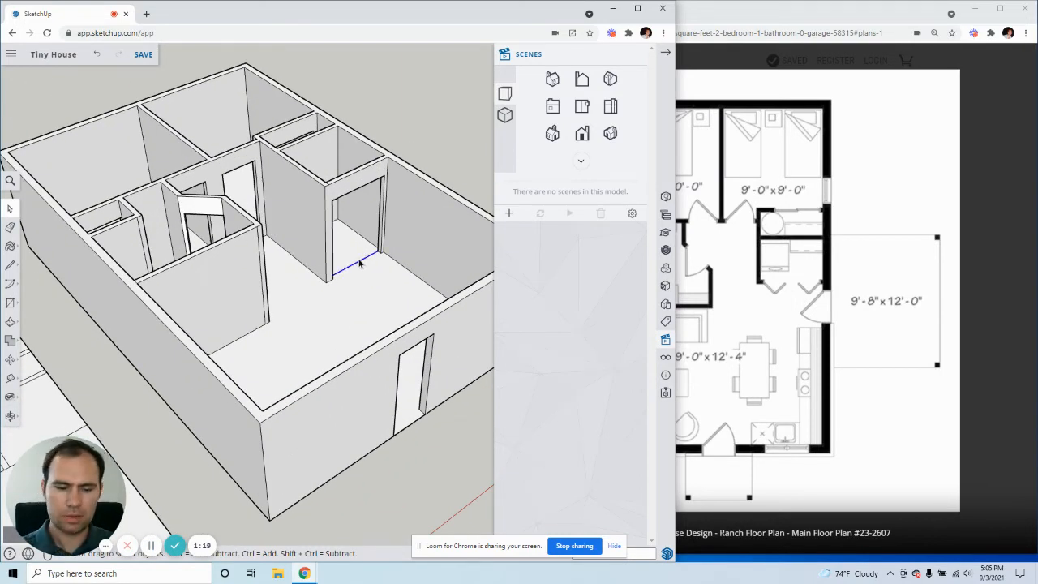
Step: Delete the extra vertical edges on the interior closet partition corner and on the free end of the bathroom wall
{"action": "middle_click_drag", "start_coordinate": [280, 298], "coordinate": [200, 295]}
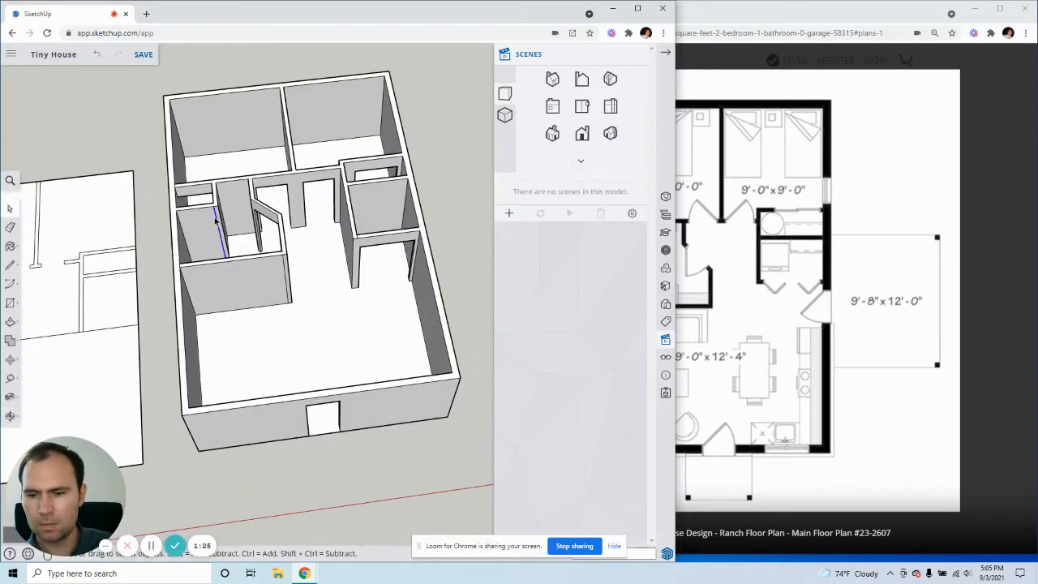
{"action": "scroll", "coordinate": [245, 214], "scroll_direction": "up", "scroll_amount": 5}
{"action": "scroll", "coordinate": [243, 216], "scroll_direction": "up", "scroll_amount": 5}
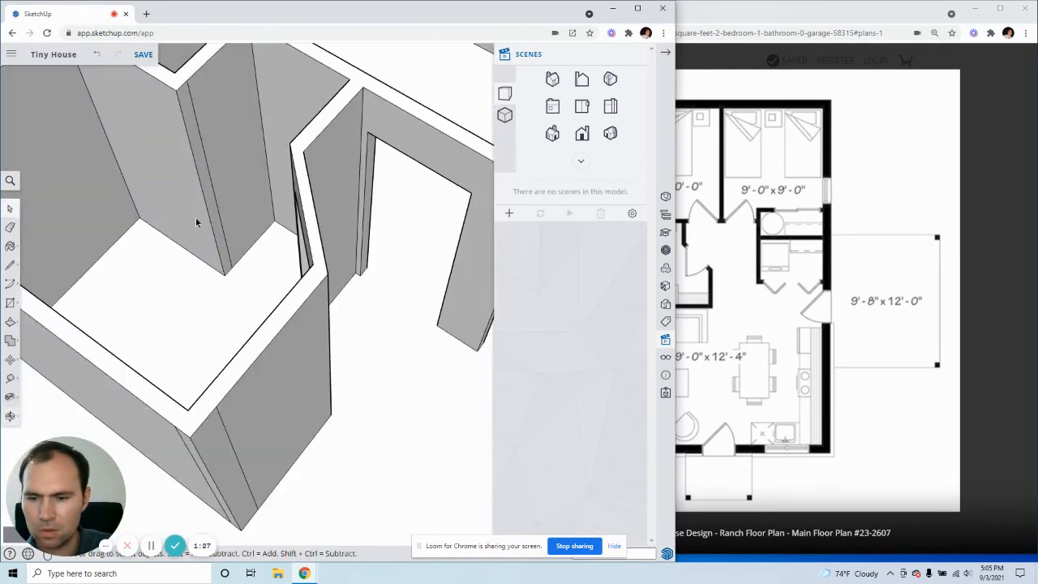
{"action": "left_click", "coordinate": [210, 165]}
{"action": "left_click", "coordinate": [205, 161]}
{"action": "key", "text": "Delete"}
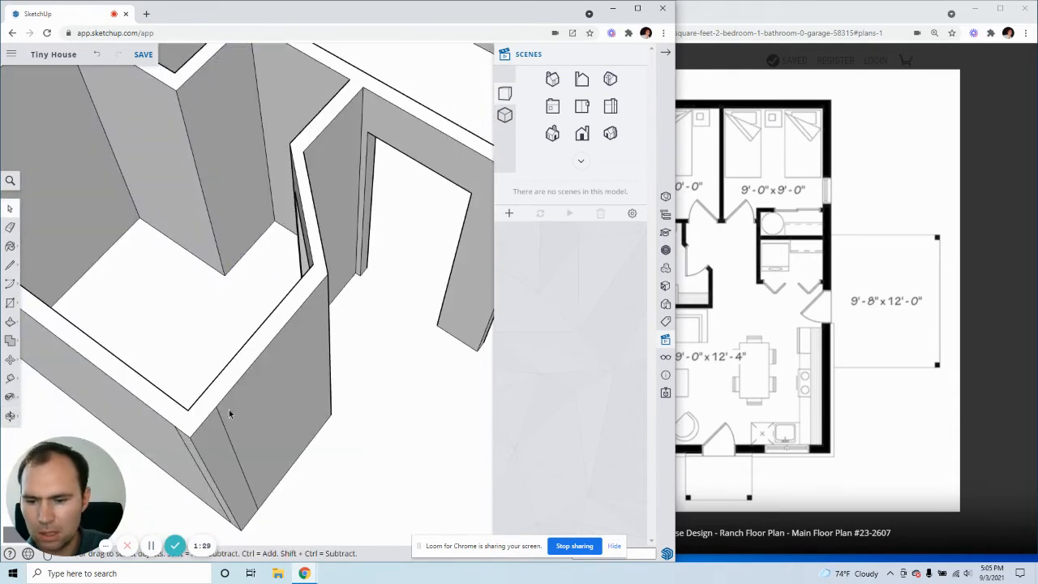
{"action": "left_click", "coordinate": [228, 438]}
{"action": "key", "text": "Delete"}
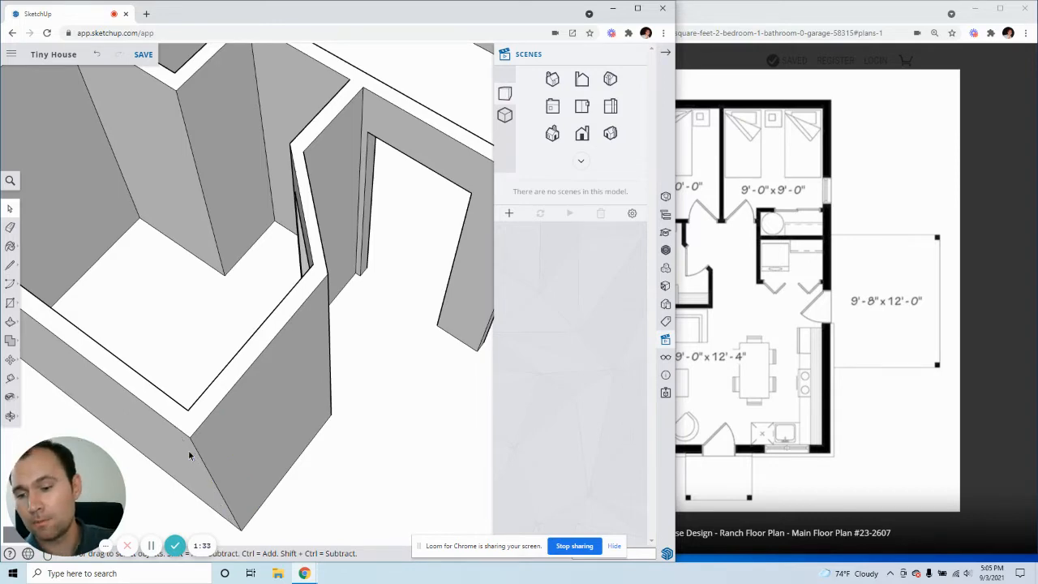
Step: Try to clean up the vertical edge beside the angled bathroom doorway, and undo the change
{"action": "scroll", "coordinate": [188, 450], "scroll_direction": "down", "scroll_amount": 5}
{"action": "scroll", "coordinate": [250, 284], "scroll_direction": "up", "scroll_amount": 3}
{"action": "middle_click_drag", "start_coordinate": [257, 292], "coordinate": [250, 335]}
{"action": "scroll", "coordinate": [261, 389], "scroll_direction": "down", "scroll_amount": 5}
{"action": "scroll", "coordinate": [339, 243], "scroll_direction": "up", "scroll_amount": 10}
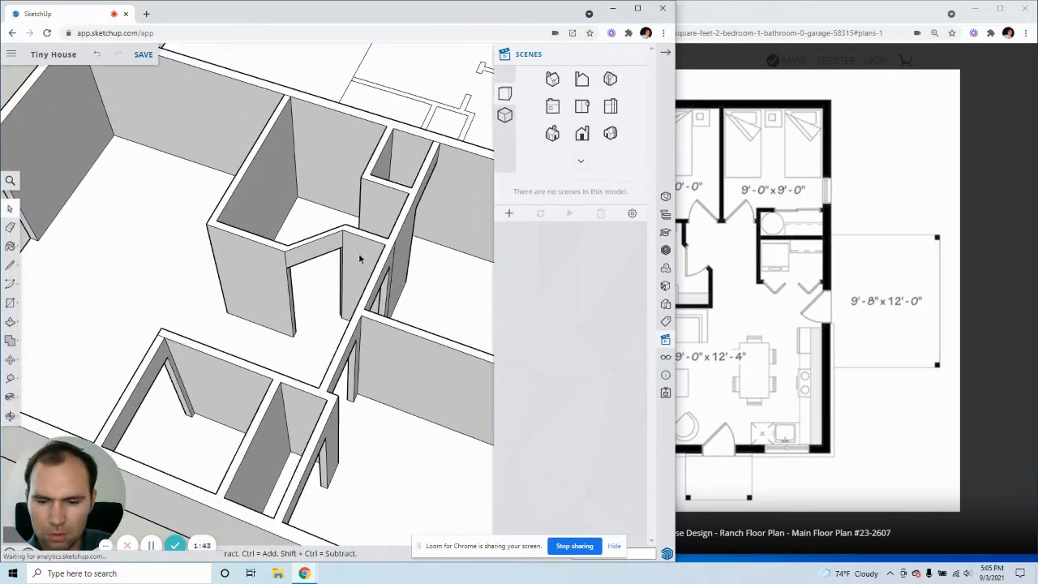
{"action": "double_click", "coordinate": [340, 240]}
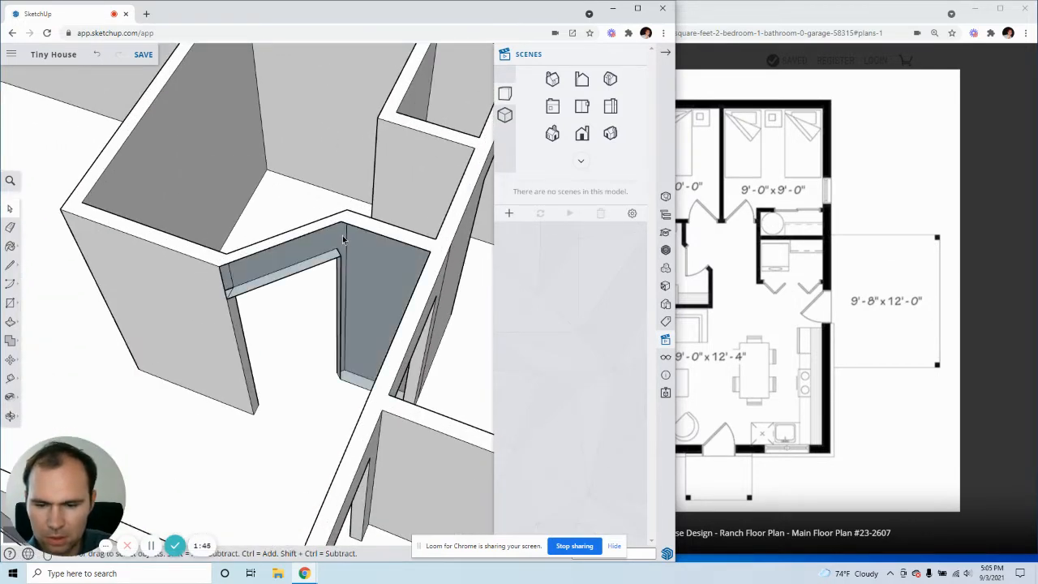
{"action": "key", "text": "ctrl+z"}
Step: Inspect the exterior and interior walls of the house from several sides for remaining stray edges
{"action": "middle_click_drag", "start_coordinate": [277, 309], "coordinate": [181, 264]}
{"action": "scroll", "coordinate": [273, 291], "scroll_direction": "down", "scroll_amount": 10}
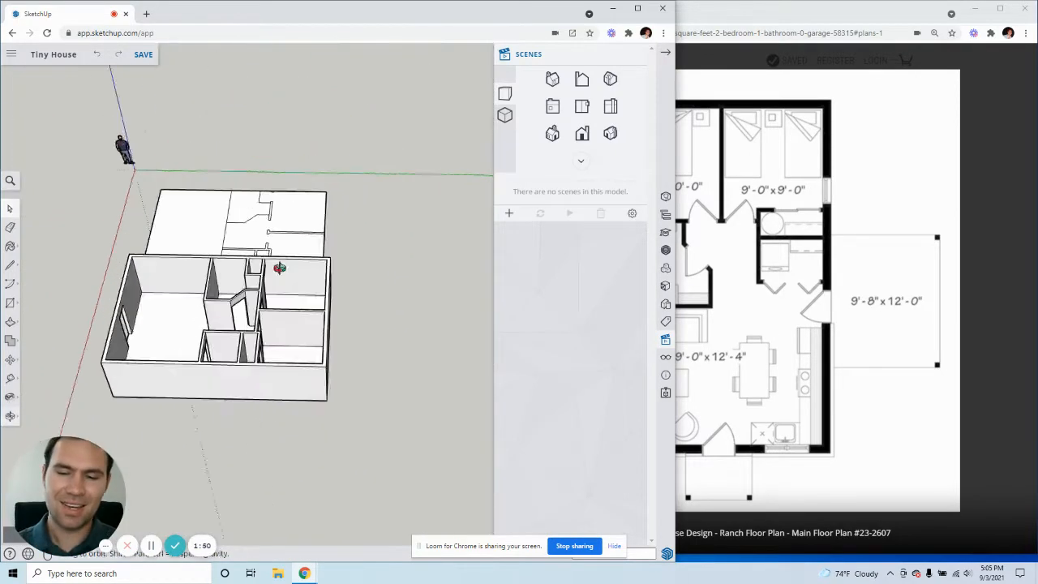
{"action": "middle_click_drag", "start_coordinate": [279, 267], "coordinate": [366, 367]}
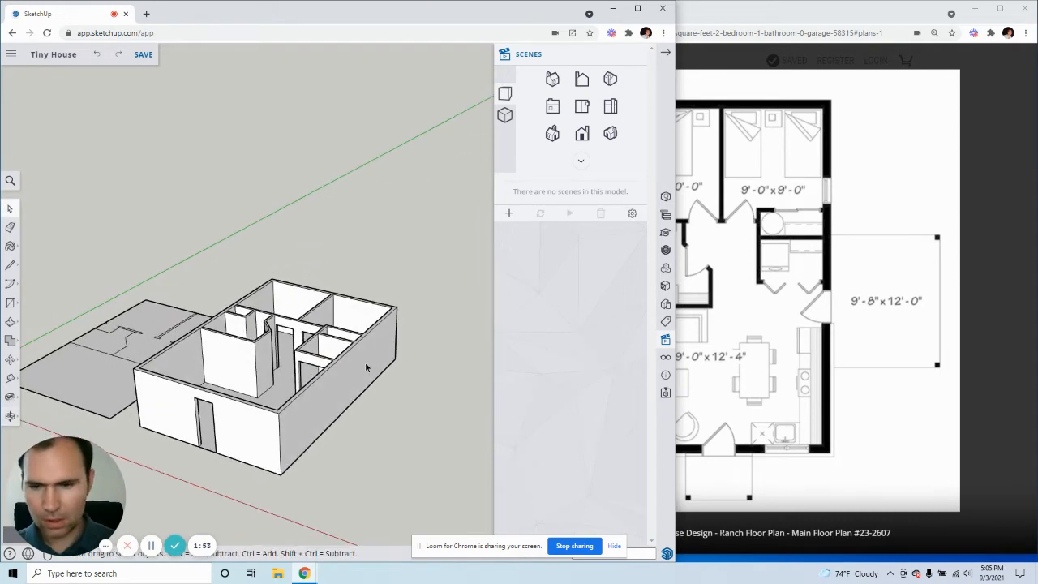
{"action": "scroll", "coordinate": [249, 397], "scroll_direction": "up", "scroll_amount": 3}
{"action": "middle_click_drag", "start_coordinate": [250, 397], "coordinate": [334, 423]}
{"action": "scroll", "coordinate": [253, 329], "scroll_direction": "down", "scroll_amount": 5}
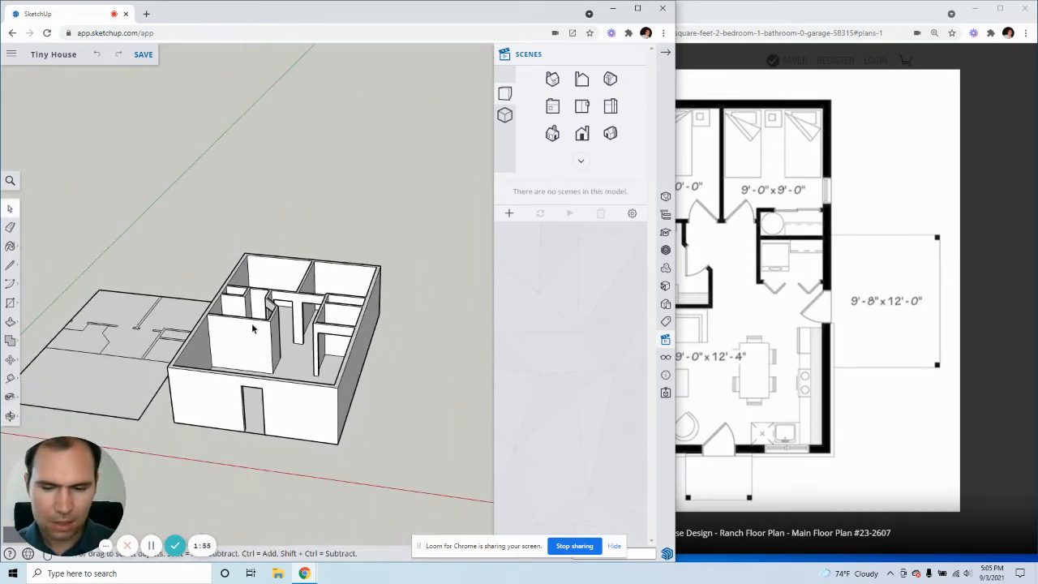
{"action": "middle_click_drag", "start_coordinate": [253, 329], "coordinate": [357, 368]}
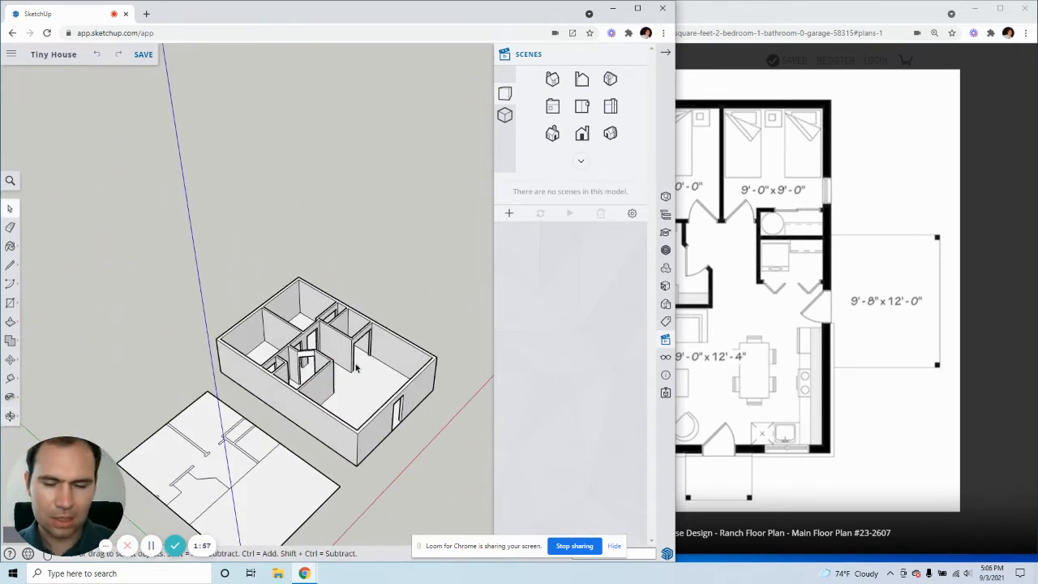
{"action": "scroll", "coordinate": [451, 421], "scroll_direction": "up", "scroll_amount": 3}
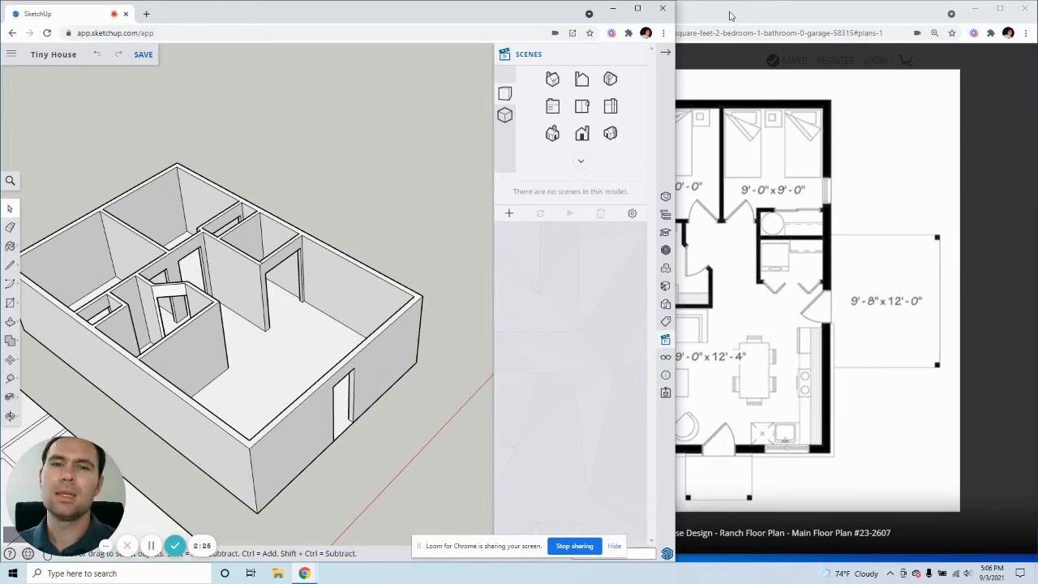
{"action": "mouse_move", "coordinate": [692, 45]}
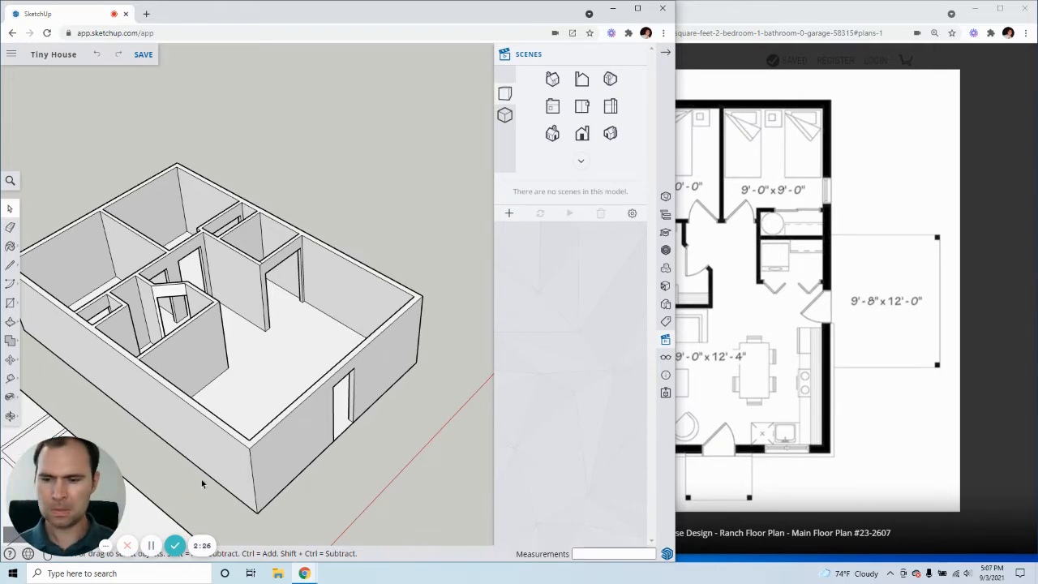
{"action": "middle_click_drag", "start_coordinate": [373, 387], "coordinate": [317, 302]}
{"action": "scroll", "coordinate": [355, 361], "scroll_direction": "up", "scroll_amount": 3}
{"action": "mouse_move", "coordinate": [357, 365]}
{"action": "middle_mouse_down"}
{"action": "mouse_move", "coordinate": [144, 370]}
{"action": "mouse_move", "coordinate": [111, 407]}
{"action": "mouse_move", "coordinate": [74, 376]}
{"action": "middle_mouse_up"}
Step: Compare the front wall of the model with the door and window positions on the reference floor plan
{"action": "left_click", "coordinate": [797, 5]}
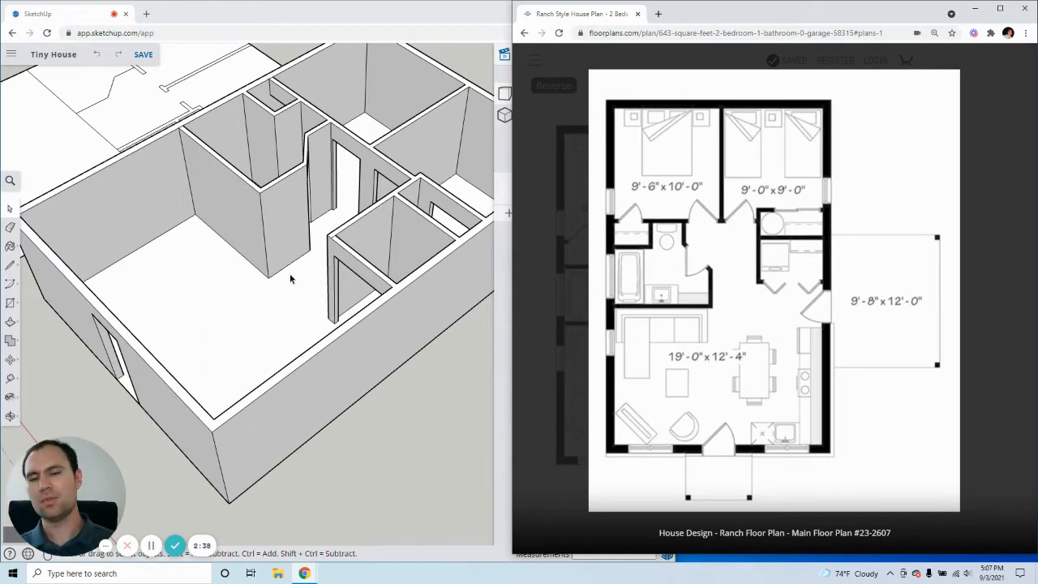
{"action": "middle_click_drag", "start_coordinate": [339, 347], "coordinate": [454, 292]}
{"action": "left_click", "coordinate": [713, 15]}
{"action": "scroll", "coordinate": [286, 347], "scroll_direction": "down", "scroll_amount": 4}
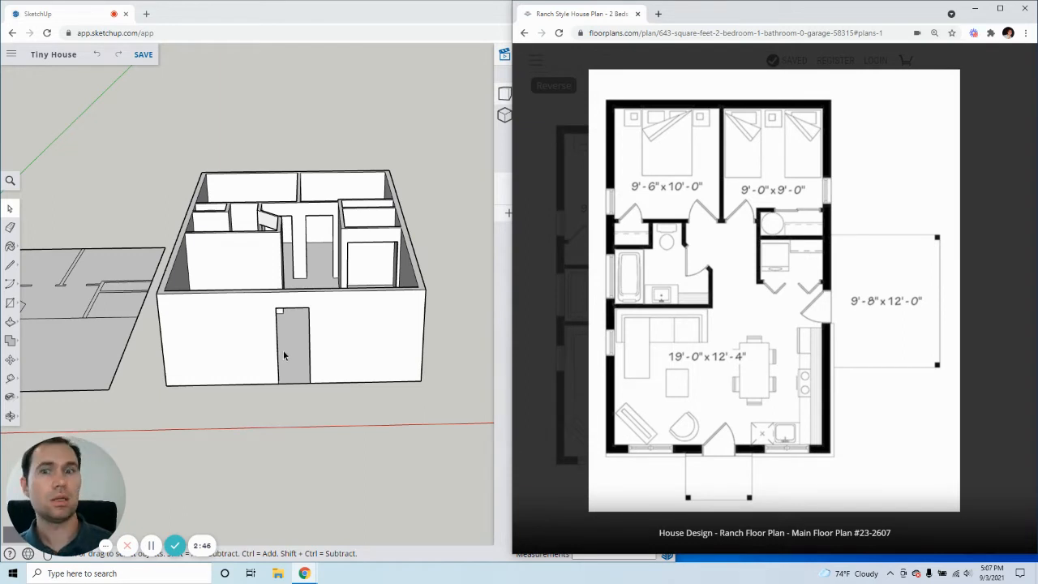
{"action": "scroll", "coordinate": [355, 383], "scroll_direction": "up", "scroll_amount": 2}
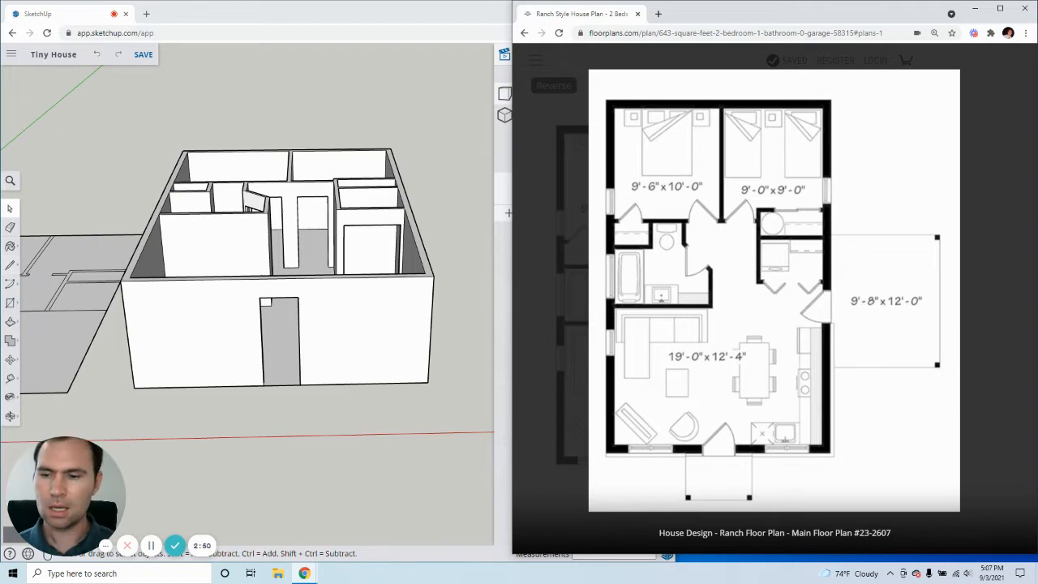
{"action": "mouse_move", "coordinate": [718, 479]}
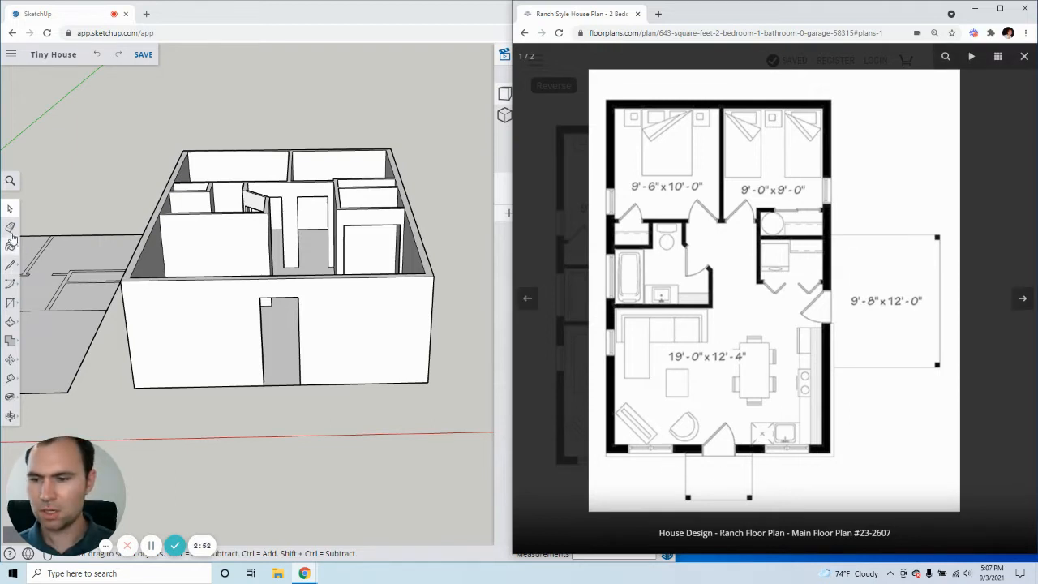
Step: Copy the front wall's bottom edge on the living-room side of the door 3' upward
{"action": "left_click", "coordinate": [211, 387]}
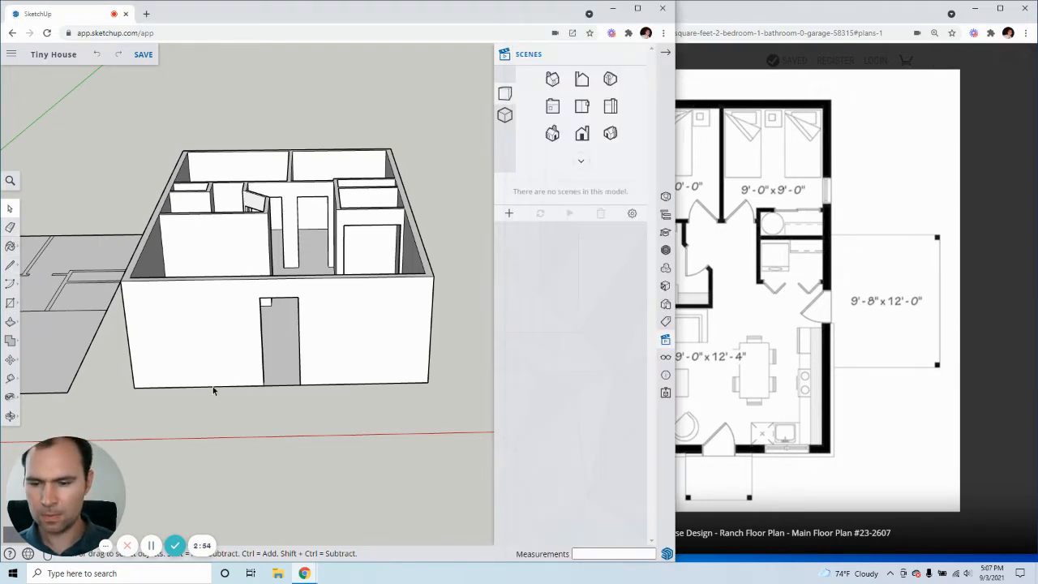
{"action": "key", "text": "m"}
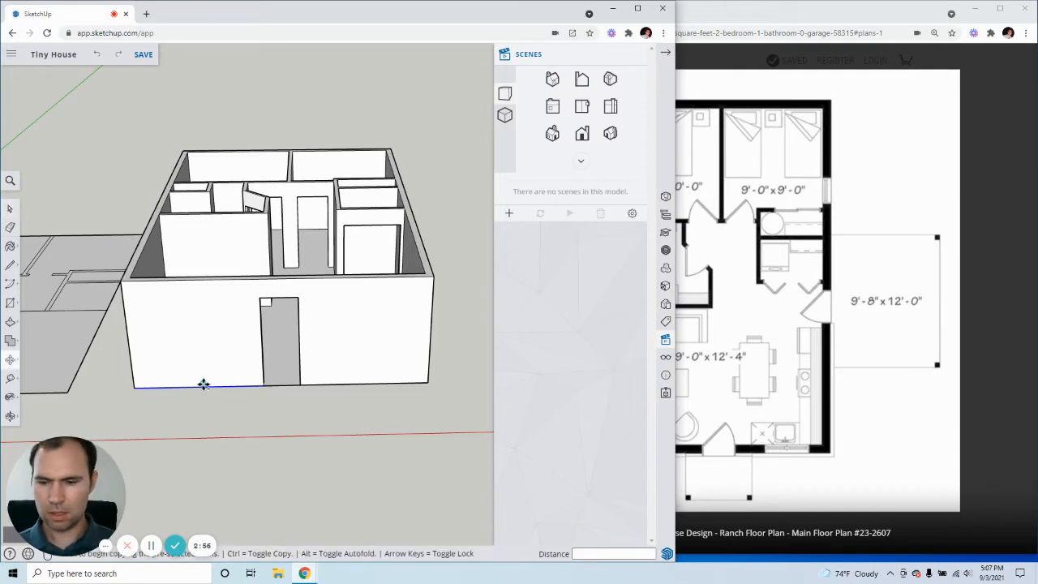
{"action": "left_click", "coordinate": [201, 386]}
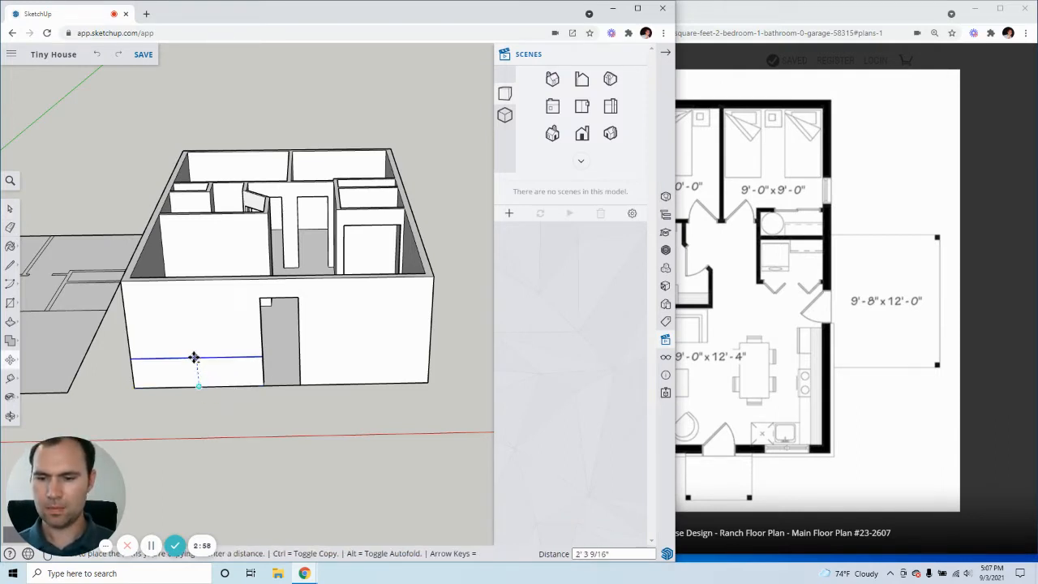
{"action": "type", "text": "3"}
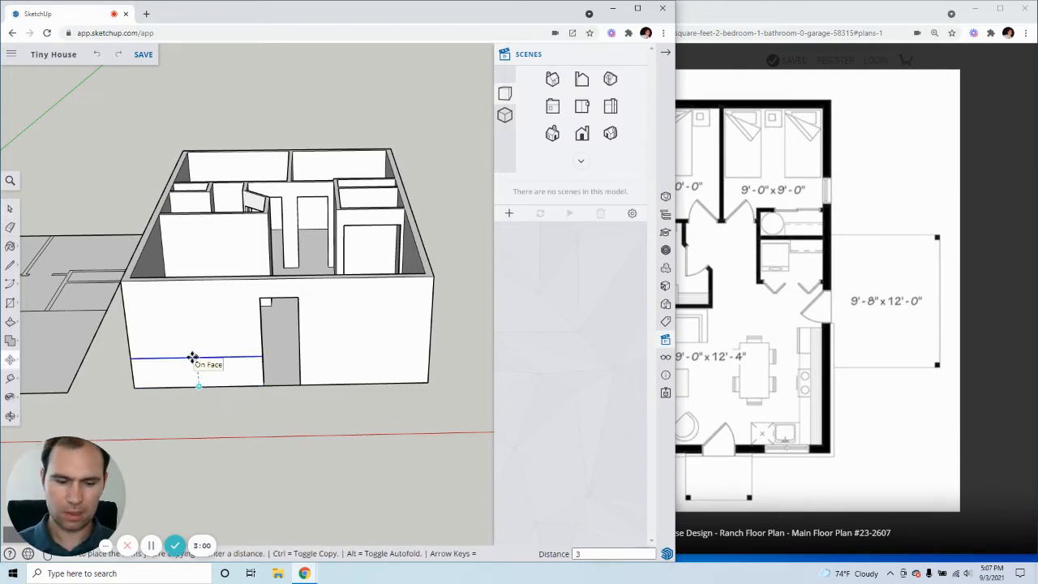
{"action": "type", "text": "'"}
{"action": "key", "text": "Return"}
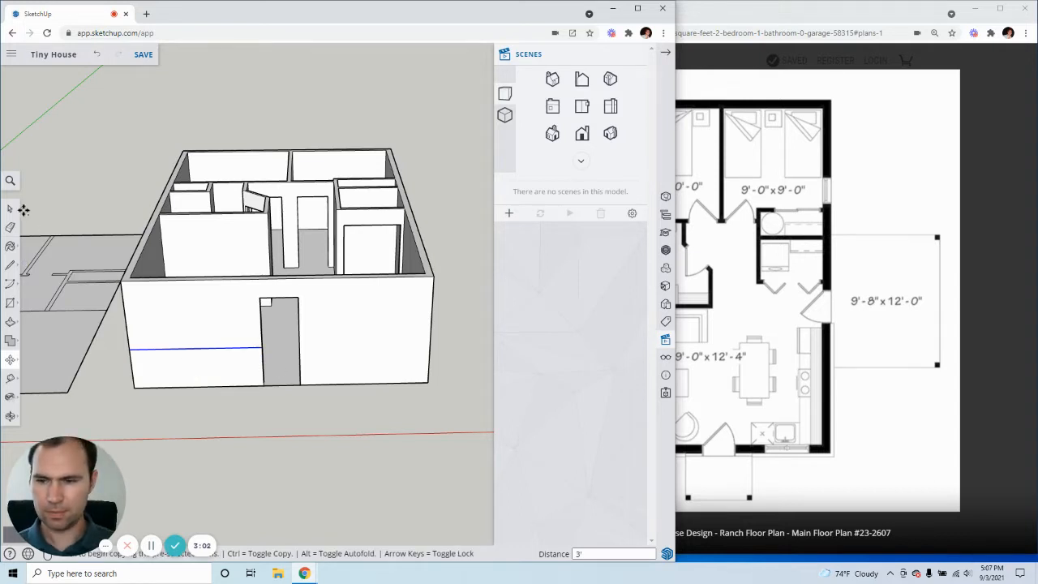
Step: Copy the front wall's bottom edge on the kitchen side of the door 3' upward
{"action": "left_click", "coordinate": [11, 208]}
{"action": "left_click", "coordinate": [366, 384]}
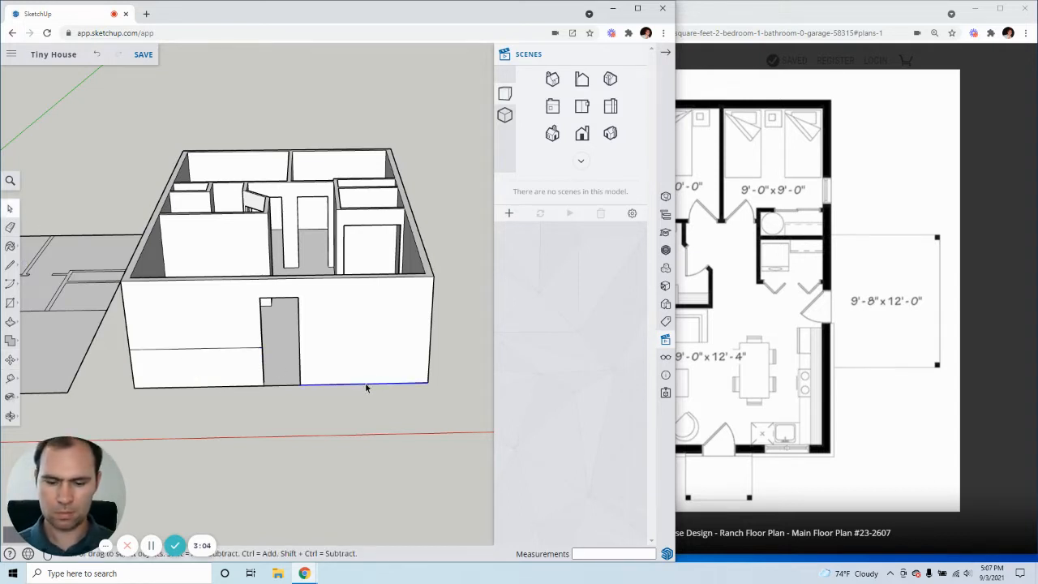
{"action": "key", "text": "m"}
{"action": "key", "text": "ctrl"}
{"action": "left_click", "coordinate": [366, 384]}
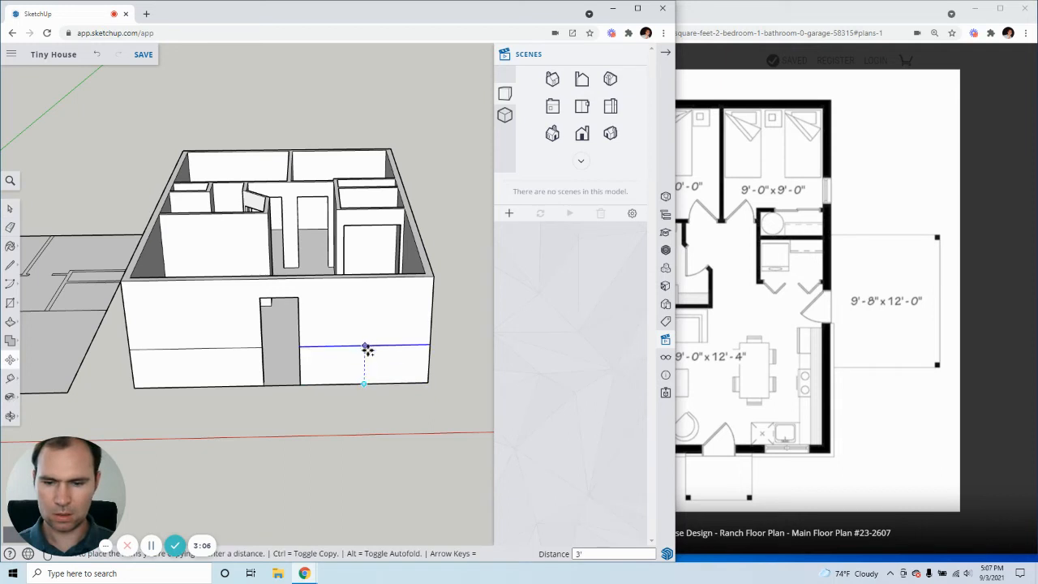
{"action": "left_click", "coordinate": [366, 347]}
{"action": "left_click", "coordinate": [10, 208]}
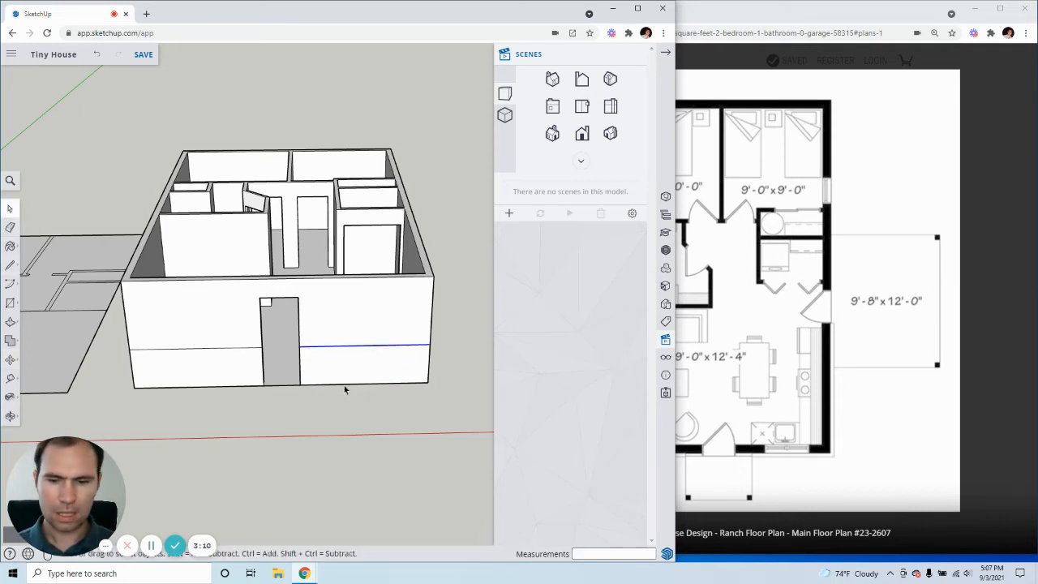
Step: Draw a 5' vertical line from the sill line's midpoint on the living-room side up to the front wall's top edge
{"action": "left_click", "coordinate": [10, 265]}
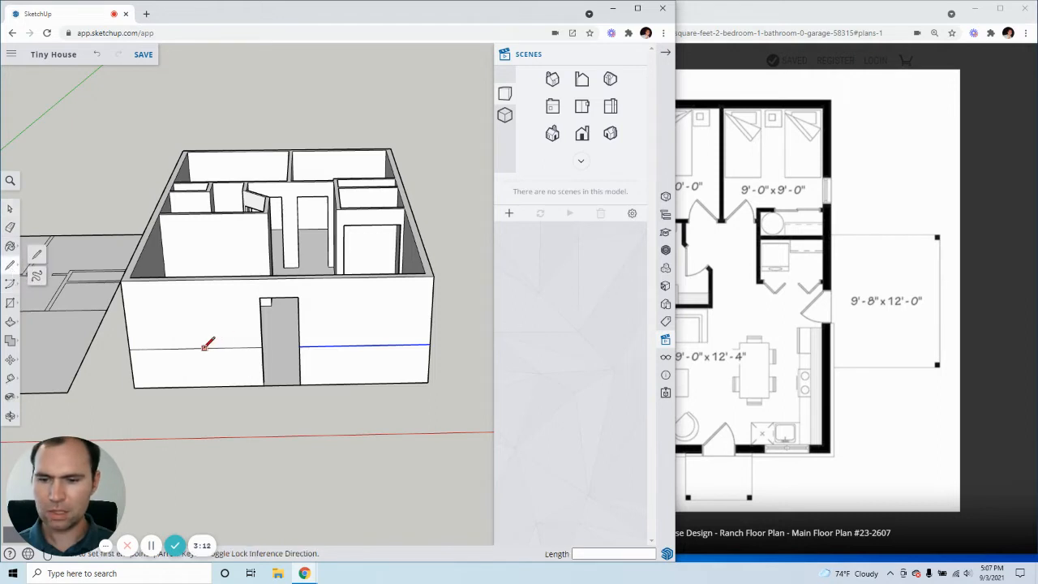
{"action": "left_click", "coordinate": [726, 13]}
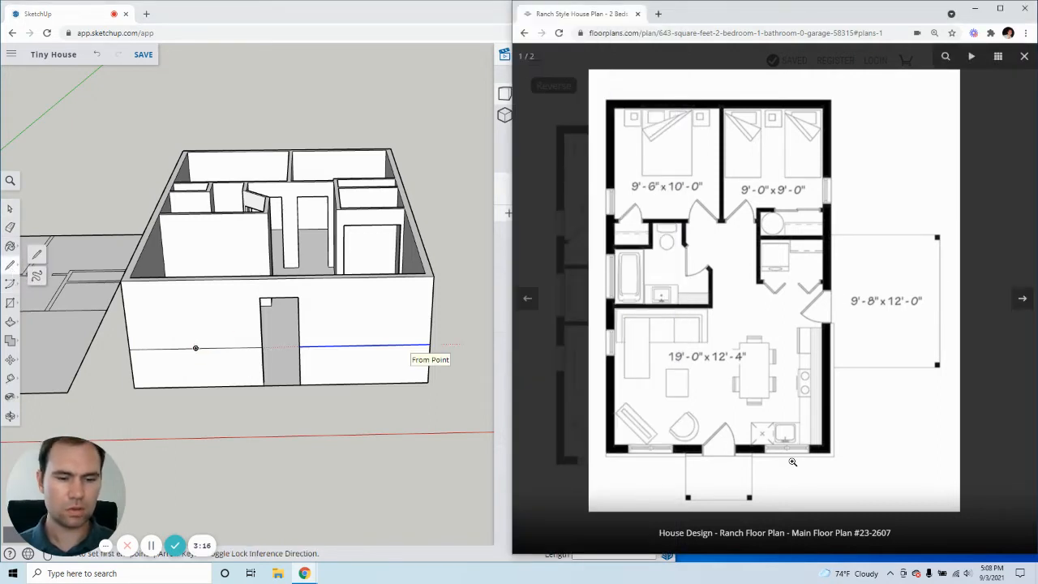
{"action": "left_click", "coordinate": [205, 14]}
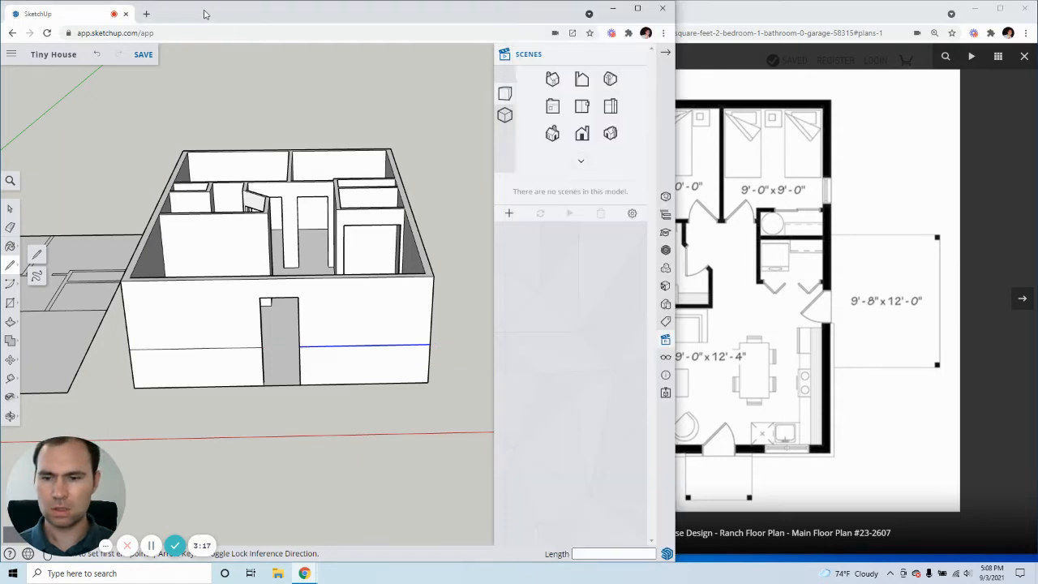
{"action": "left_click", "coordinate": [196, 348]}
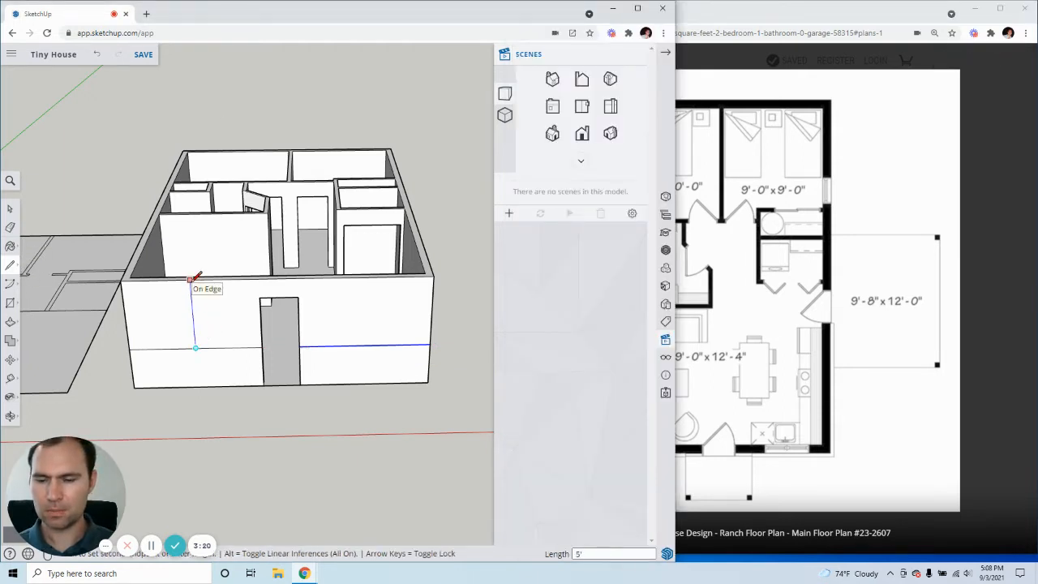
{"action": "left_click", "coordinate": [193, 278]}
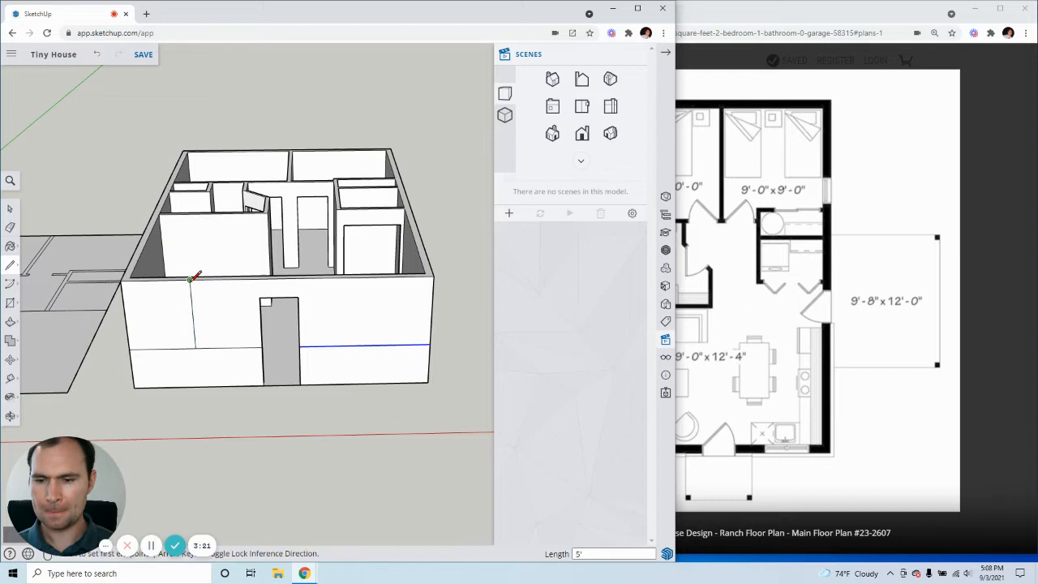
{"action": "left_click", "coordinate": [10, 209]}
Step: Draw a 5' vertical line from the sill line's midpoint on the kitchen side up to the front wall's top edge
{"action": "left_click", "coordinate": [10, 265]}
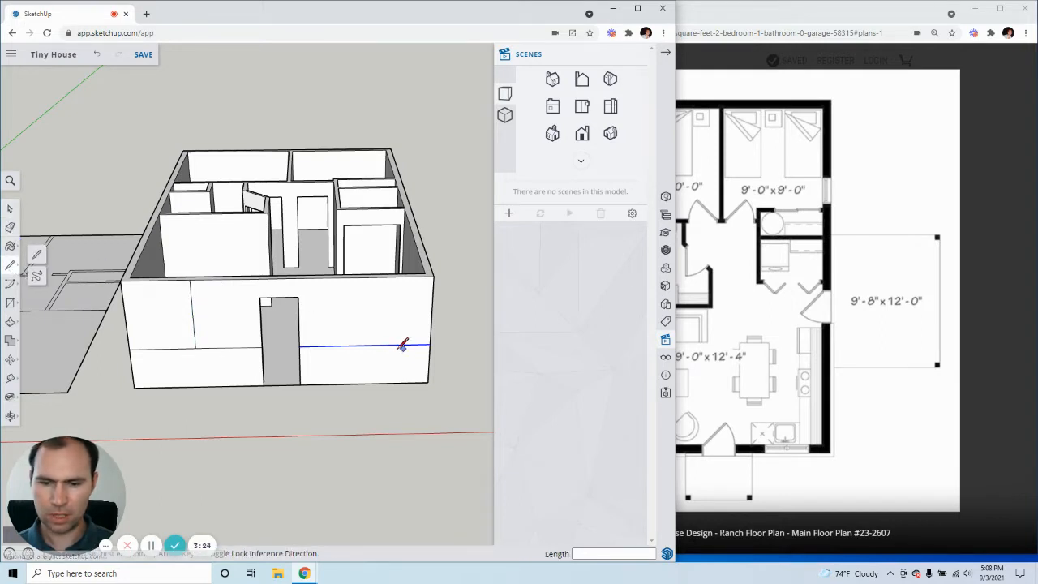
{"action": "left_click", "coordinate": [366, 344]}
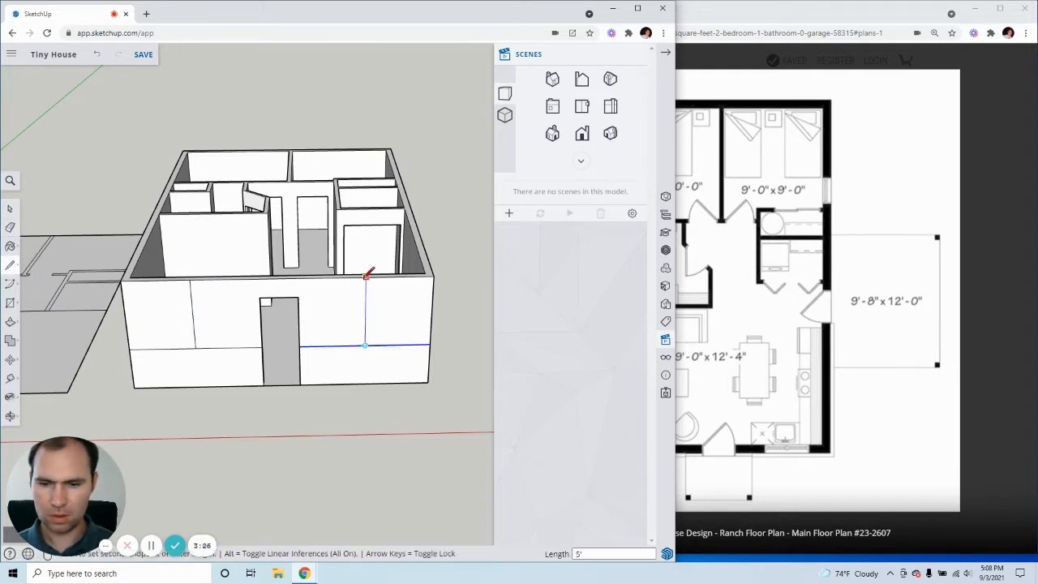
{"action": "left_click", "coordinate": [365, 277]}
{"action": "left_click", "coordinate": [10, 209]}
Step: Undo the two vertical lines drawn on the front wall
{"action": "scroll", "coordinate": [258, 312], "scroll_direction": "up", "scroll_amount": 2}
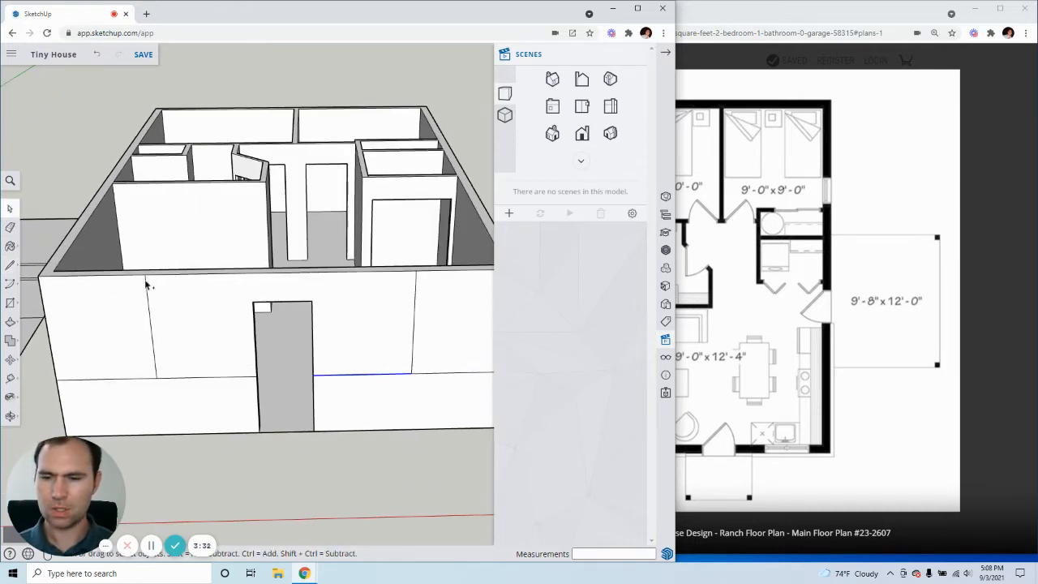
{"action": "key", "text": "ctrl+z"}
{"action": "key", "text": "ctrl+z"}
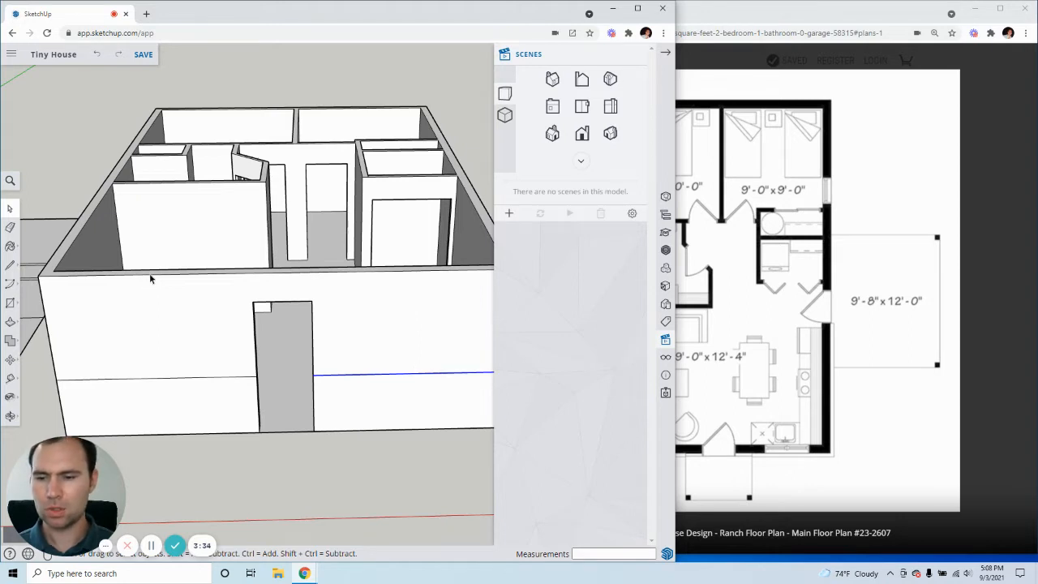
{"action": "left_click", "coordinate": [150, 273]}
{"action": "left_click", "coordinate": [150, 275]}
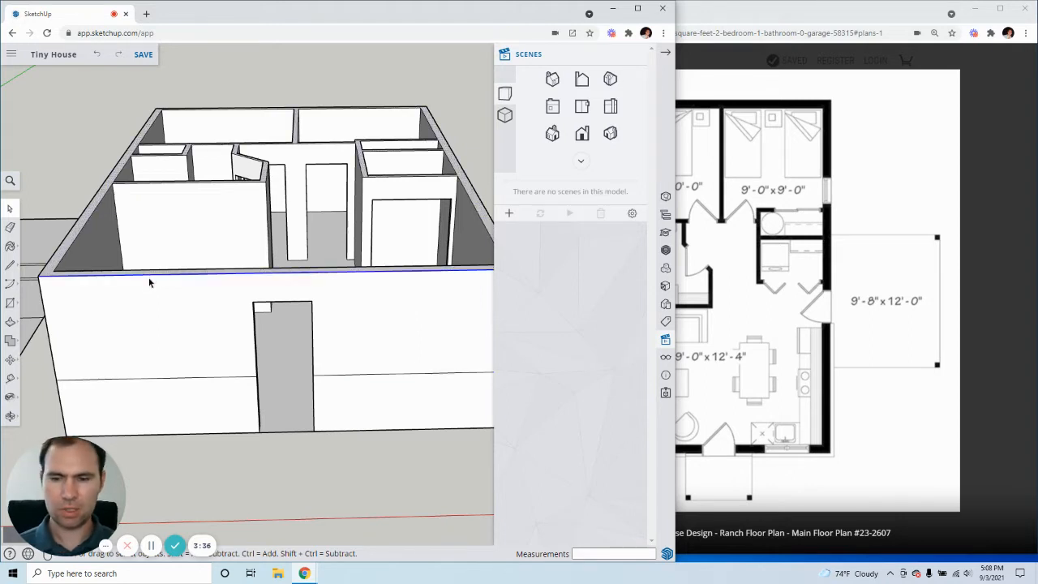
{"action": "key", "text": "m"}
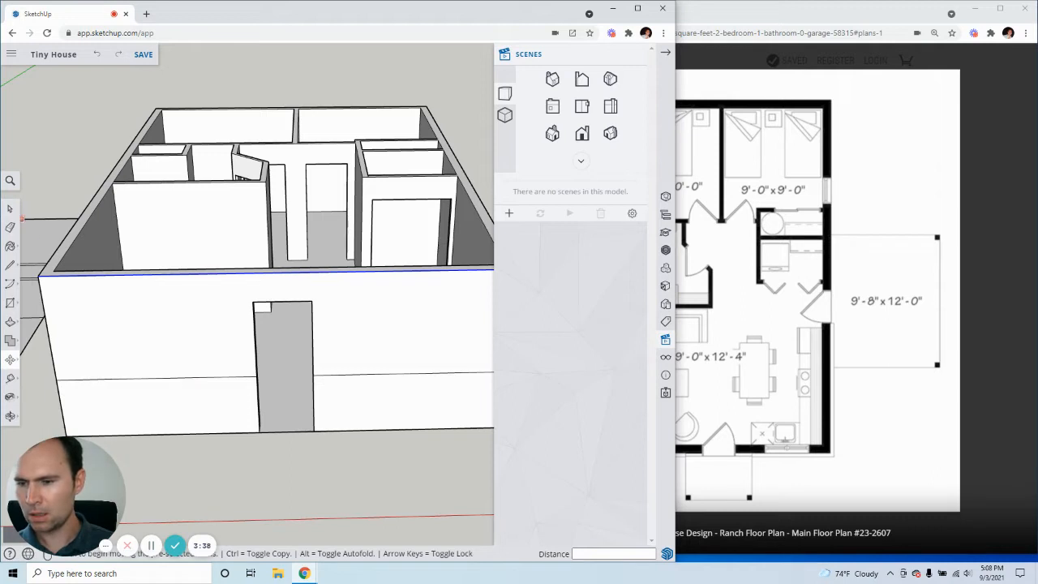
{"action": "left_click", "coordinate": [10, 209]}
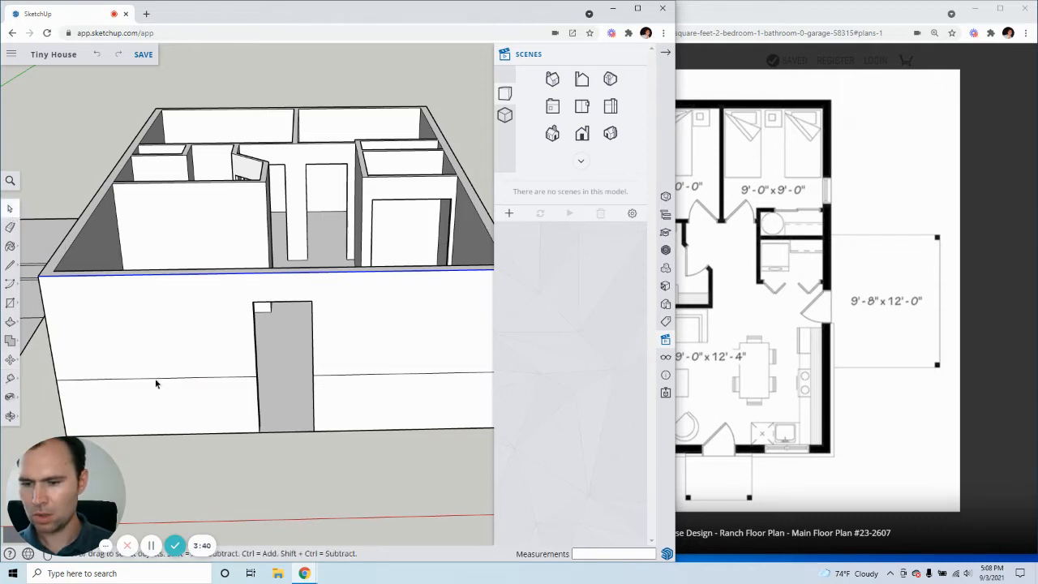
Step: Try a copy of the living-room side sill line 4' upward, and delete that copy
{"action": "left_click", "coordinate": [156, 379]}
{"action": "key", "text": "m"}
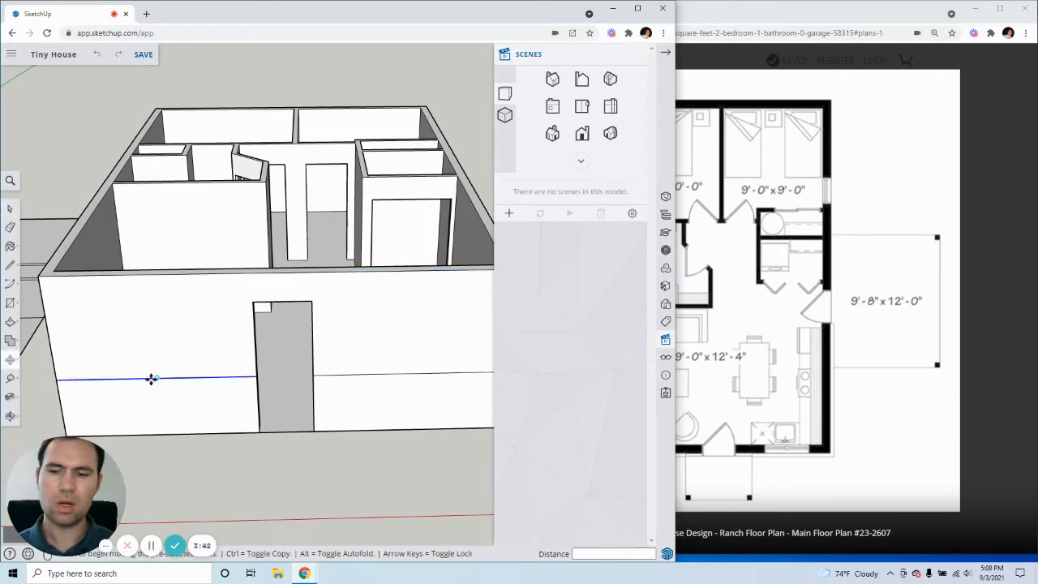
{"action": "left_click", "coordinate": [156, 378]}
{"action": "key", "text": "ctrl"}
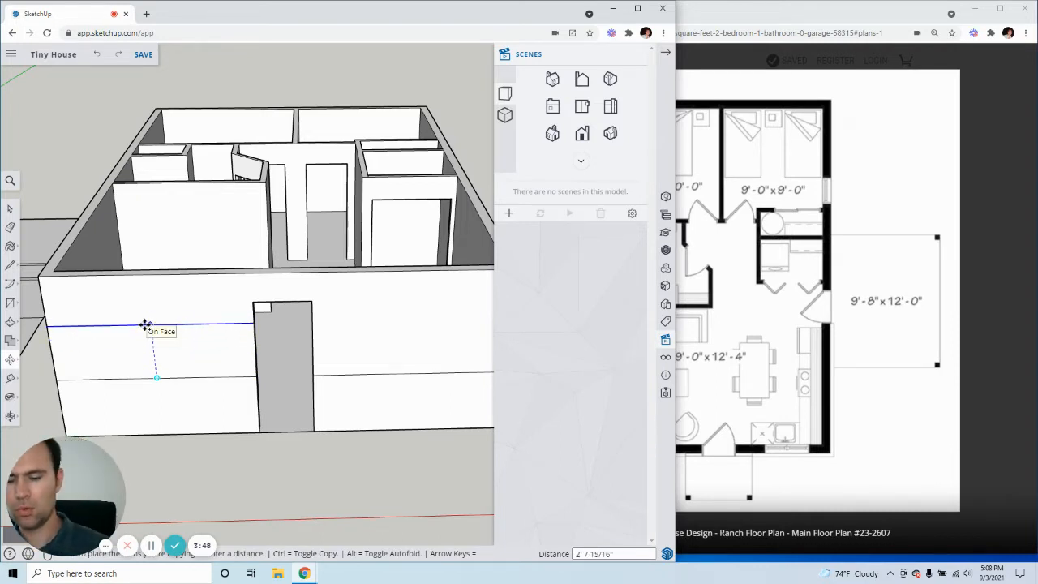
{"action": "type", "text": "4'"}
{"action": "key", "text": "Return"}
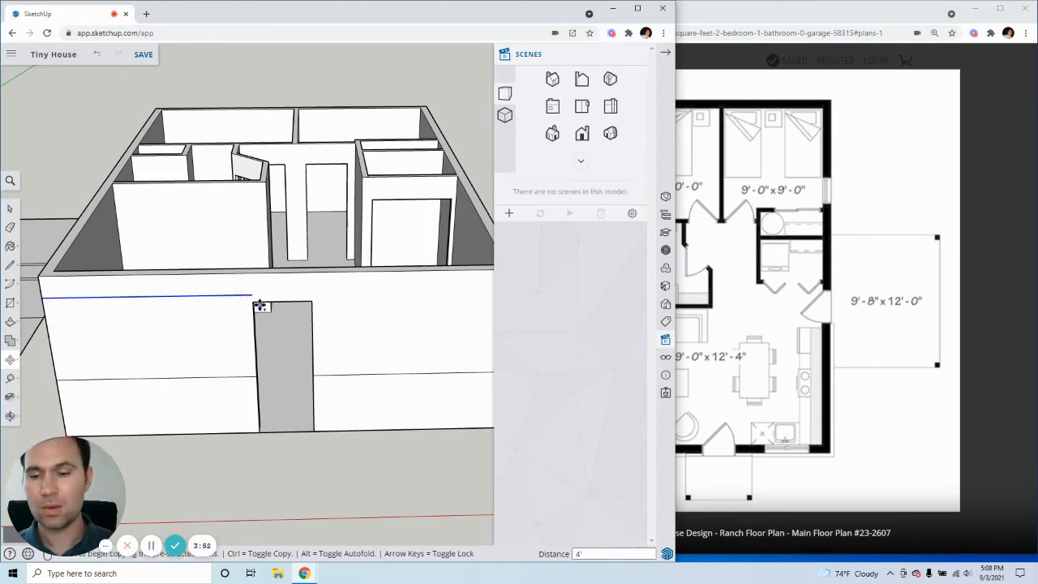
{"action": "key", "text": "Delete"}
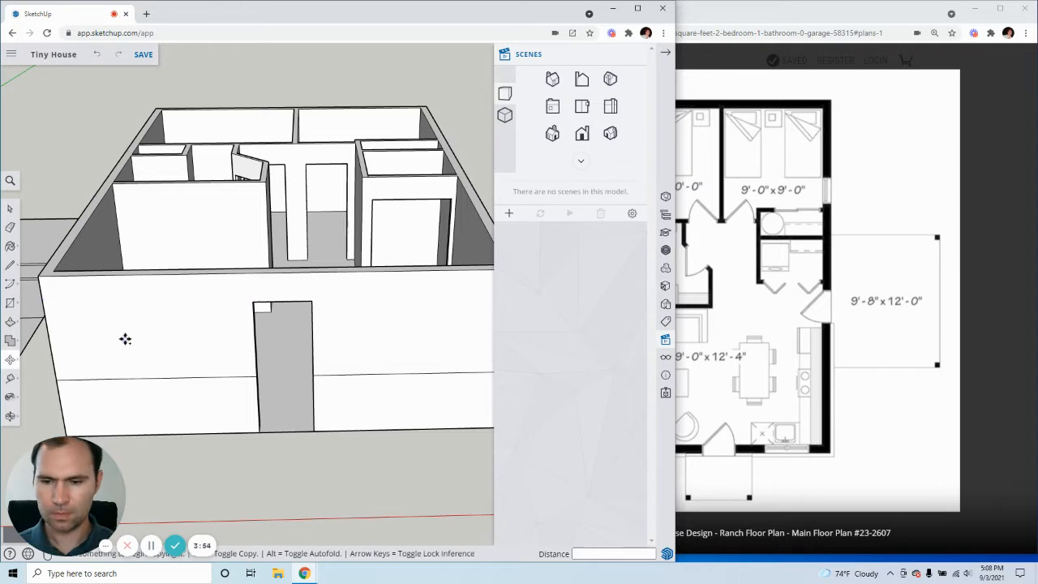
Step: Measure the height from the sill line to the front door opening's top corner
{"action": "key", "text": "t"}
{"action": "left_click", "coordinate": [252, 303]}
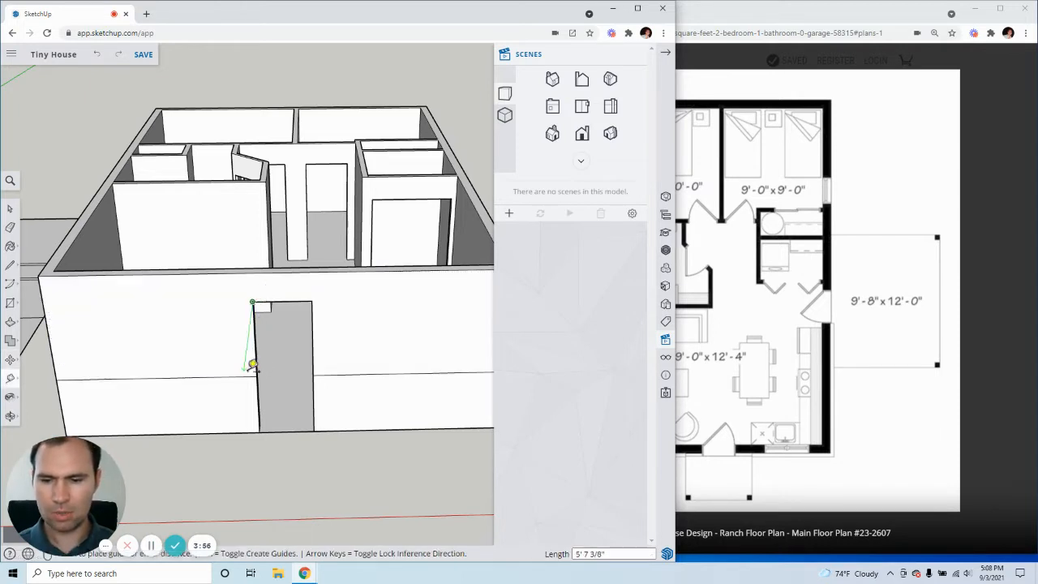
{"action": "left_click", "coordinate": [257, 373]}
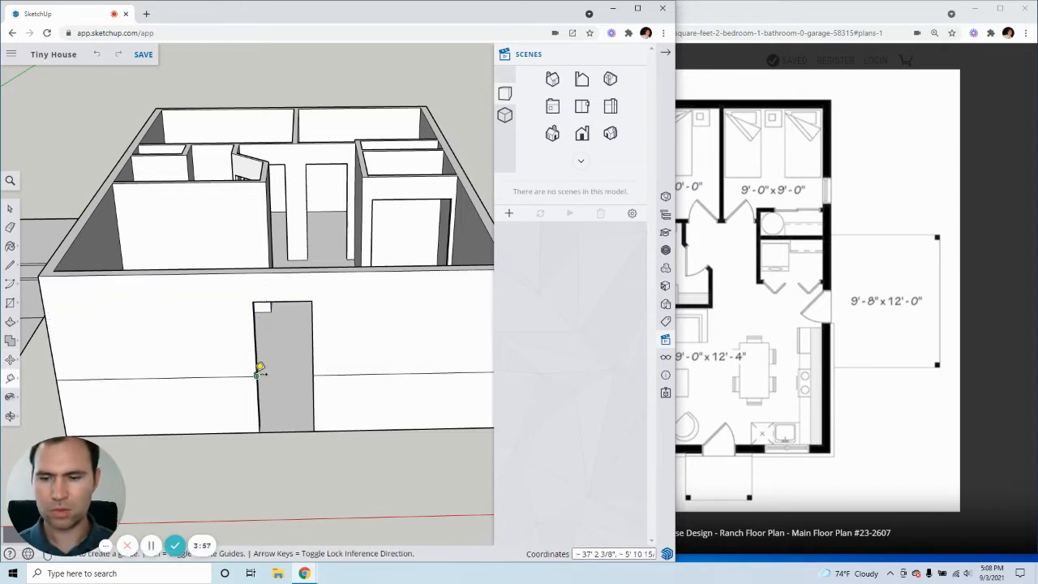
{"action": "left_click", "coordinate": [9, 209]}
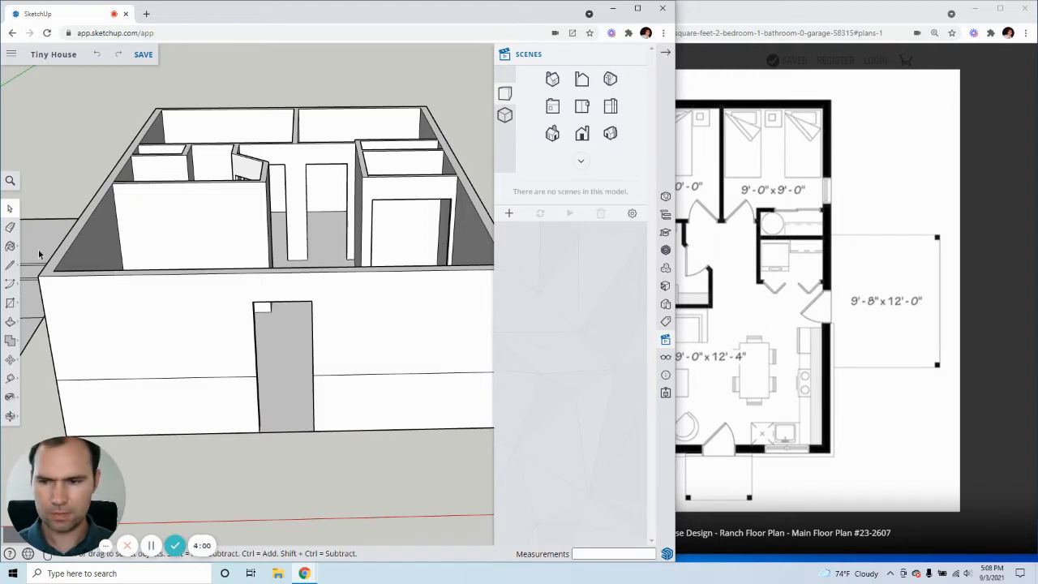
Step: Copy the living-room side sill line 3' upward to mark the window's head
{"action": "left_click", "coordinate": [183, 379]}
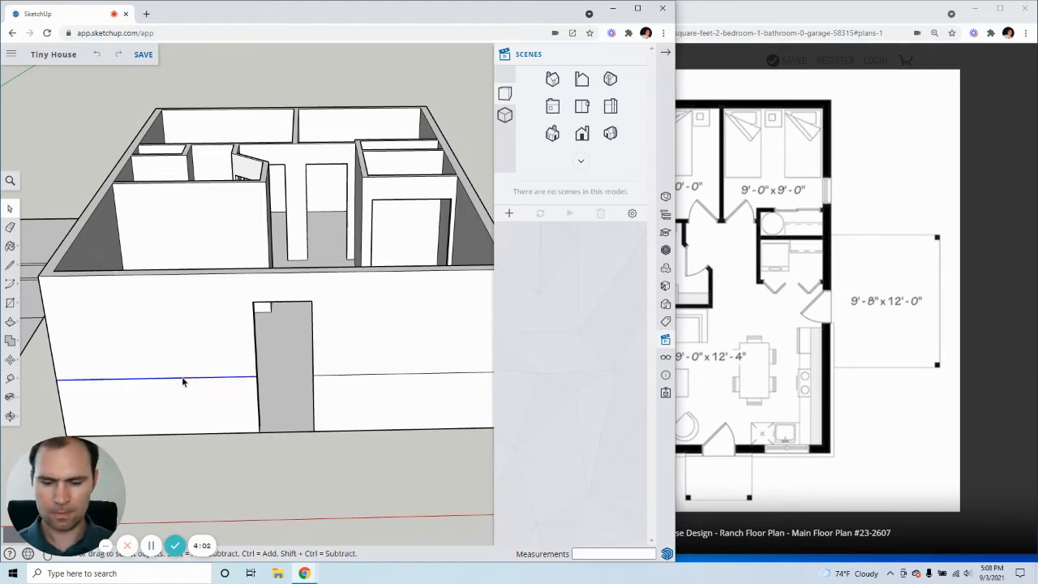
{"action": "key", "text": "m"}
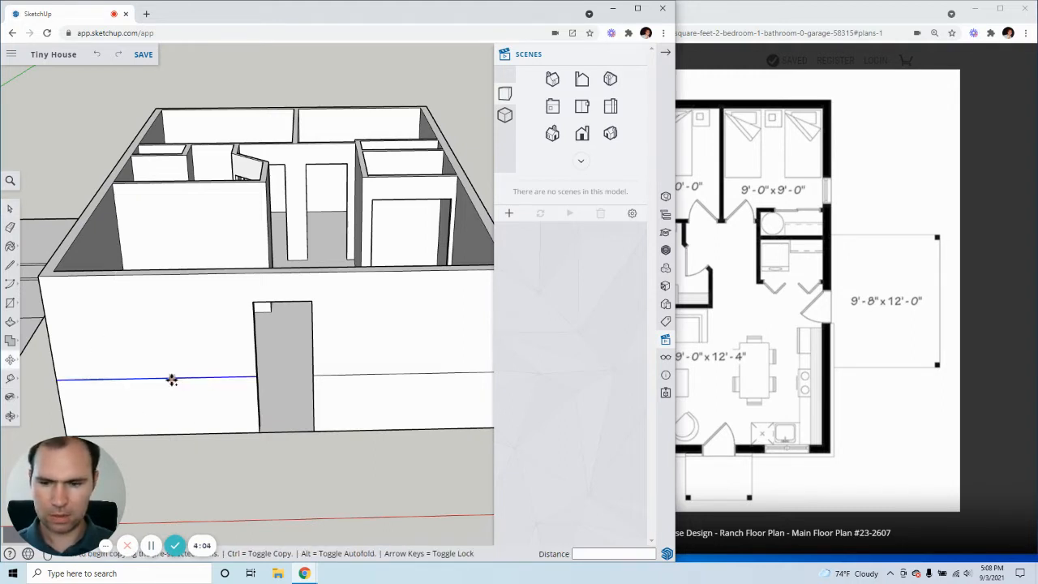
{"action": "left_click", "coordinate": [171, 379]}
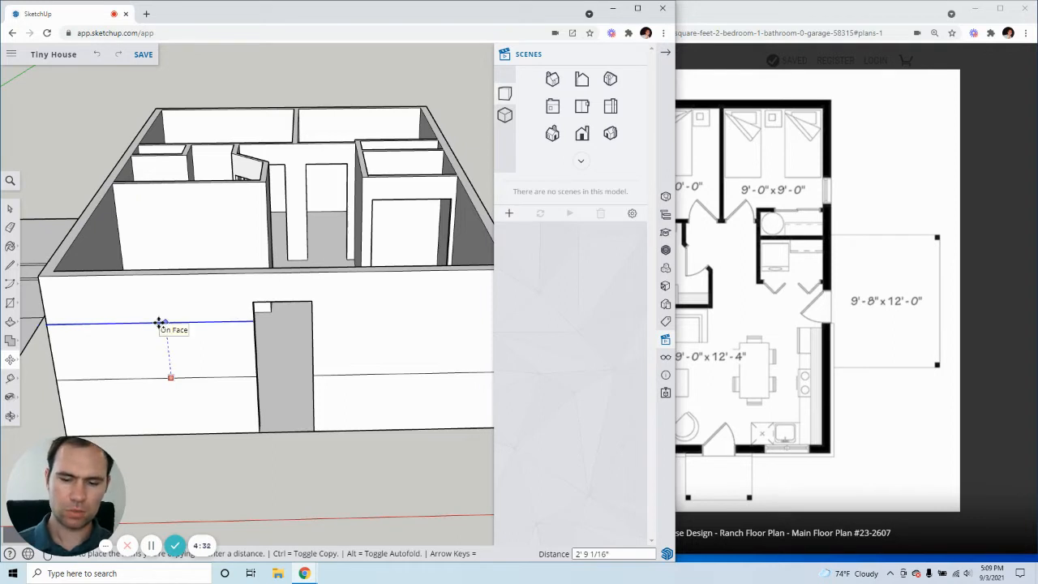
{"action": "type", "text": "'"}
{"action": "key", "text": "Return"}
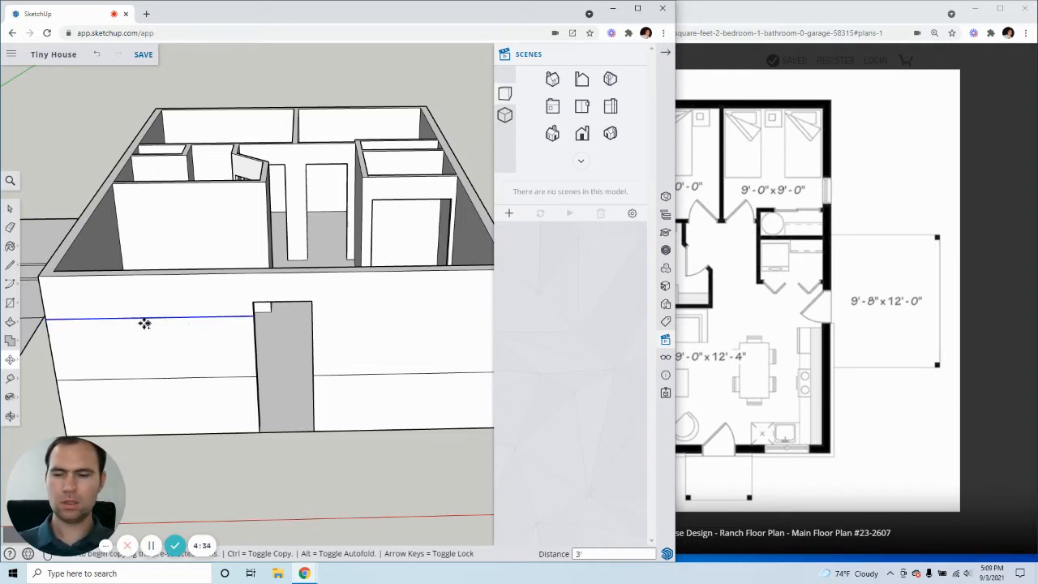
{"action": "left_click", "coordinate": [10, 209]}
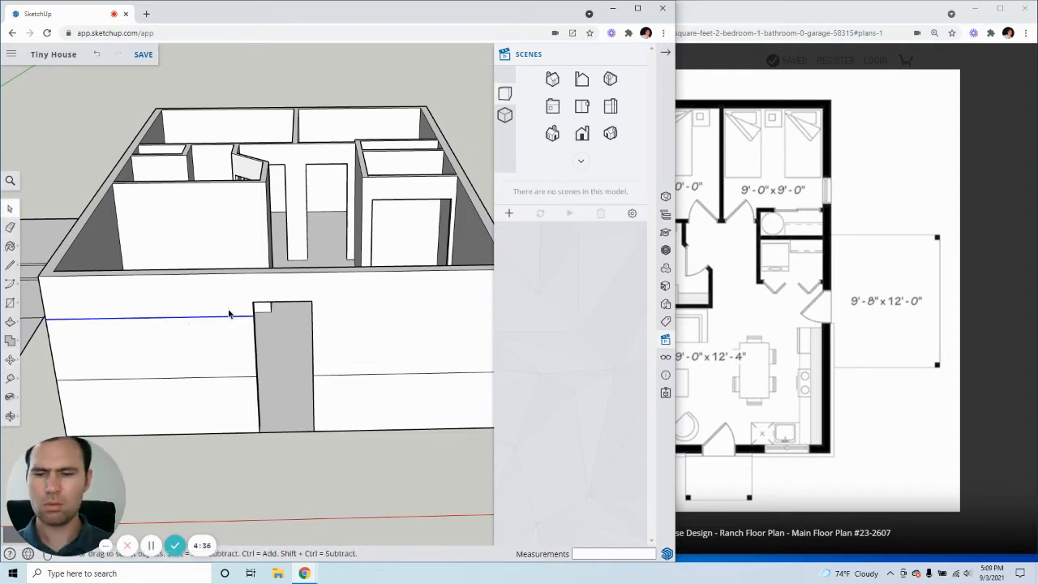
Step: Draw a 3' vertical centre line between the midpoints of the sill and head lines on the living-room side
{"action": "left_click", "coordinate": [51, 353]}
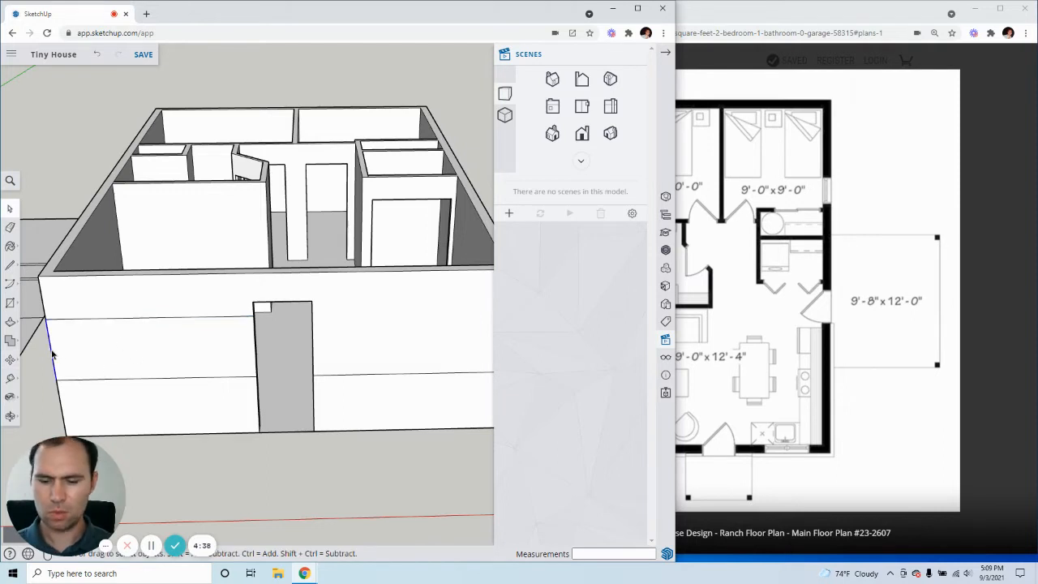
{"action": "key", "text": "l"}
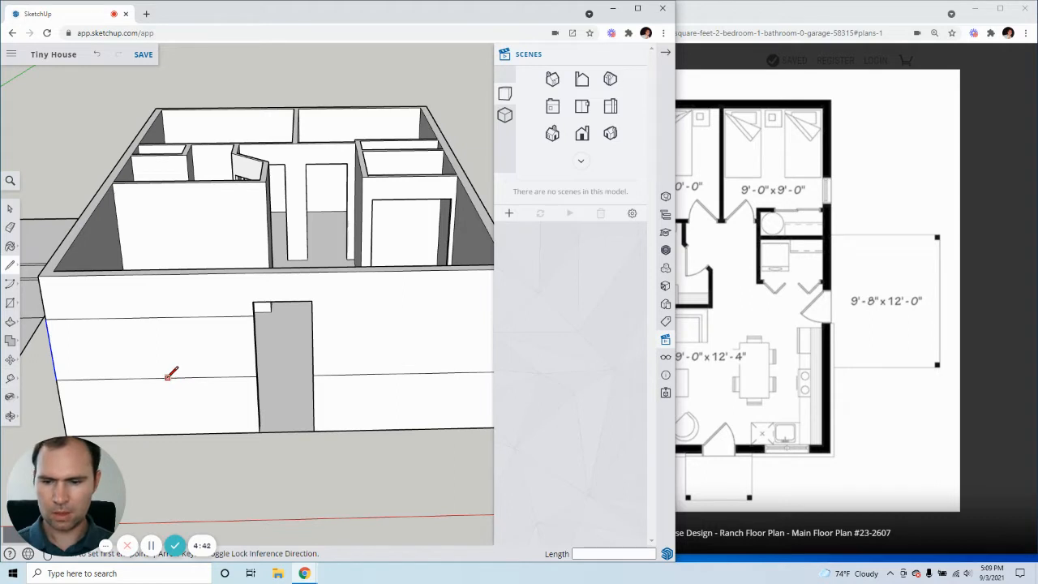
{"action": "left_click", "coordinate": [157, 374]}
{"action": "left_click", "coordinate": [151, 317]}
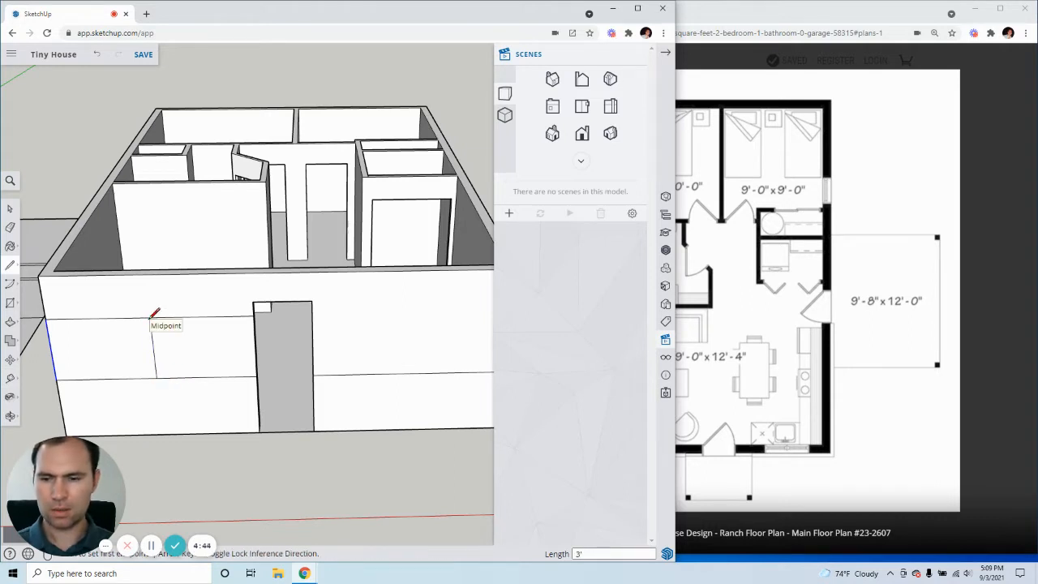
Step: Copy the window's vertical centre line 1' toward the front door
{"action": "left_click", "coordinate": [10, 209]}
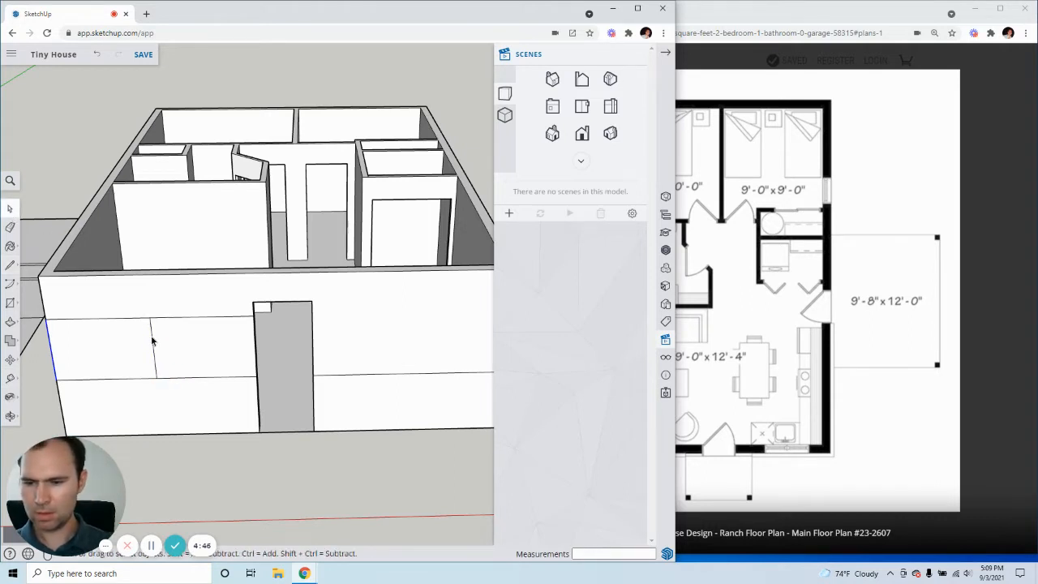
{"action": "key", "text": "m"}
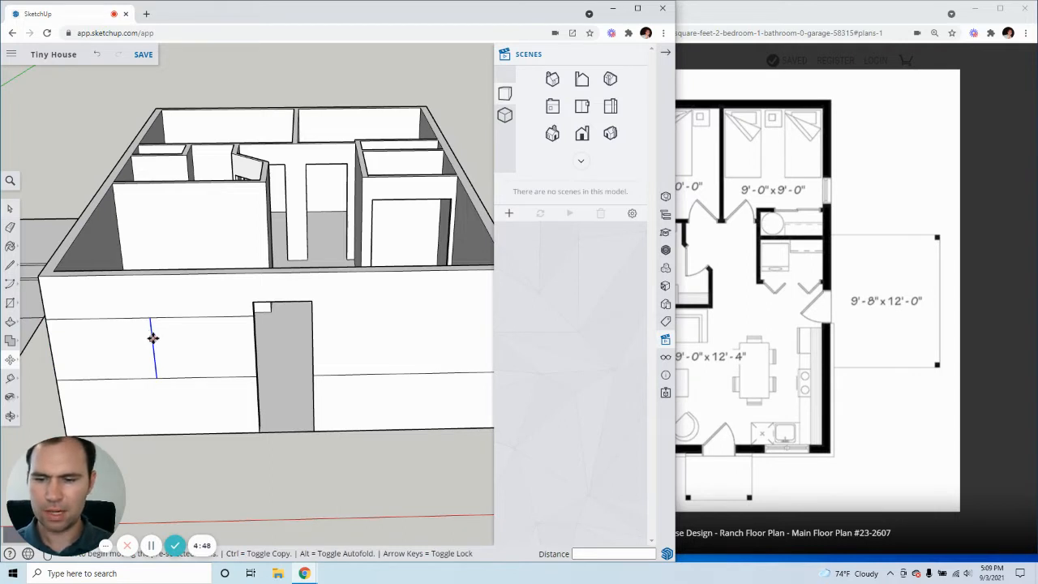
{"action": "left_click", "coordinate": [154, 338]}
{"action": "key", "text": "ctrl"}
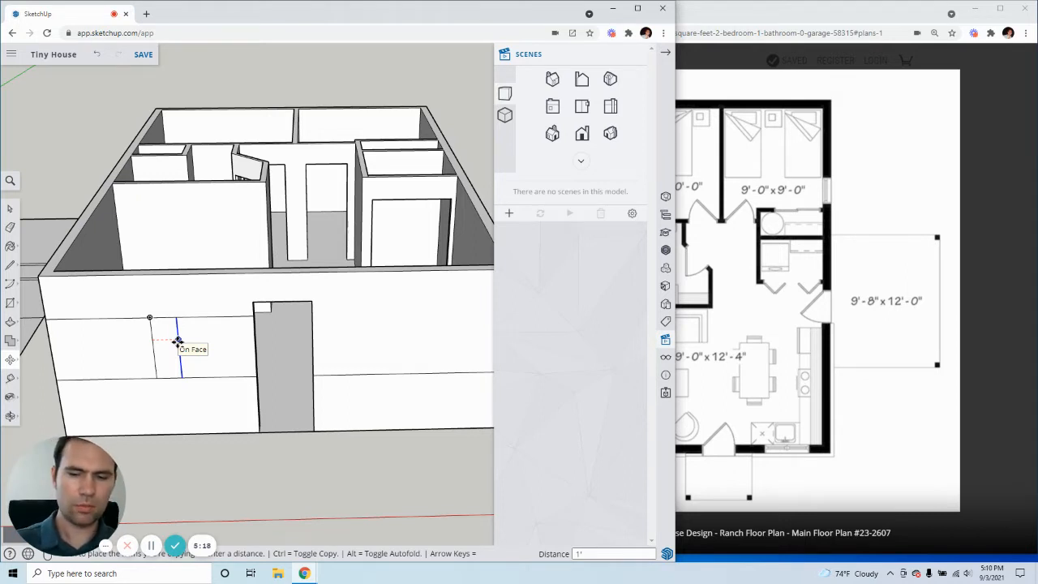
{"action": "left_click", "coordinate": [174, 340]}
{"action": "left_click", "coordinate": [10, 208]}
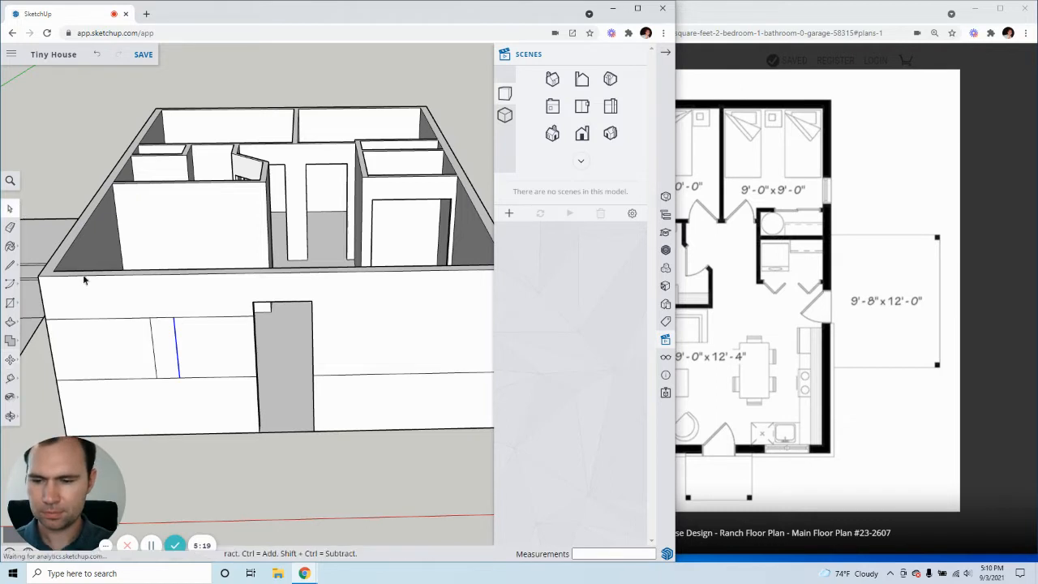
Step: Copy the window's vertical centre line 1' toward the outer corner of the front wall
{"action": "left_click", "coordinate": [152, 350]}
{"action": "key", "text": "m"}
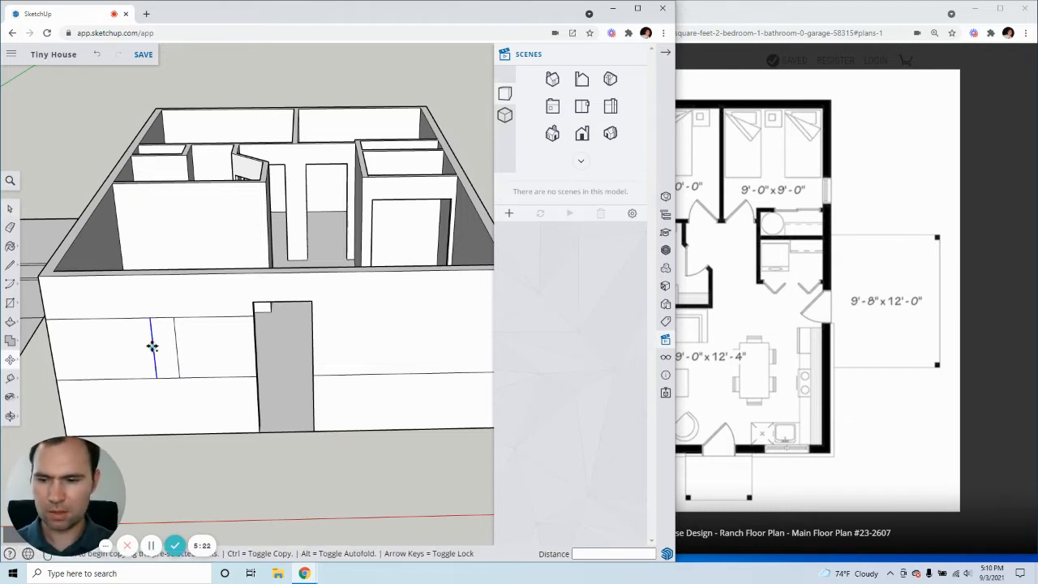
{"action": "left_click", "coordinate": [151, 347]}
{"action": "left_click", "coordinate": [132, 347]}
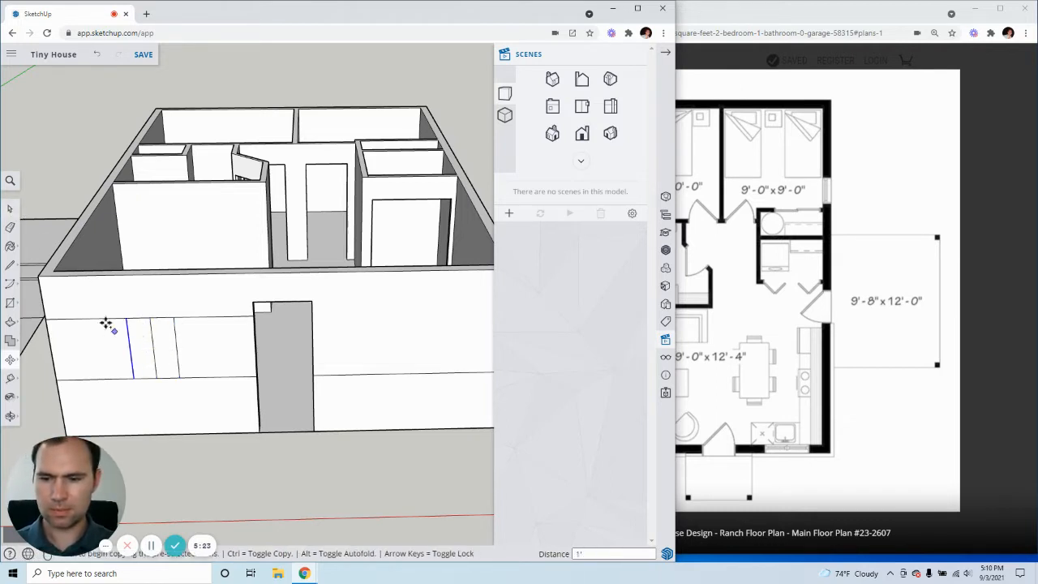
{"action": "left_click", "coordinate": [10, 209]}
Step: Delete the window's centre line and select the window face between the two side lines
{"action": "left_click", "coordinate": [154, 349]}
{"action": "key", "text": "Delete"}
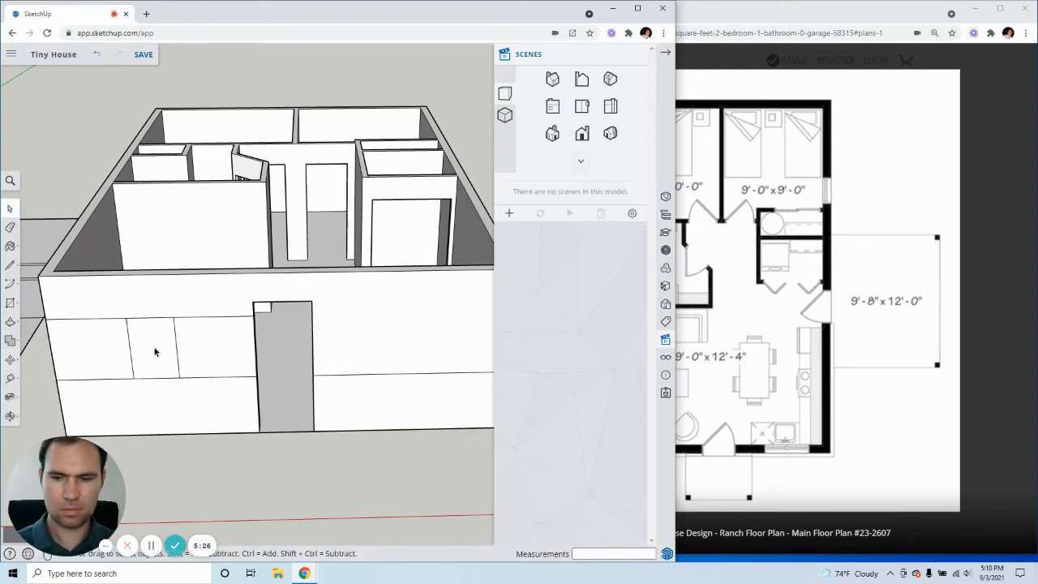
{"action": "left_click", "coordinate": [155, 351]}
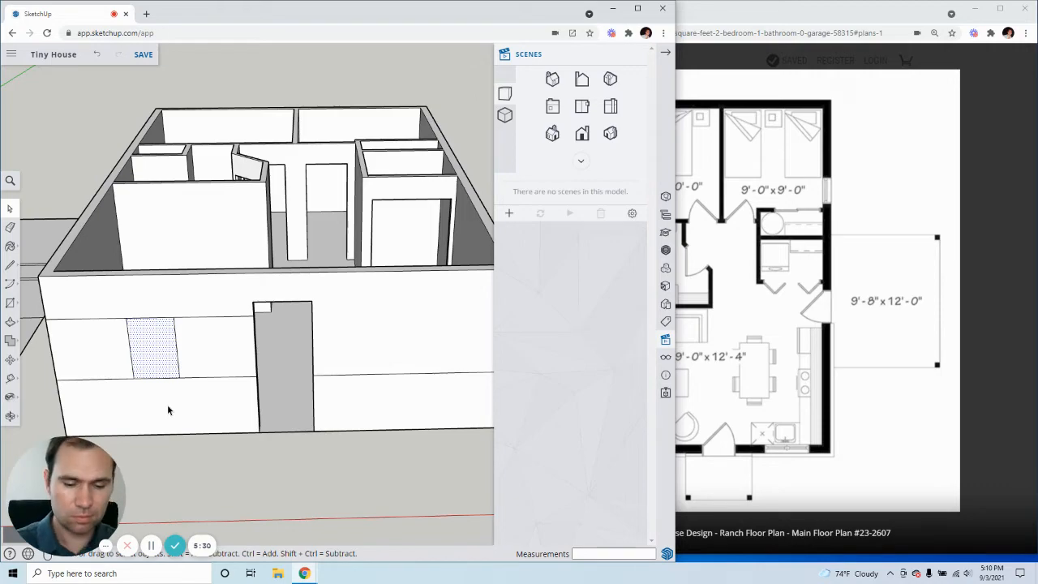
Step: Push the window face 6" through the living-room side of the front wall to cut the opening
{"action": "key", "text": "p"}
{"action": "mouse_move", "coordinate": [206, 364]}
{"action": "middle_mouse_down"}
{"action": "mouse_move", "coordinate": [376, 357]}
{"action": "mouse_move", "coordinate": [360, 394]}
{"action": "mouse_move", "coordinate": [267, 370]}
{"action": "mouse_move", "coordinate": [150, 305]}
{"action": "middle_mouse_up"}
{"action": "scroll", "coordinate": [375, 357], "scroll_direction": "down", "scroll_amount": 5}
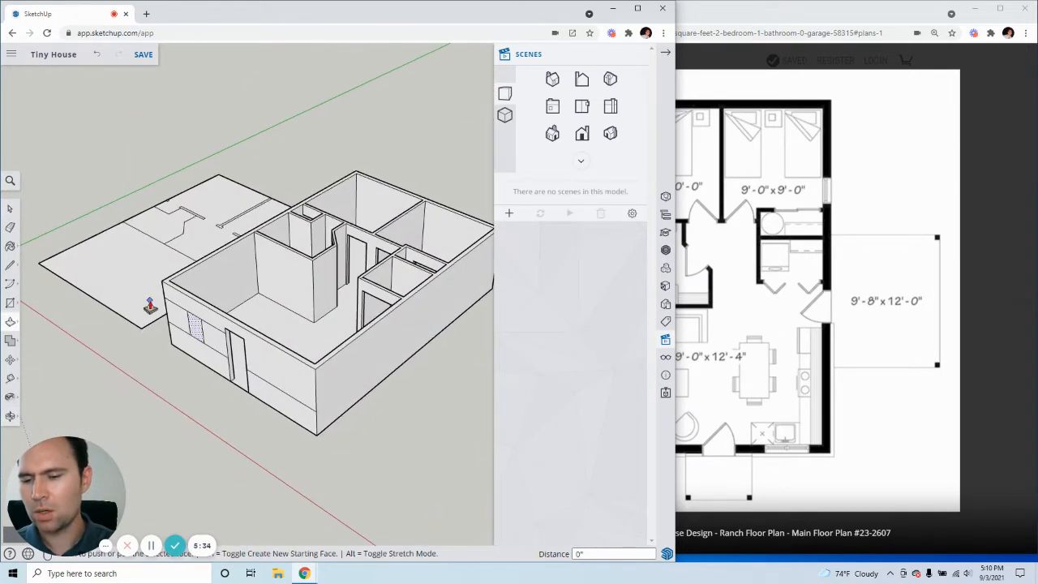
{"action": "scroll", "coordinate": [150, 305], "scroll_direction": "up", "scroll_amount": 5}
{"action": "left_click", "coordinate": [204, 371]}
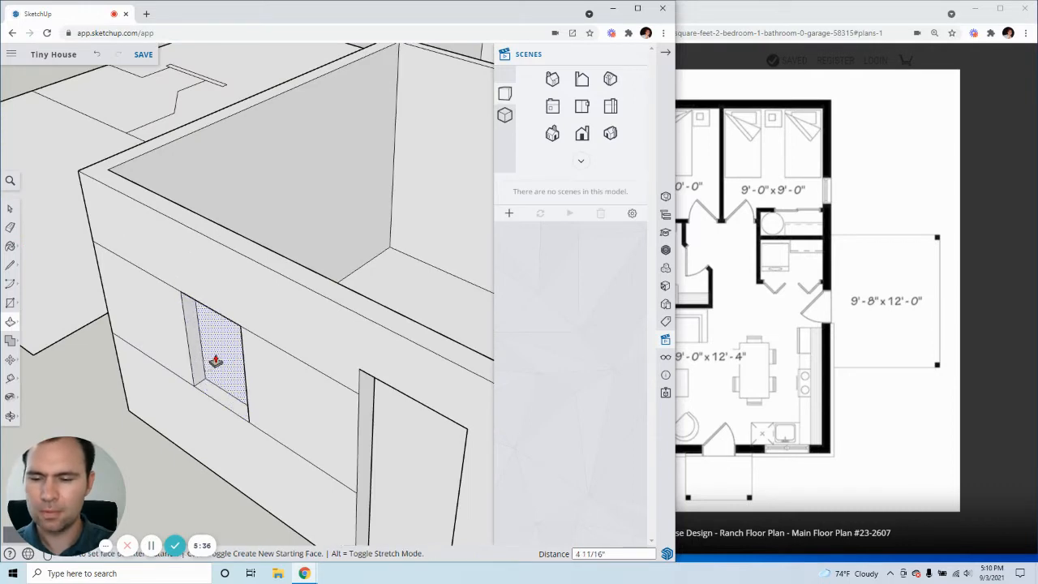
{"action": "type", "text": "6"}
{"action": "key", "text": "Return"}
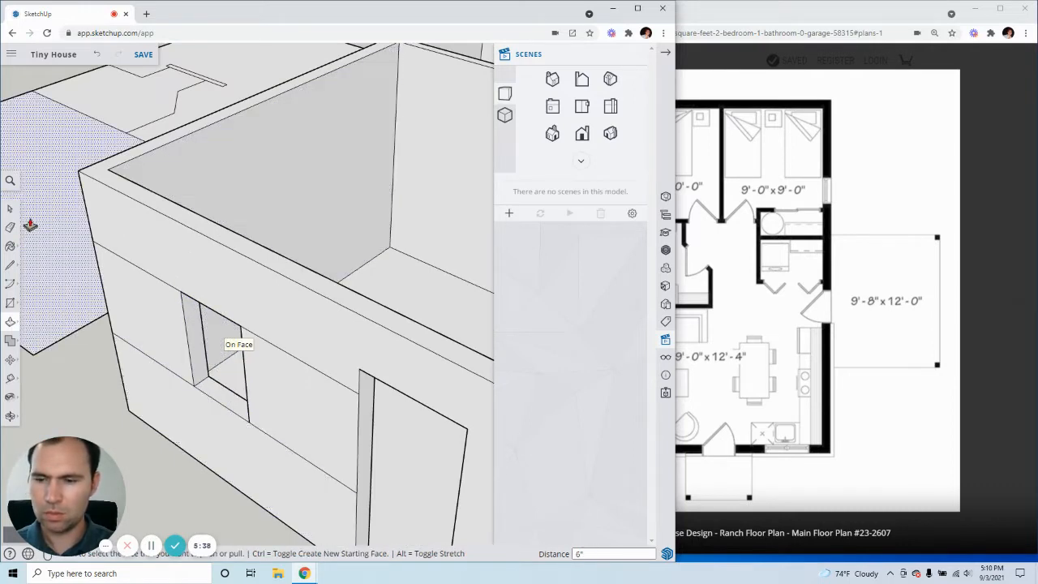
{"action": "left_click", "coordinate": [11, 209]}
Step: Inspect the new window opening in the front wall from several angles and compare it with the reference floor plan
{"action": "middle_click_drag", "start_coordinate": [217, 371], "coordinate": [337, 293]}
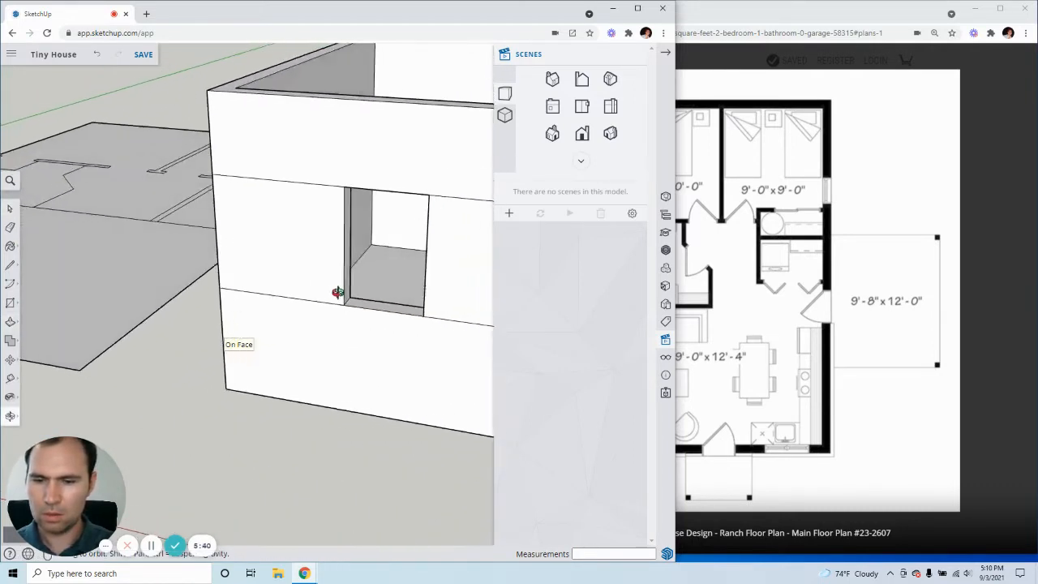
{"action": "scroll", "coordinate": [280, 282], "scroll_direction": "down", "scroll_amount": 5}
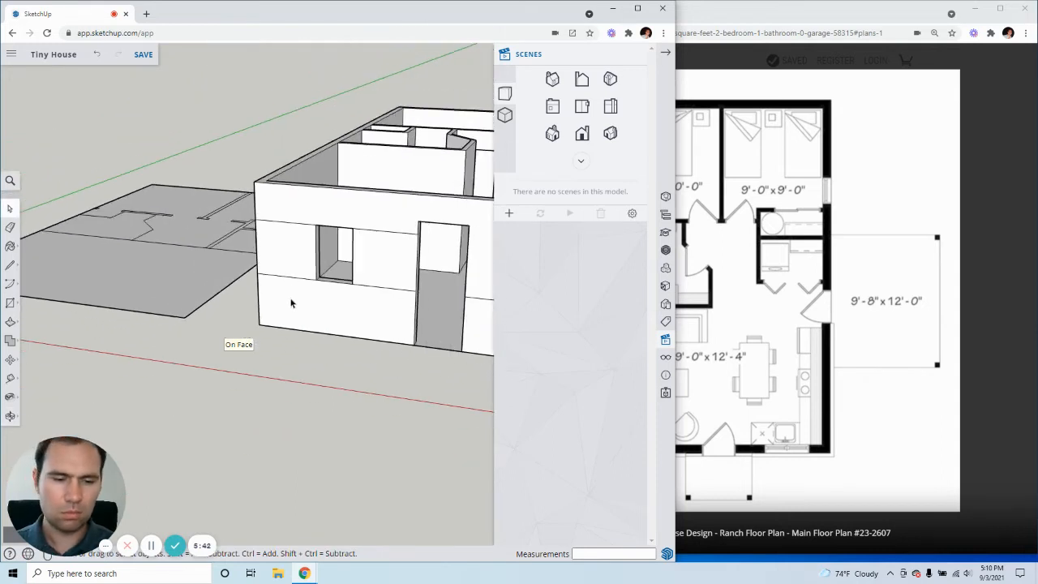
{"action": "scroll", "coordinate": [313, 300], "scroll_direction": "down", "scroll_amount": 3}
{"action": "middle_click_drag", "start_coordinate": [352, 315], "coordinate": [438, 292]}
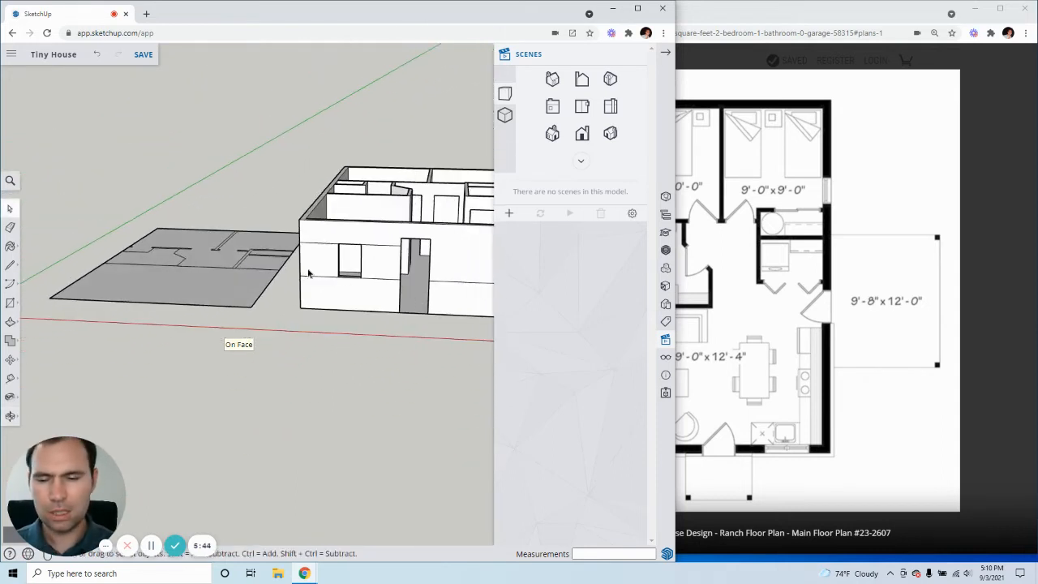
{"action": "scroll", "coordinate": [327, 277], "scroll_direction": "down", "scroll_amount": 1}
{"action": "scroll", "coordinate": [307, 254], "scroll_direction": "down", "scroll_amount": 2}
{"action": "scroll", "coordinate": [449, 259], "scroll_direction": "up", "scroll_amount": 4}
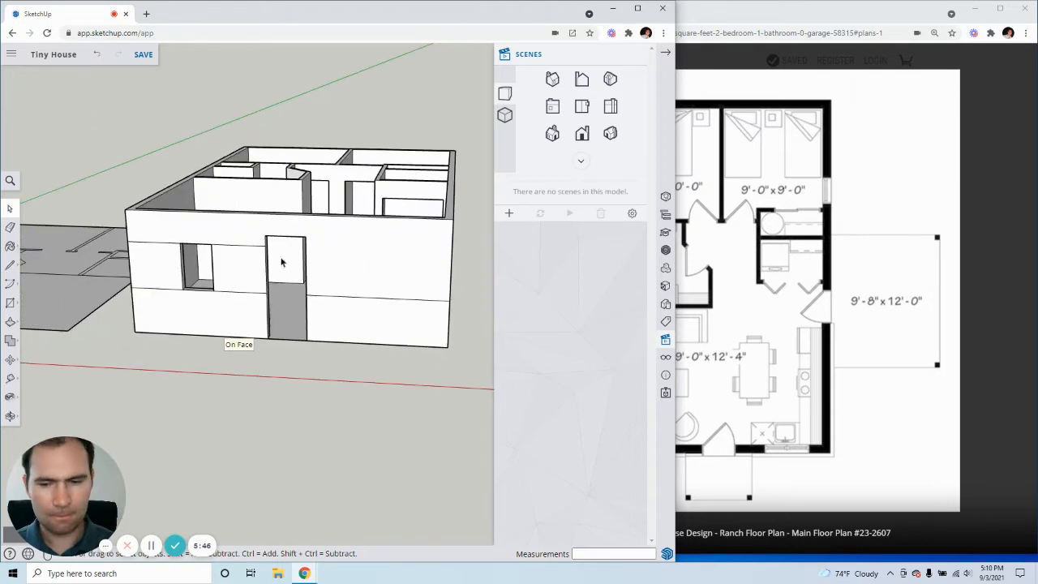
{"action": "scroll", "coordinate": [236, 273], "scroll_direction": "up", "scroll_amount": 2}
{"action": "scroll", "coordinate": [239, 260], "scroll_direction": "down", "scroll_amount": 2}
{"action": "middle_click_drag", "start_coordinate": [239, 258], "coordinate": [128, 288]}
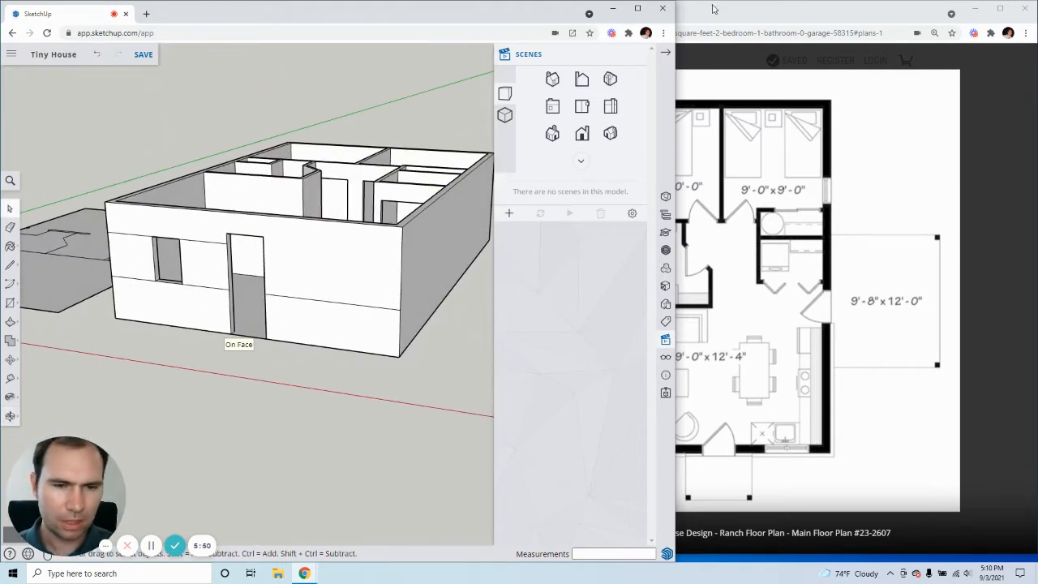
{"action": "left_click", "coordinate": [754, 8]}
Step: Push the window opening's jamb nearest the front door back 6" to widen the opening
{"action": "left_click", "coordinate": [159, 297]}
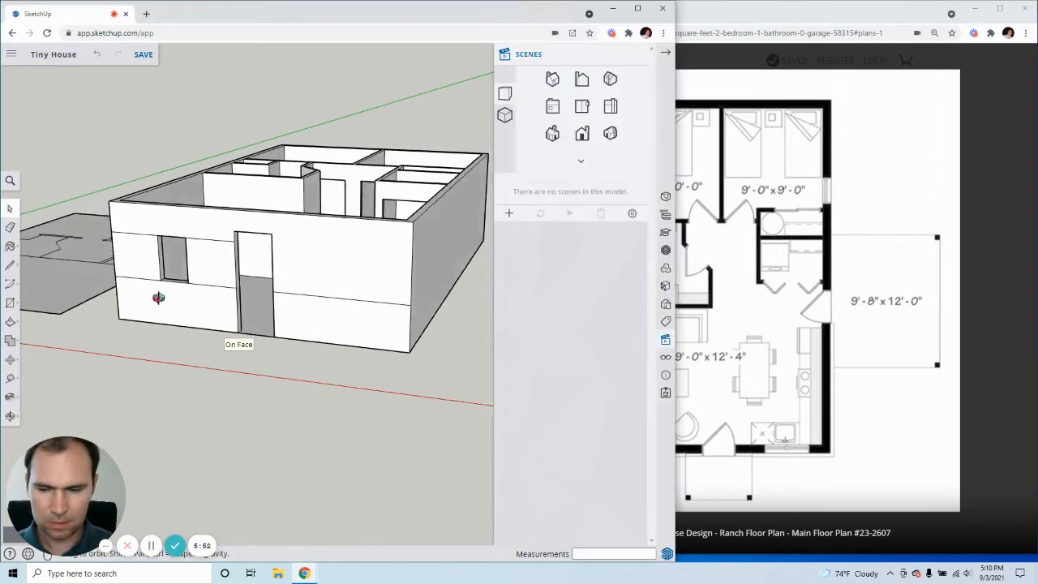
{"action": "middle_click_drag", "start_coordinate": [158, 297], "coordinate": [428, 290]}
{"action": "scroll", "coordinate": [404, 259], "scroll_direction": "up", "scroll_amount": 2}
{"action": "scroll", "coordinate": [404, 260], "scroll_direction": "up", "scroll_amount": 3}
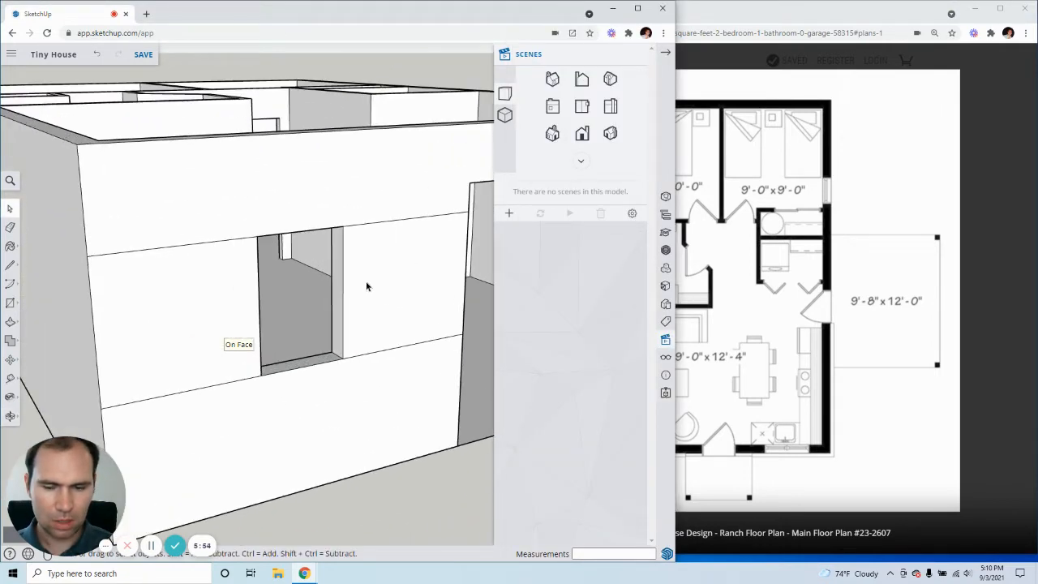
{"action": "key", "text": "b"}
{"action": "scroll", "coordinate": [394, 292], "scroll_direction": "up", "scroll_amount": 1}
{"action": "key", "text": "p"}
{"action": "scroll", "coordinate": [429, 312], "scroll_direction": "down", "scroll_amount": 1}
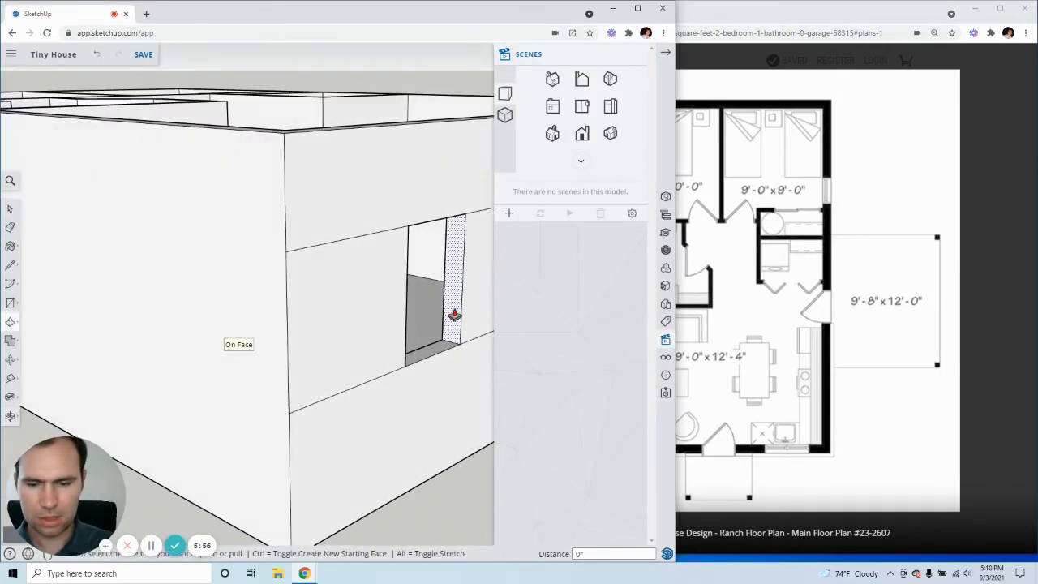
{"action": "scroll", "coordinate": [209, 324], "scroll_direction": "down", "scroll_amount": 4}
{"action": "scroll", "coordinate": [364, 343], "scroll_direction": "up", "scroll_amount": 5}
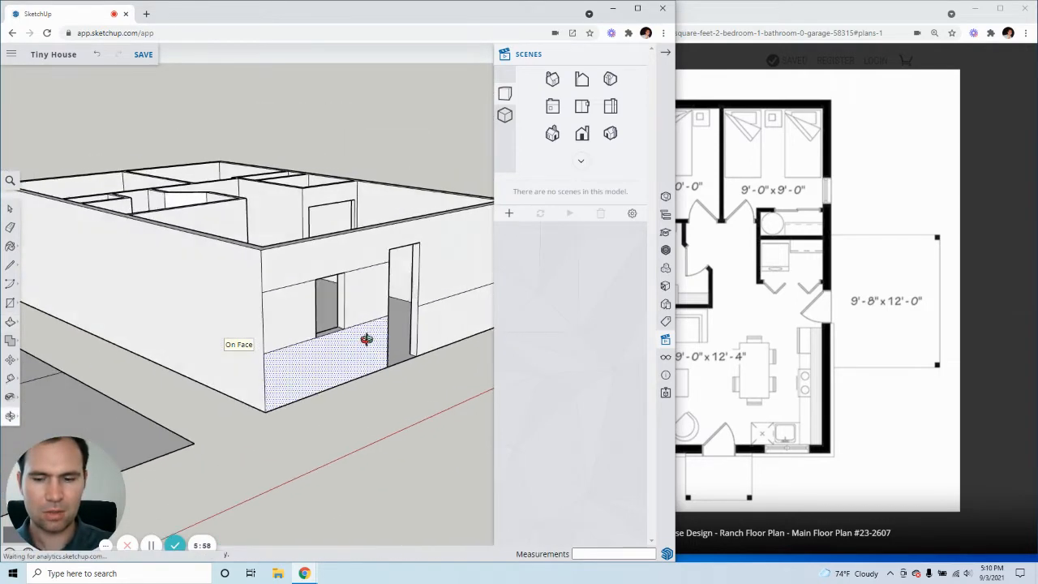
{"action": "left_click", "coordinate": [338, 308]}
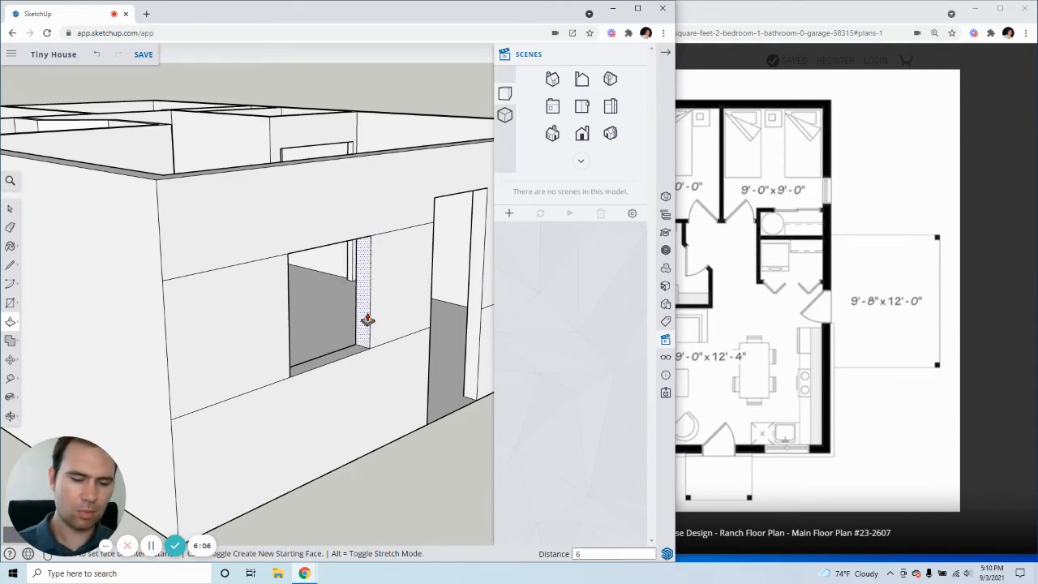
{"action": "key", "text": "Return"}
Step: Push the window opening's jamb nearest the outer corner back by the same 6"
{"action": "middle_click_drag", "start_coordinate": [367, 322], "coordinate": [268, 322]}
{"action": "scroll", "coordinate": [325, 312], "scroll_direction": "down", "scroll_amount": 4}
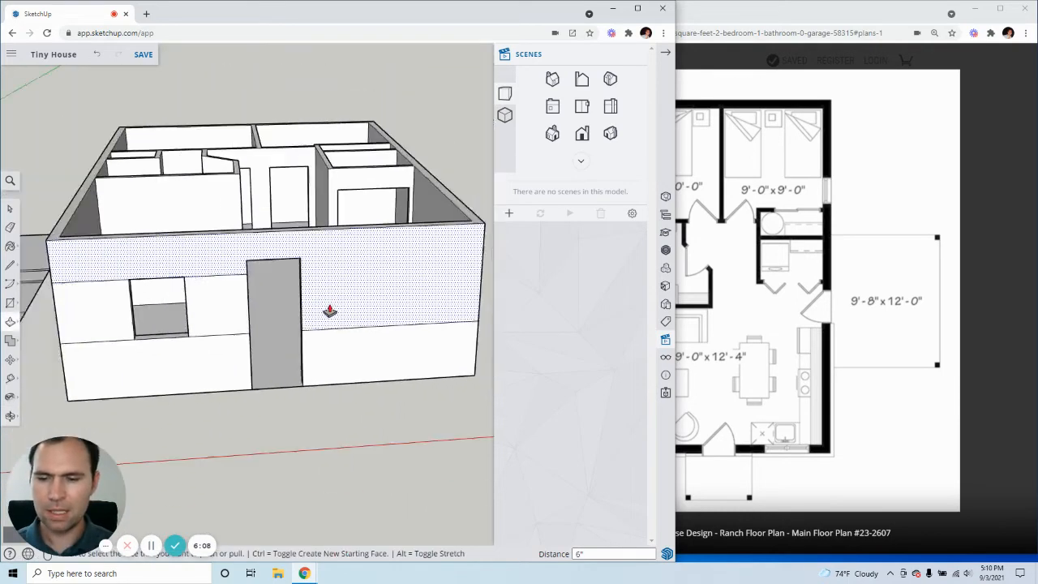
{"action": "scroll", "coordinate": [329, 311], "scroll_direction": "down", "scroll_amount": 1}
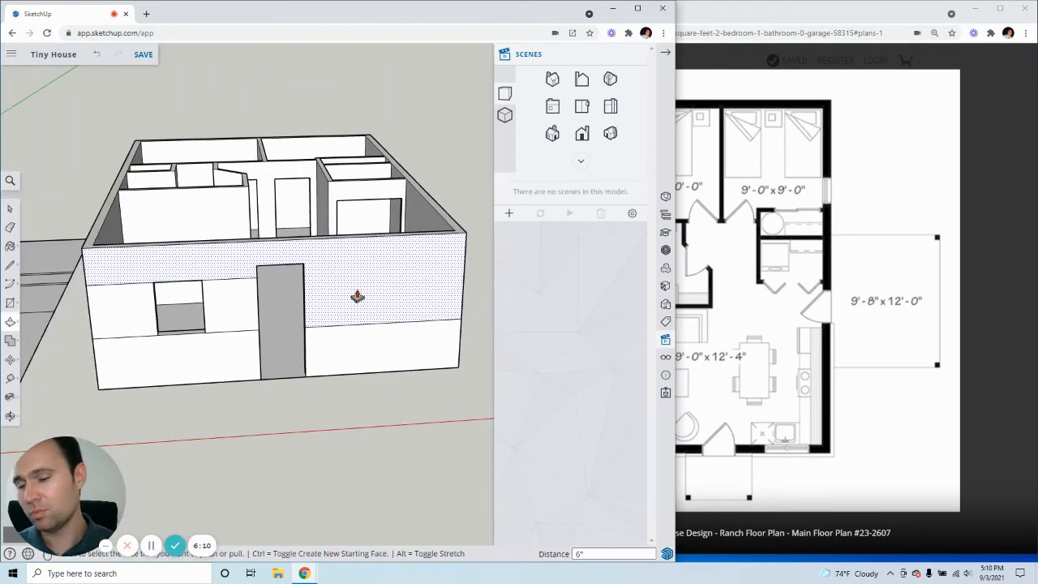
{"action": "scroll", "coordinate": [365, 343], "scroll_direction": "down", "scroll_amount": 3}
{"action": "middle_click_drag", "start_coordinate": [366, 343], "coordinate": [93, 352]}
{"action": "scroll", "coordinate": [195, 266], "scroll_direction": "up", "scroll_amount": 3}
{"action": "scroll", "coordinate": [194, 266], "scroll_direction": "up", "scroll_amount": 5}
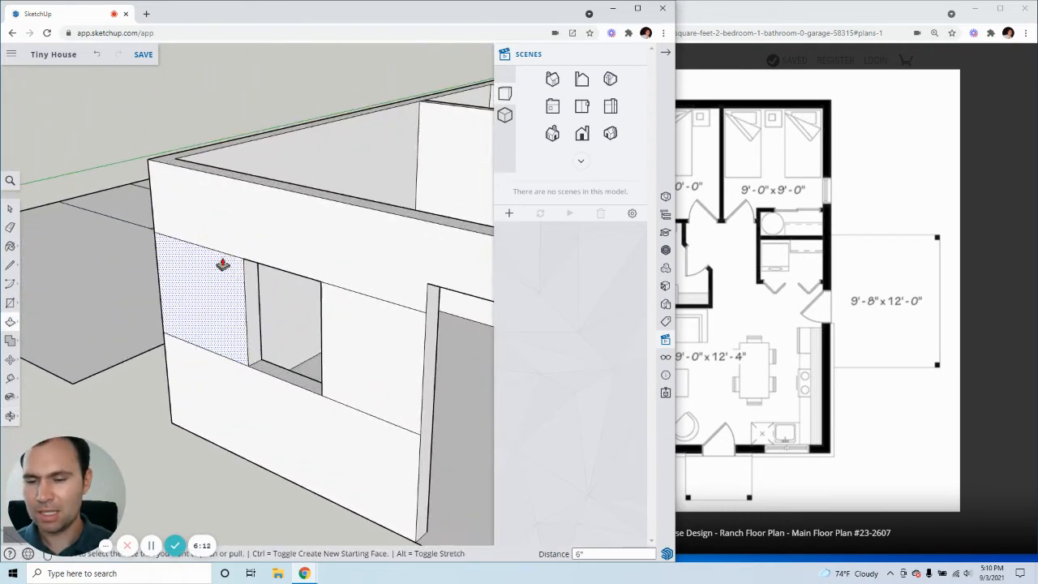
{"action": "double_click", "coordinate": [252, 305]}
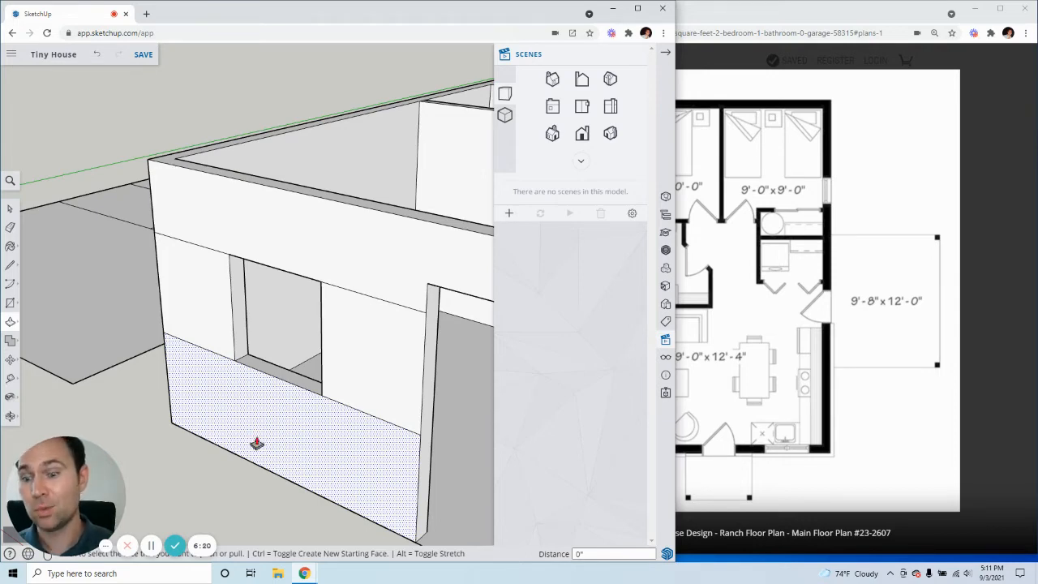
Step: Try to lower the window opening's sill by the same push distance
{"action": "middle_click_drag", "start_coordinate": [256, 442], "coordinate": [397, 443]}
{"action": "scroll", "coordinate": [396, 443], "scroll_direction": "up", "scroll_amount": 3}
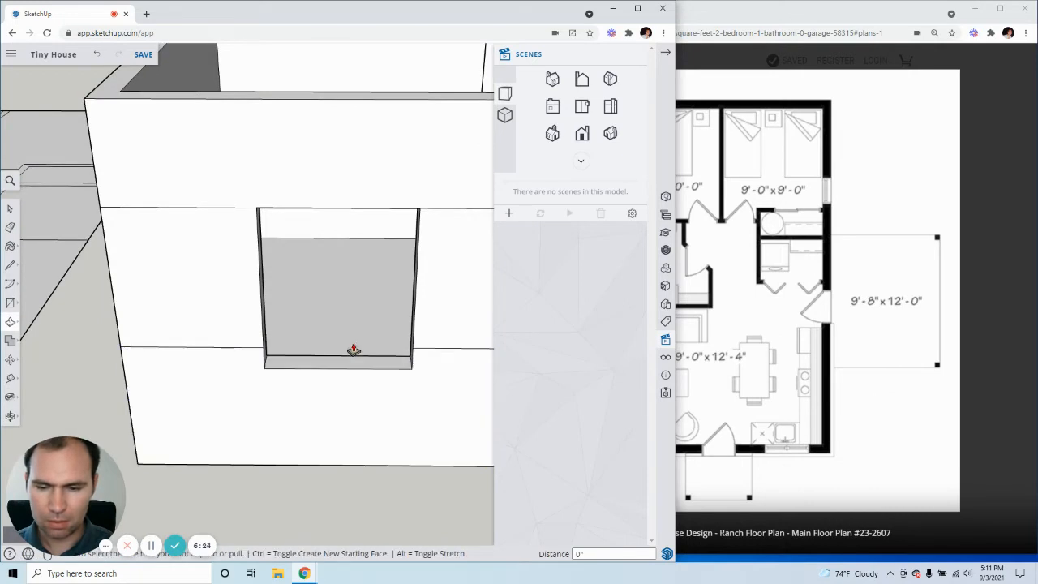
{"action": "scroll", "coordinate": [275, 363], "scroll_direction": "down", "scroll_amount": 4}
{"action": "middle_click_drag", "start_coordinate": [262, 352], "coordinate": [280, 265]}
{"action": "key", "text": "p"}
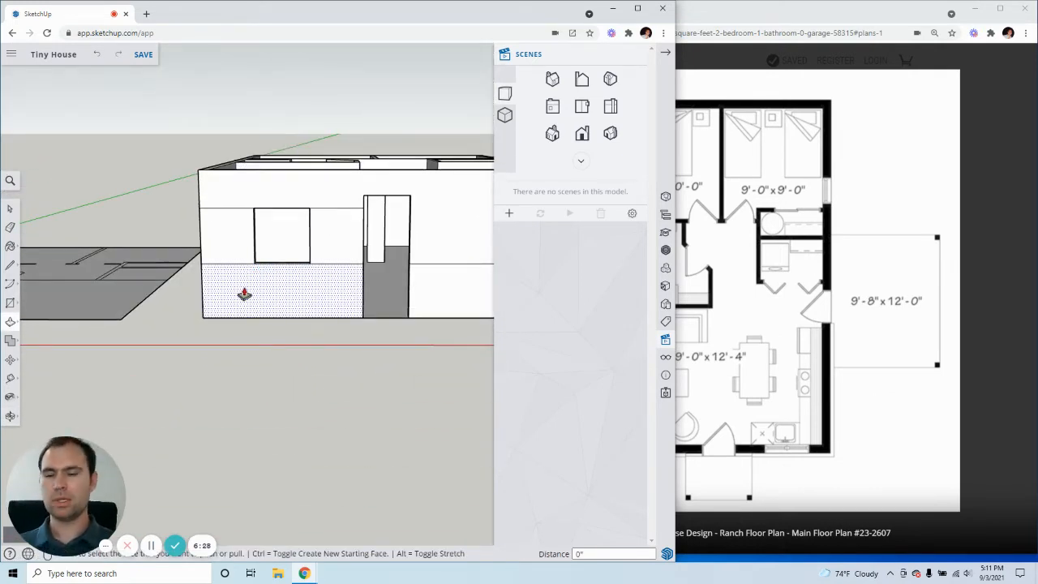
Step: Try to raise the window opening's head above the guide line and judge the proportions against the front door
{"action": "scroll", "coordinate": [262, 313], "scroll_direction": "down", "scroll_amount": 5}
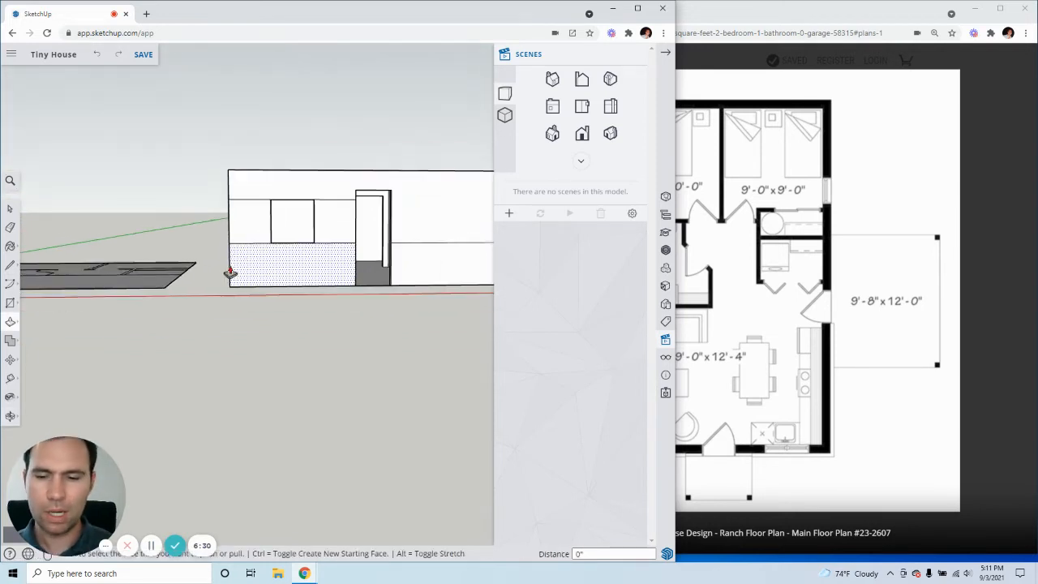
{"action": "middle_click_drag", "start_coordinate": [278, 266], "coordinate": [399, 202]}
{"action": "scroll", "coordinate": [399, 202], "scroll_direction": "up", "scroll_amount": 10}
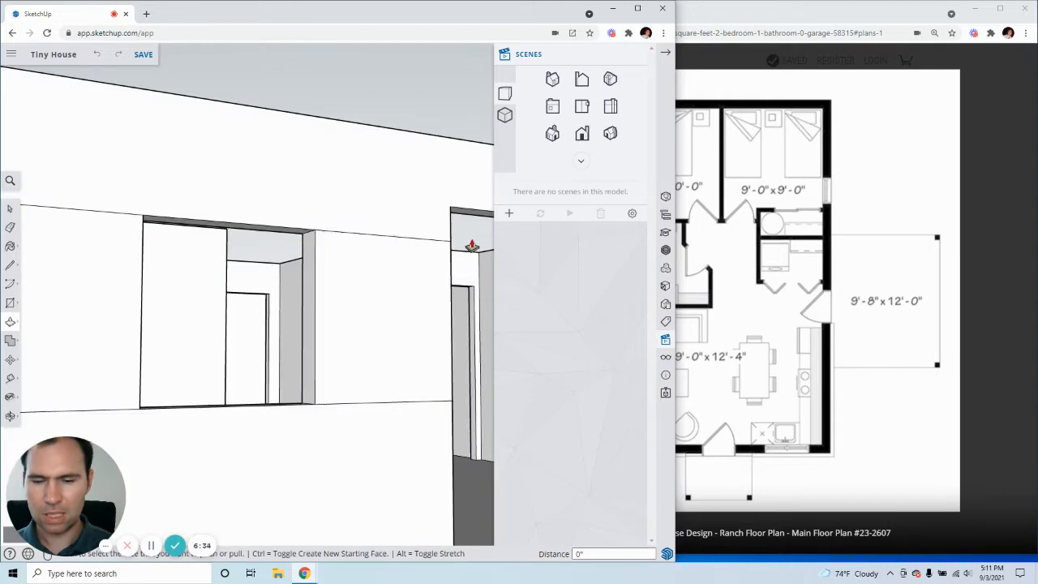
{"action": "scroll", "coordinate": [402, 249], "scroll_direction": "up", "scroll_amount": 3}
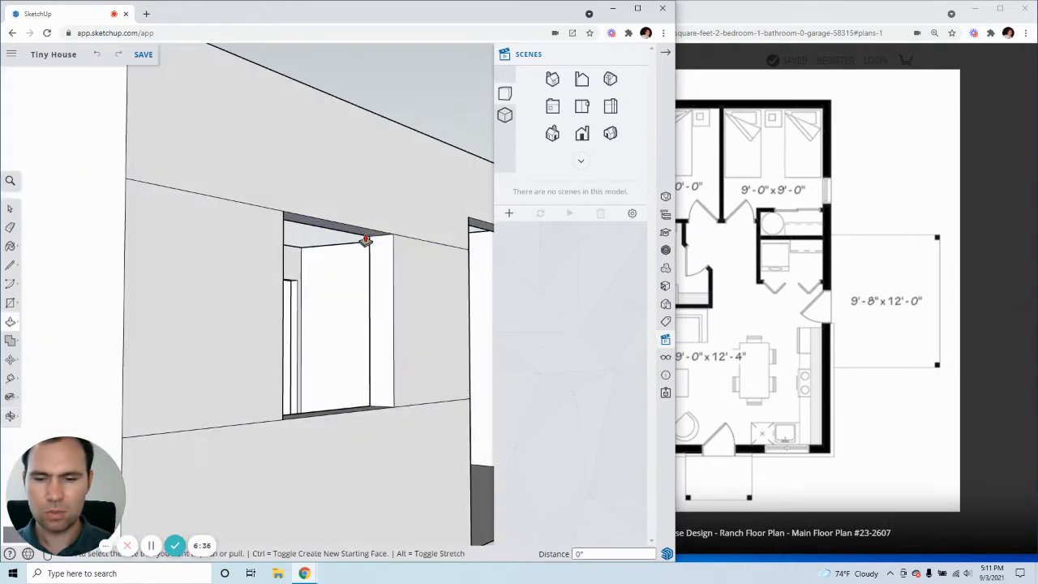
{"action": "scroll", "coordinate": [364, 239], "scroll_direction": "up", "scroll_amount": 5}
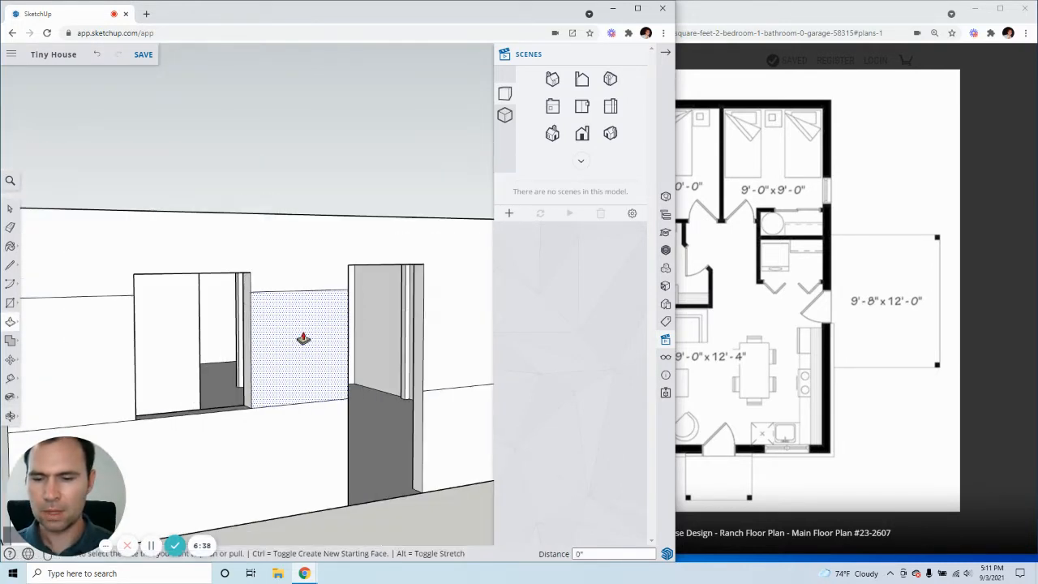
{"action": "scroll", "coordinate": [192, 342], "scroll_direction": "down", "scroll_amount": 10}
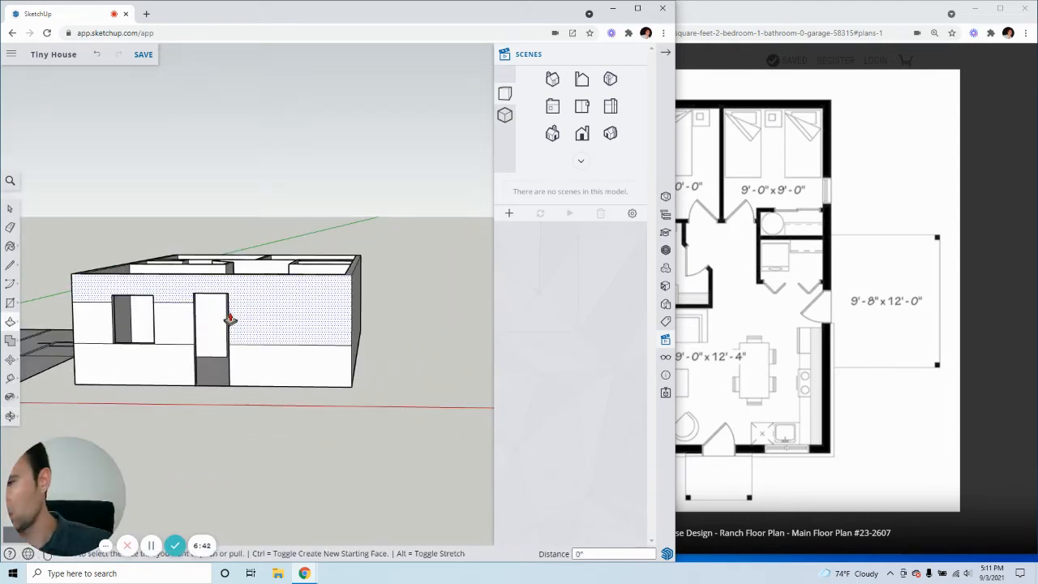
{"action": "scroll", "coordinate": [219, 326], "scroll_direction": "down", "scroll_amount": 3}
{"action": "scroll", "coordinate": [157, 300], "scroll_direction": "up", "scroll_amount": 6}
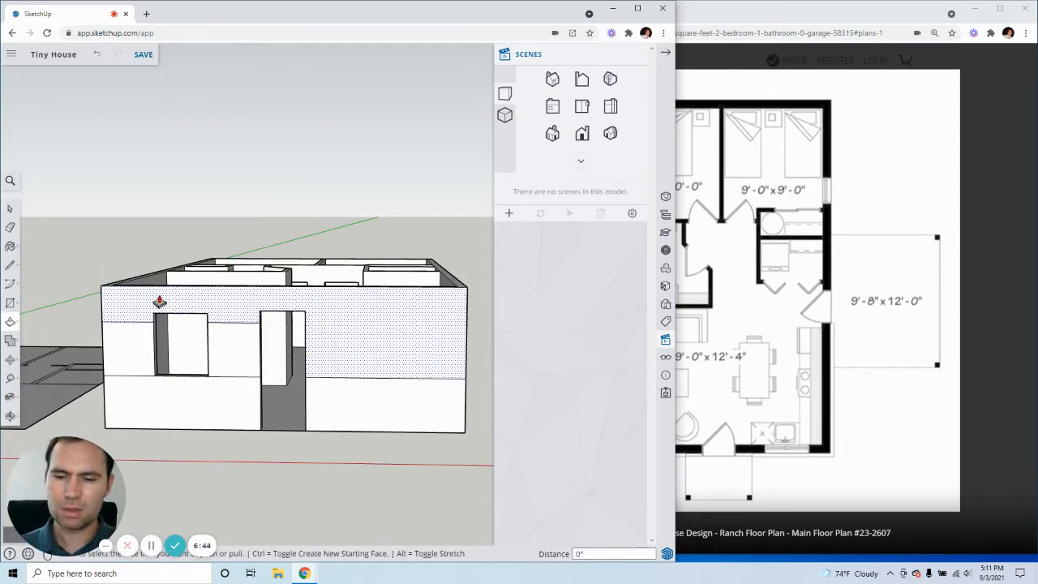
{"action": "scroll", "coordinate": [259, 348], "scroll_direction": "down", "scroll_amount": 10}
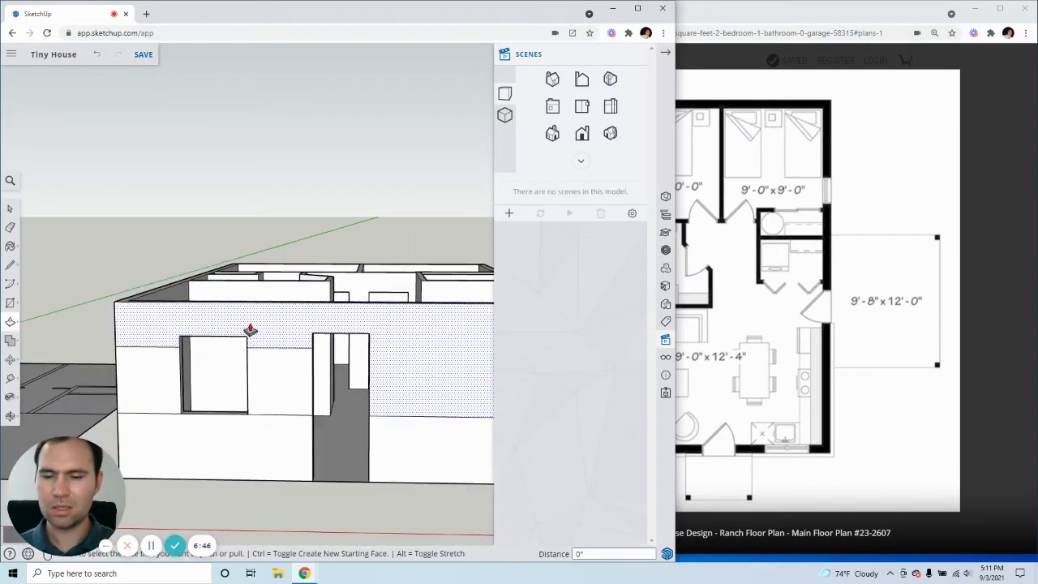
{"action": "middle_click_drag", "start_coordinate": [299, 407], "coordinate": [290, 356]}
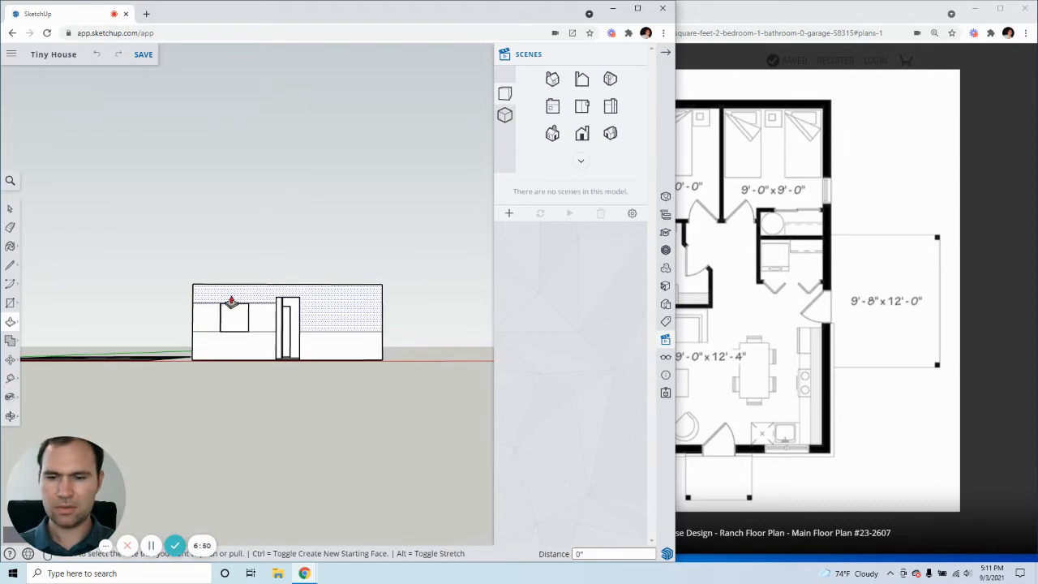
Step: Push the head face of the window opening up by the same 6" used for the jambs
{"action": "scroll", "coordinate": [231, 302], "scroll_direction": "up", "scroll_amount": 10}
{"action": "middle_click_drag", "start_coordinate": [229, 303], "coordinate": [394, 275]}
{"action": "double_click", "coordinate": [394, 274]}
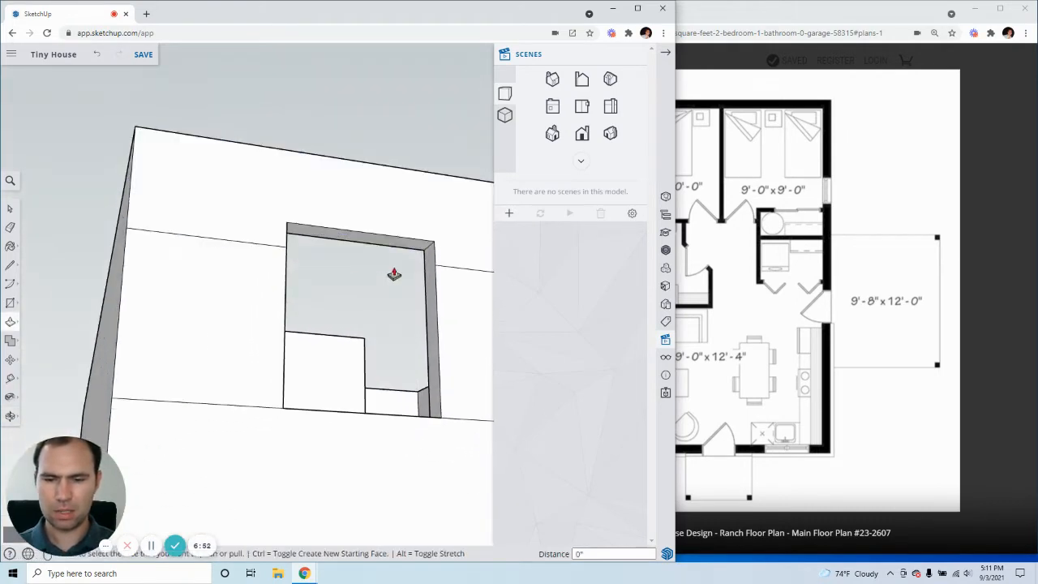
Step: Measure the height of the window opening along the jamb nearest the front door
{"action": "scroll", "coordinate": [280, 293], "scroll_direction": "down", "scroll_amount": 4}
{"action": "middle_click_drag", "start_coordinate": [275, 292], "coordinate": [267, 380]}
{"action": "scroll", "coordinate": [257, 376], "scroll_direction": "down", "scroll_amount": 3}
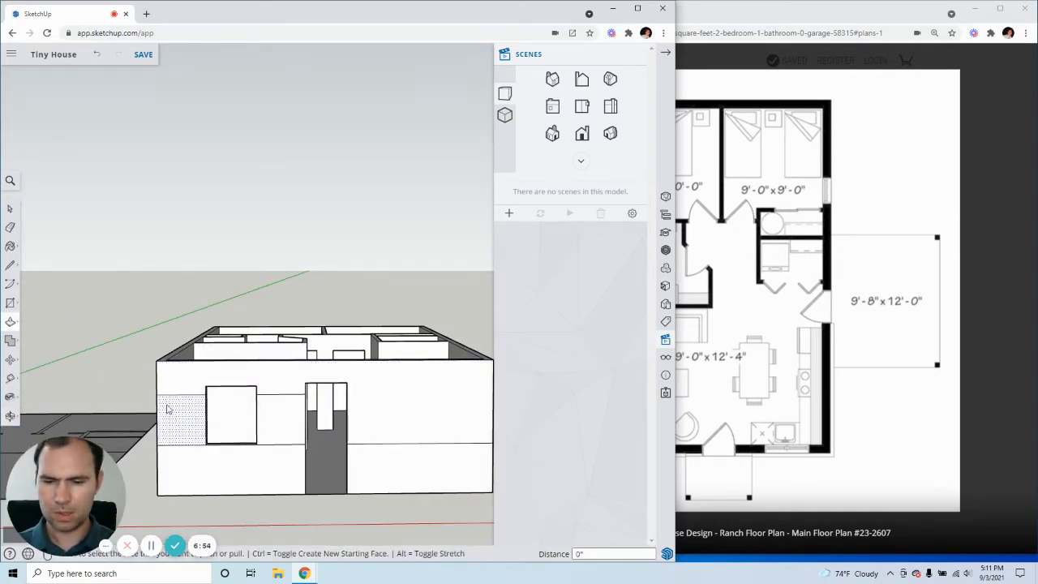
{"action": "middle_click_drag", "start_coordinate": [168, 410], "coordinate": [261, 418]}
{"action": "scroll", "coordinate": [332, 532], "scroll_direction": "up", "scroll_amount": 4}
{"action": "key", "text": "t"}
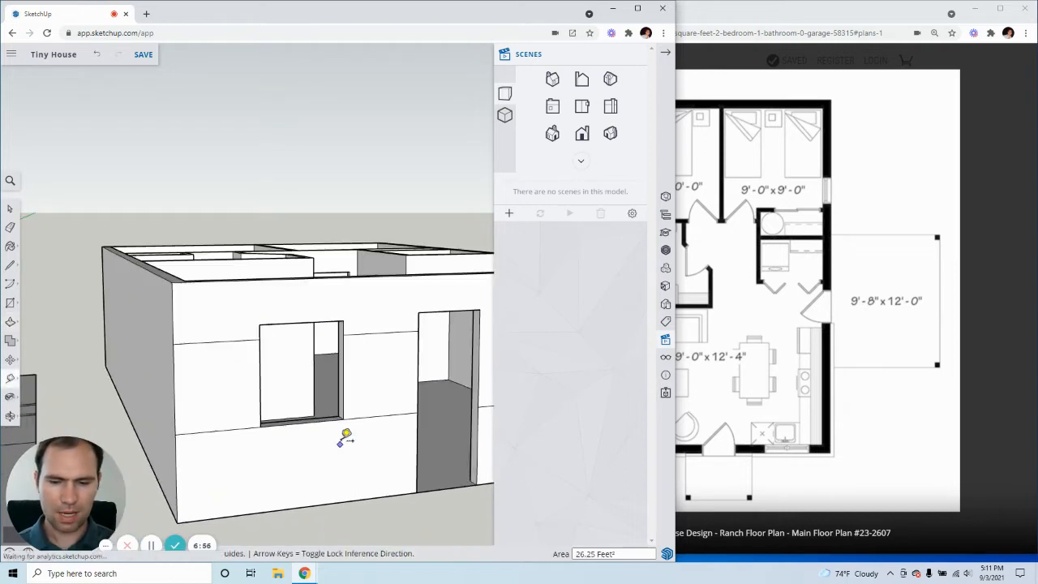
{"action": "left_click", "coordinate": [343, 419]}
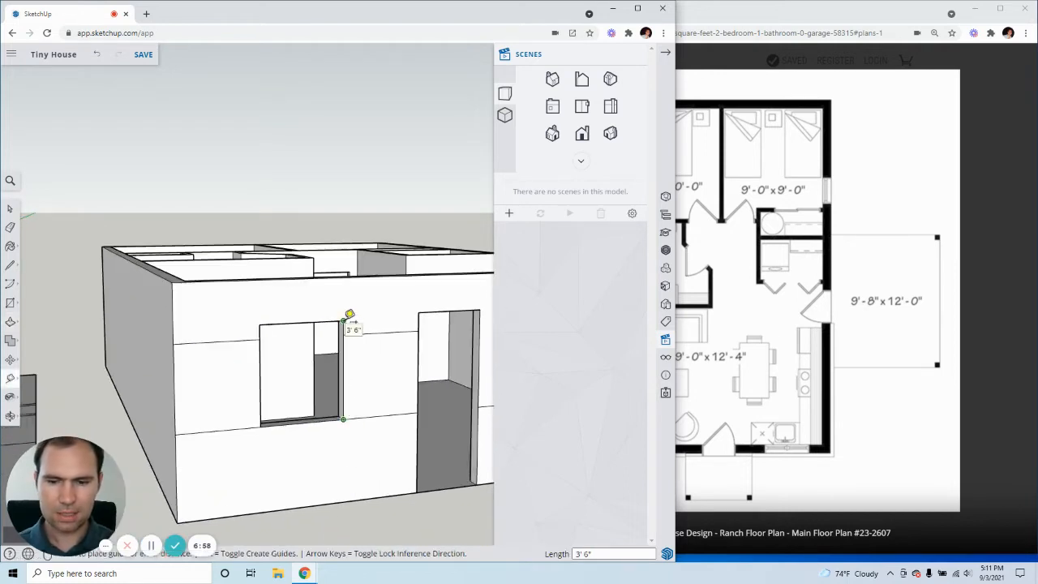
{"action": "left_click", "coordinate": [344, 320]}
Step: Copy the horizontal guide line on the wall section between the front door and the house corner 3'6" upward
{"action": "scroll", "coordinate": [215, 357], "scroll_direction": "down", "scroll_amount": 5}
{"action": "middle_click_drag", "start_coordinate": [280, 340], "coordinate": [255, 376]}
{"action": "scroll", "coordinate": [397, 361], "scroll_direction": "up", "scroll_amount": 3}
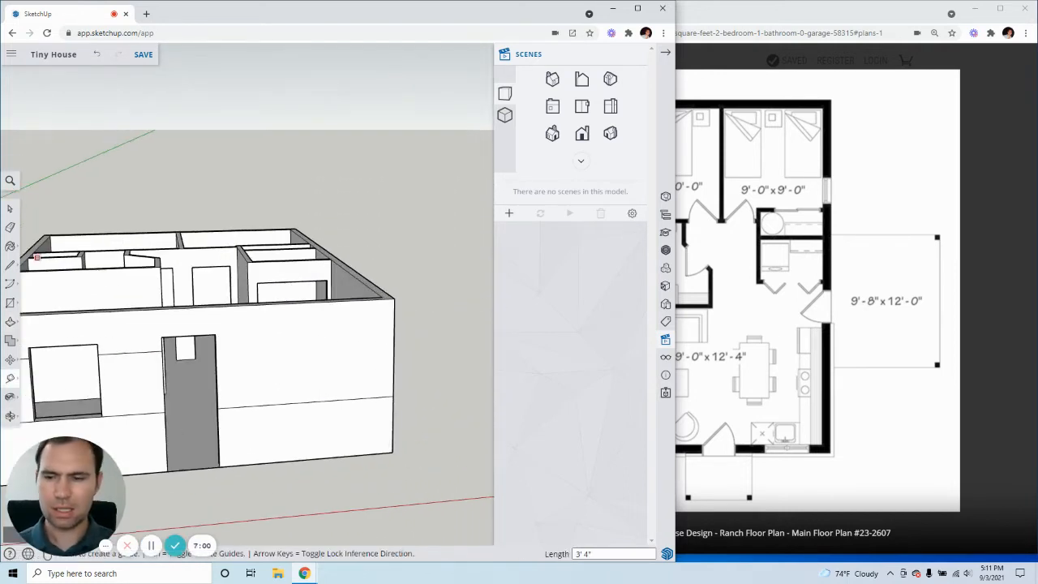
{"action": "key", "text": "space"}
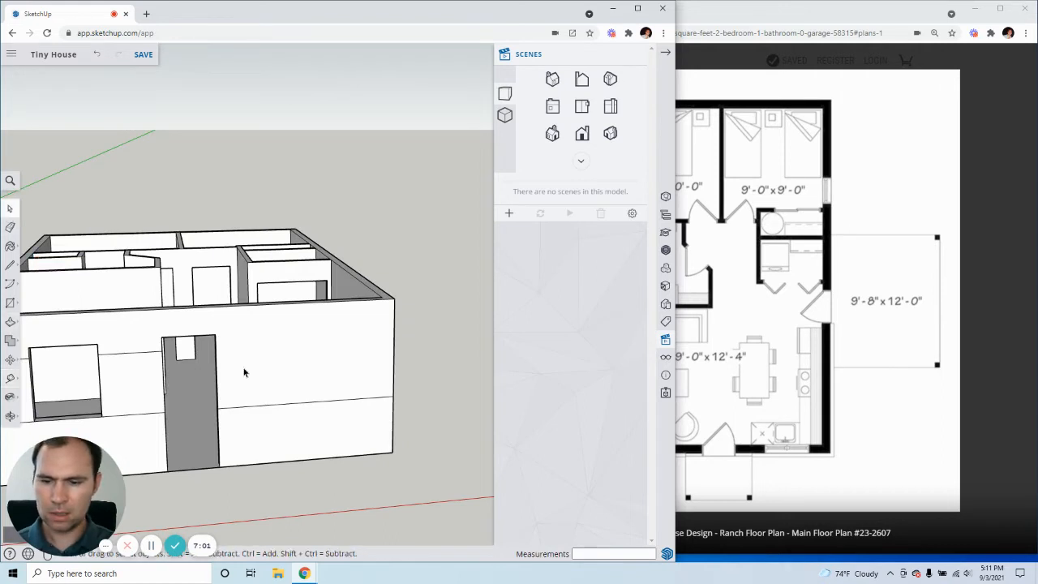
{"action": "left_click", "coordinate": [280, 405]}
{"action": "key", "text": "m"}
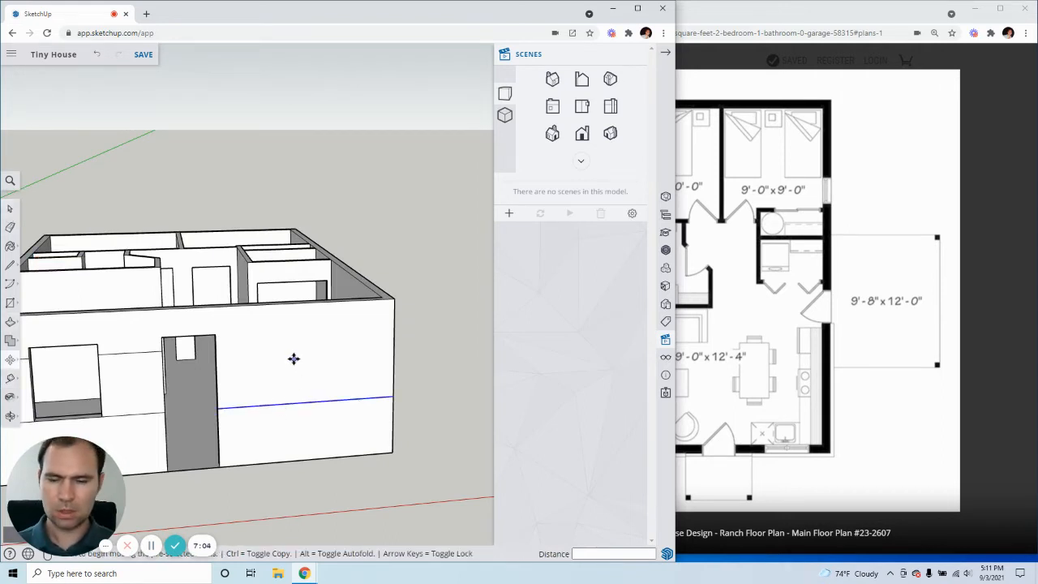
{"action": "key", "text": "ctrl"}
{"action": "left_click", "coordinate": [306, 403]}
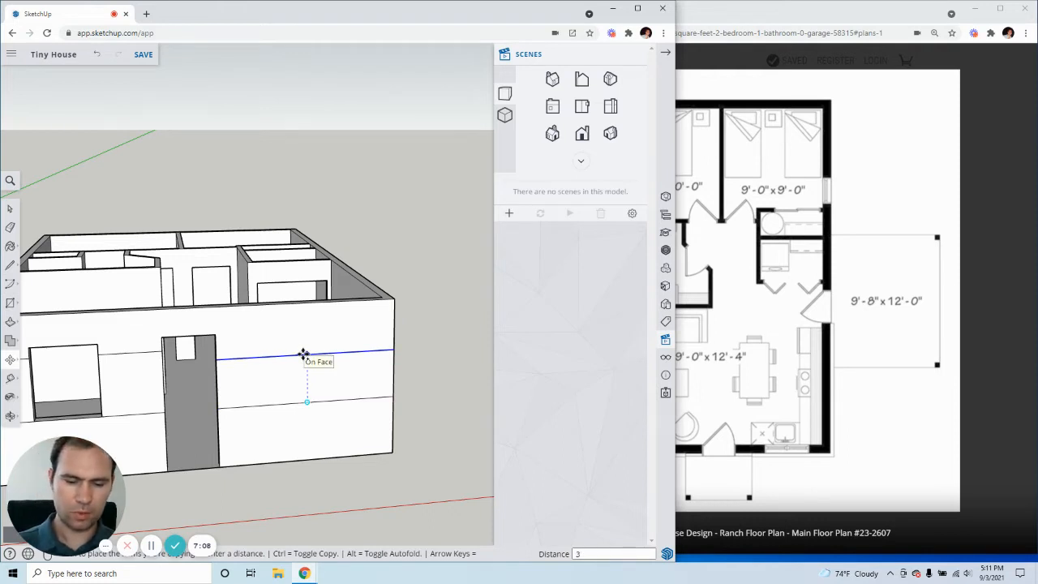
{"action": "key", "text": "Return"}
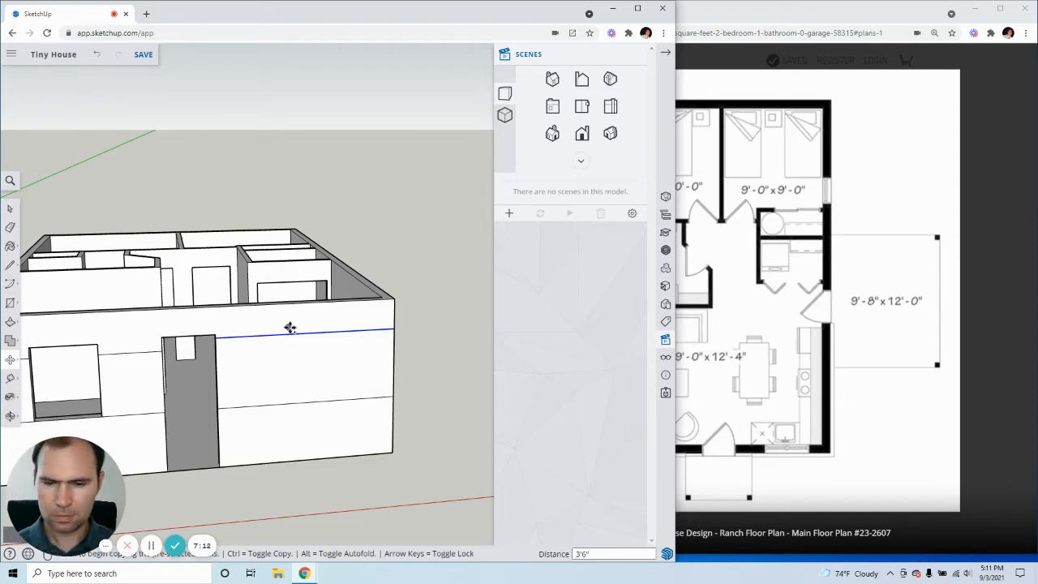
Step: Draw a vertical centre line from the lower guide line's midpoint to the upper guide line's midpoint on that wall section
{"action": "key", "text": "l"}
{"action": "left_click", "coordinate": [306, 402]}
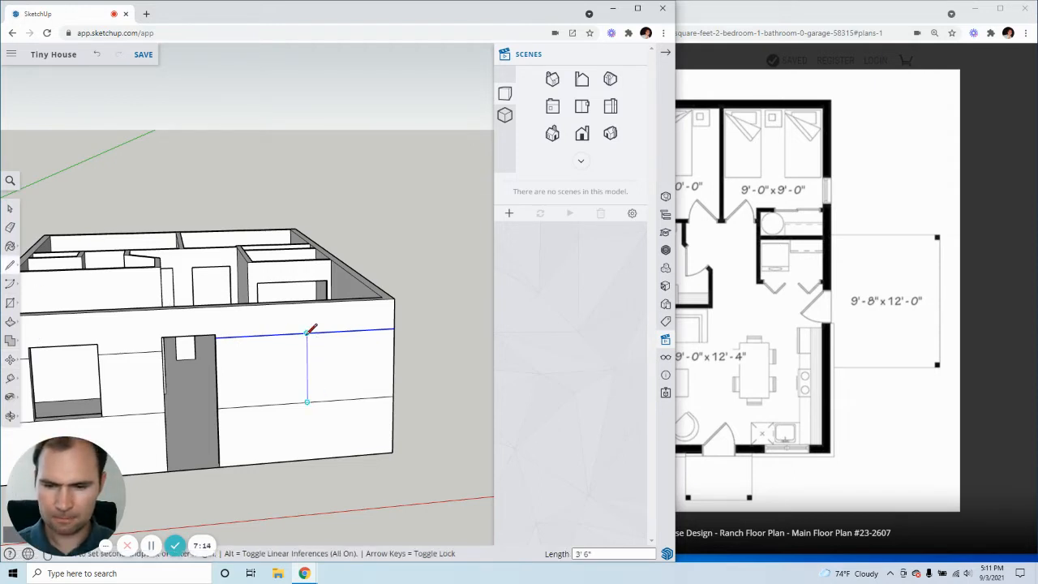
{"action": "left_click", "coordinate": [307, 332]}
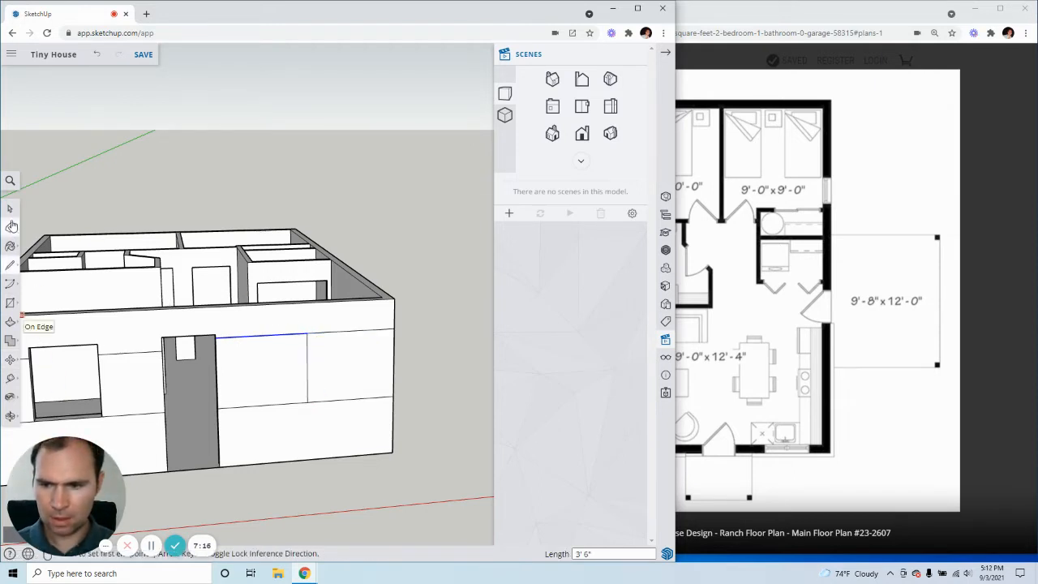
{"action": "left_click", "coordinate": [9, 209]}
{"action": "left_click", "coordinate": [307, 365]}
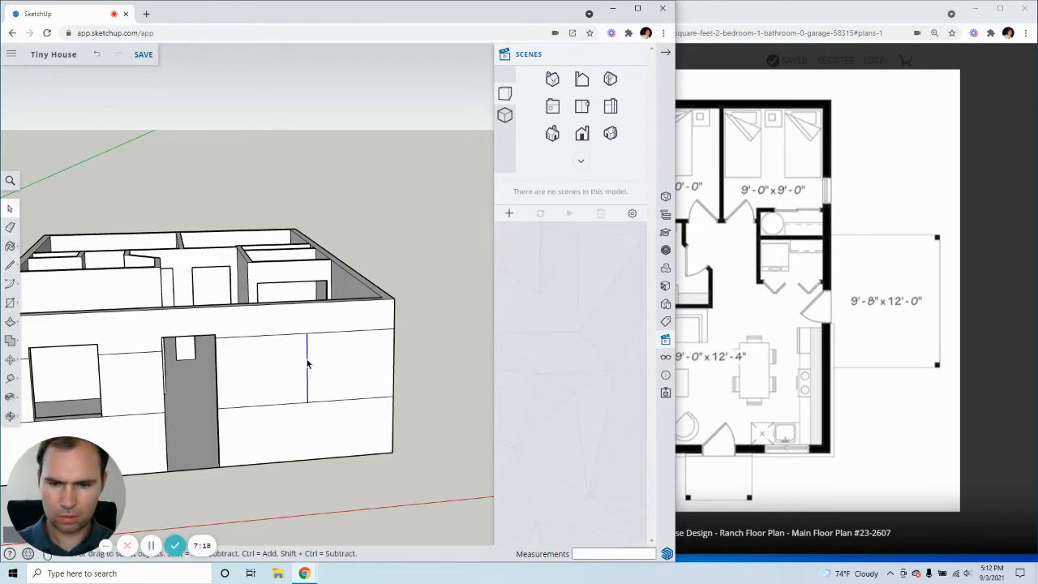
{"action": "key", "text": "m"}
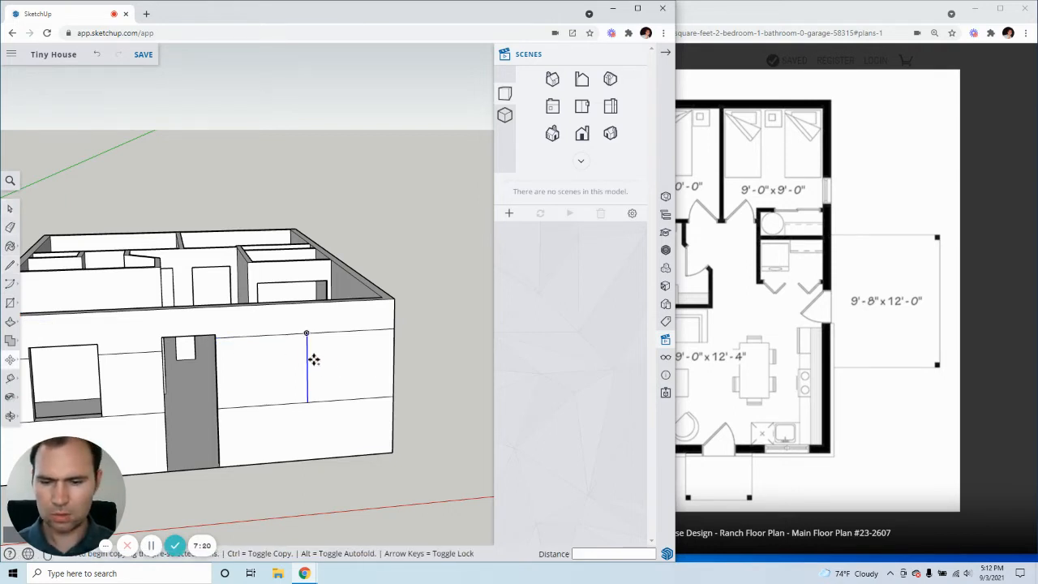
{"action": "left_click", "coordinate": [306, 359]}
{"action": "key", "text": "ctrl"}
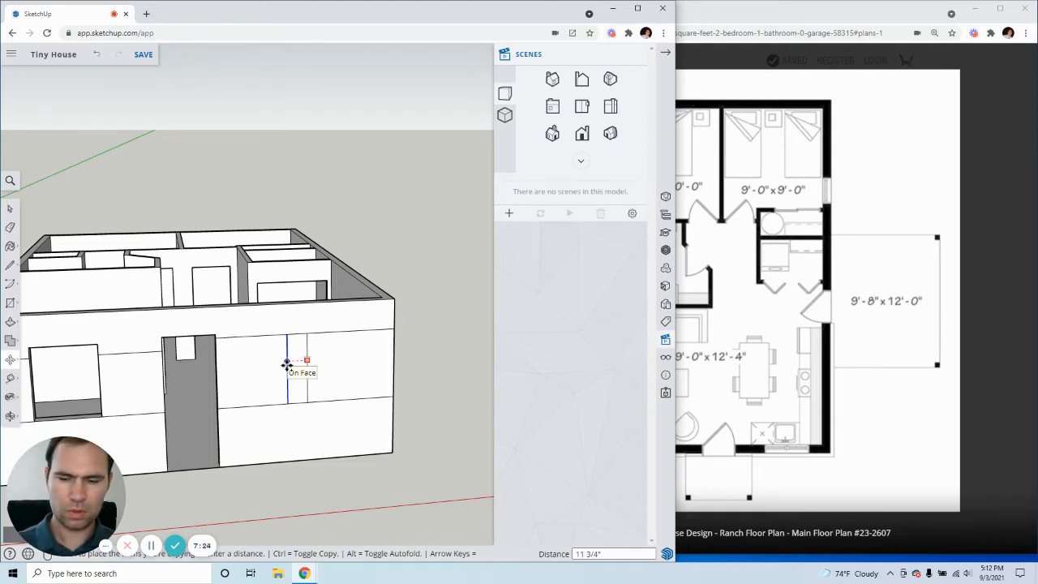
{"action": "key", "text": "Escape"}
Step: Measure the width of the existing window opening along its sill on the other side of the front door
{"action": "middle_click_drag", "start_coordinate": [287, 364], "coordinate": [157, 428]}
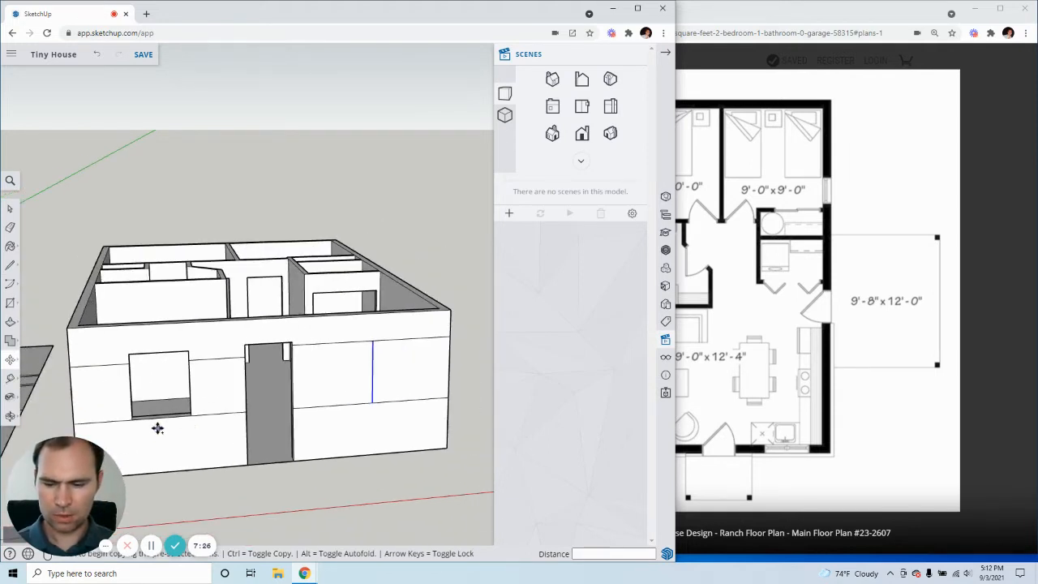
{"action": "key", "text": "t"}
{"action": "scroll", "coordinate": [158, 428], "scroll_direction": "up", "scroll_amount": 1}
{"action": "scroll", "coordinate": [136, 412], "scroll_direction": "up", "scroll_amount": 3}
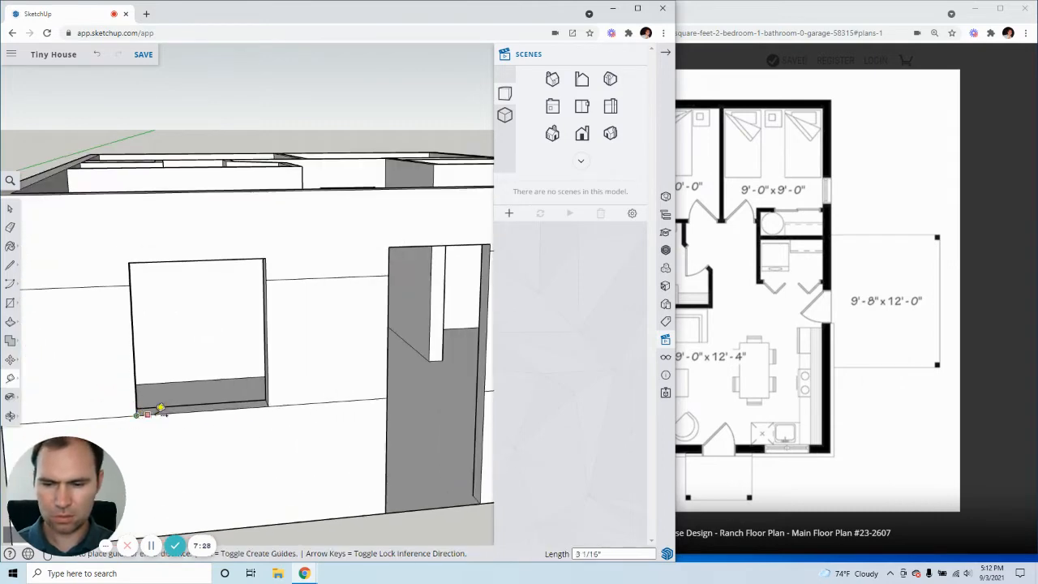
{"action": "left_click", "coordinate": [268, 404]}
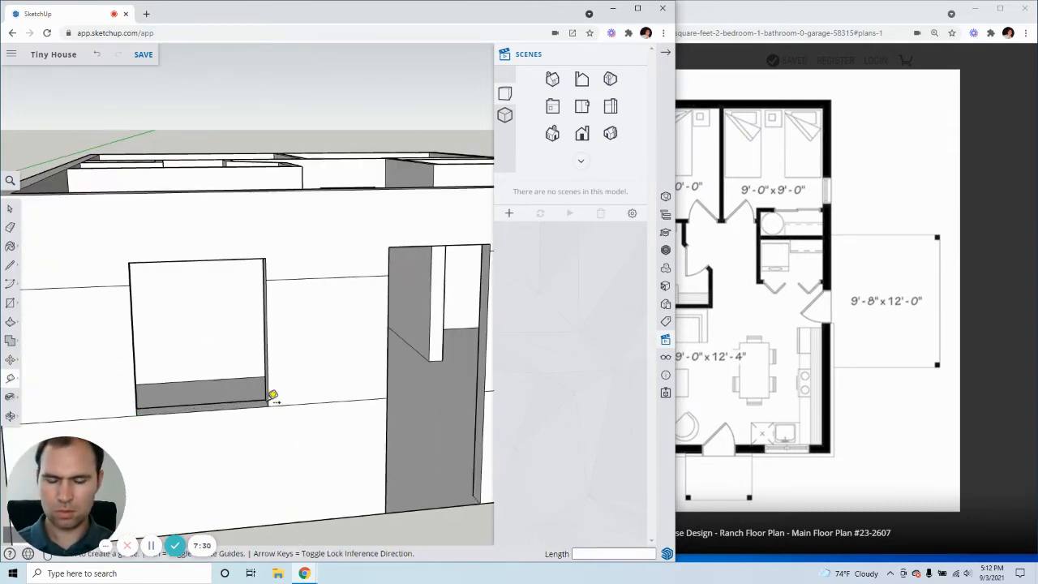
Step: Copy the vertical centre line 18" toward the front door to mark one side of the second window
{"action": "scroll", "coordinate": [213, 404], "scroll_direction": "down", "scroll_amount": 3}
{"action": "scroll", "coordinate": [472, 394], "scroll_direction": "up", "scroll_amount": 2}
{"action": "scroll", "coordinate": [406, 386], "scroll_direction": "down", "scroll_amount": 1}
{"action": "scroll", "coordinate": [440, 389], "scroll_direction": "up", "scroll_amount": 2}
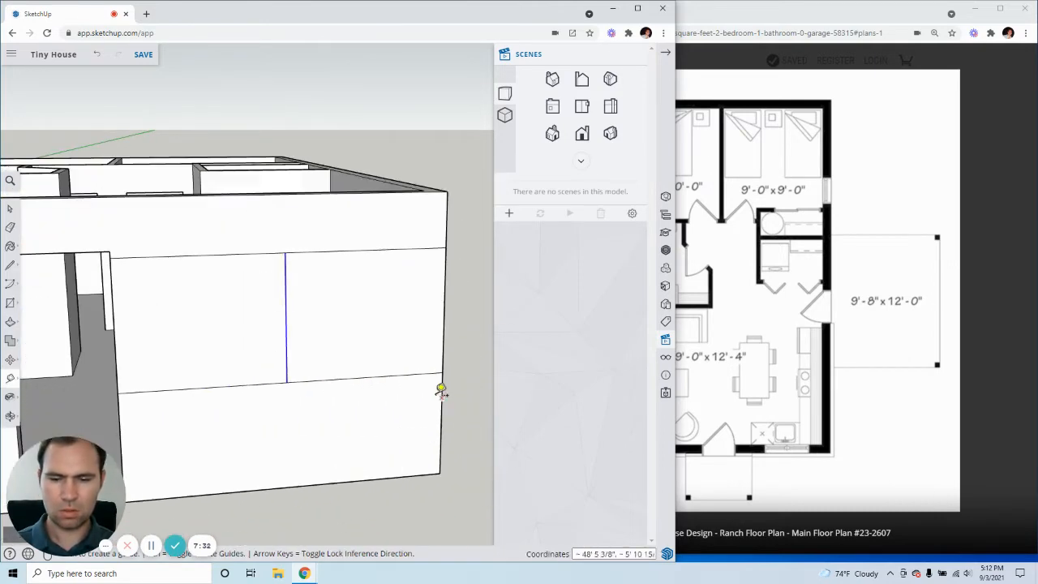
{"action": "left_click", "coordinate": [11, 209]}
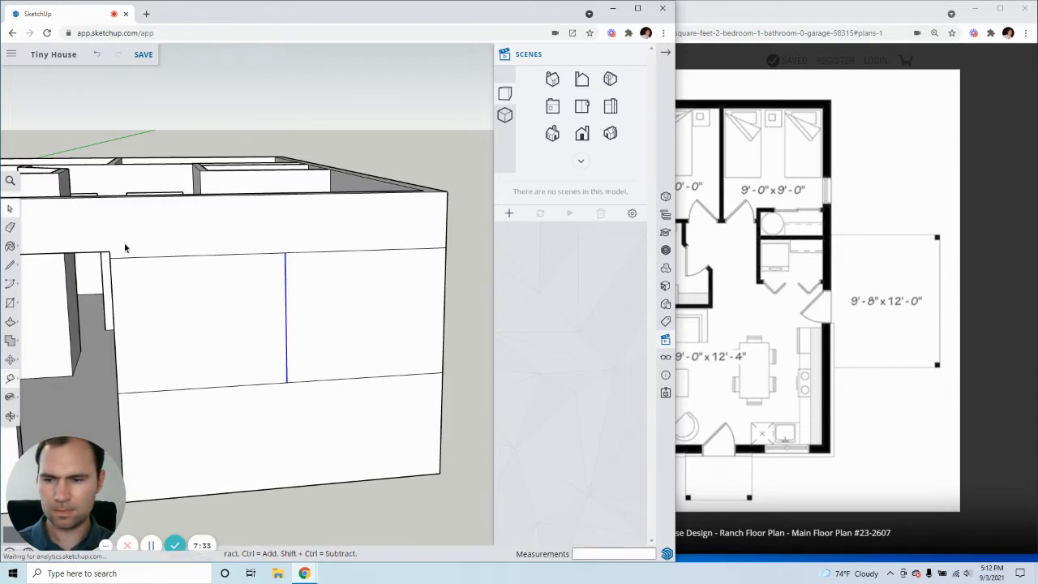
{"action": "key", "text": "m"}
{"action": "key", "text": "ctrl"}
{"action": "left_click", "coordinate": [286, 317]}
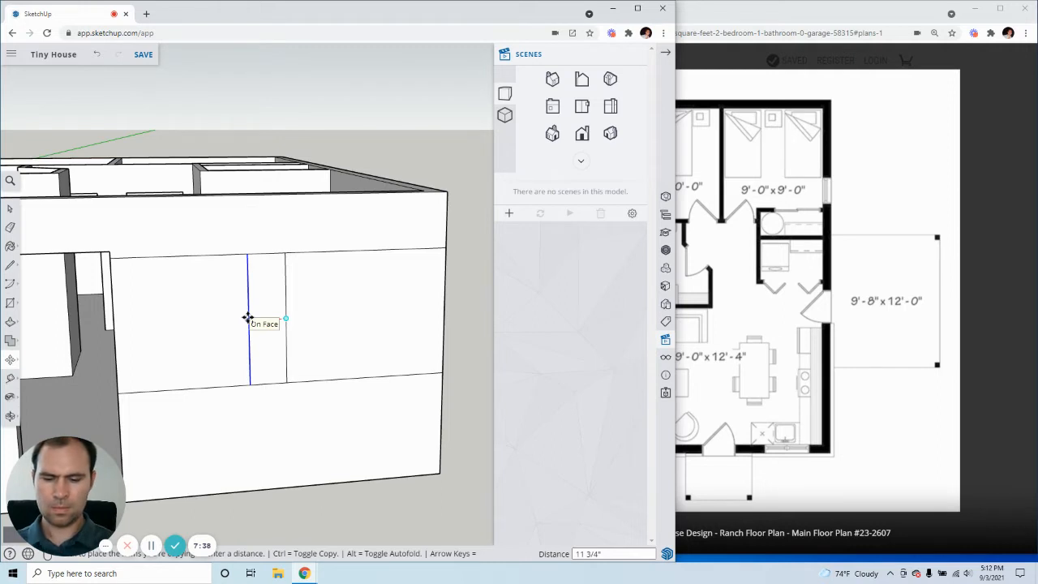
{"action": "type", "text": "18"}
{"action": "key", "text": "Return"}
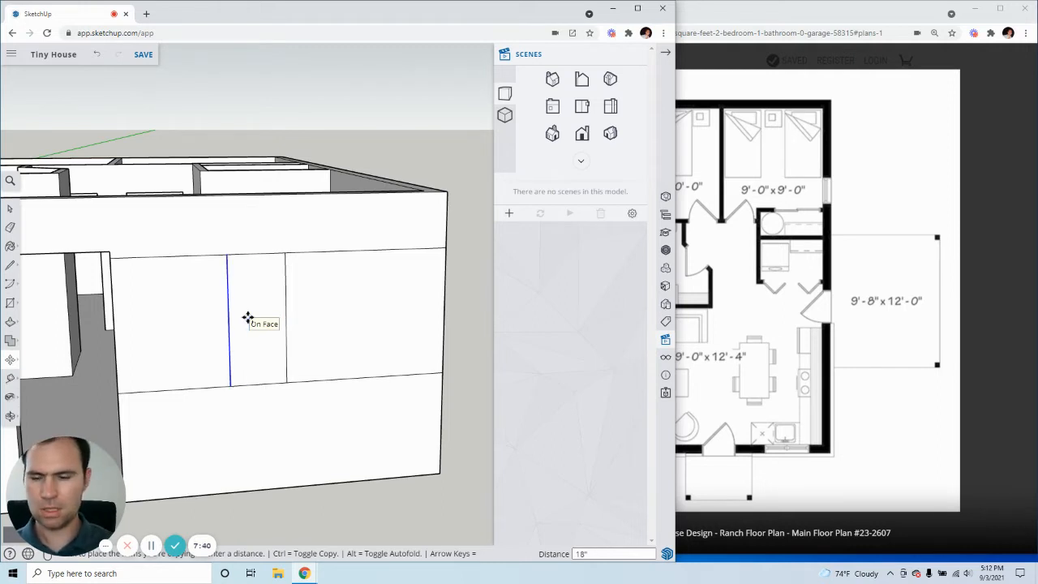
Step: Copy the vertical centre line 18" toward the house corner to mark the window's other side, and delete the original centre line
{"action": "left_click", "coordinate": [11, 210]}
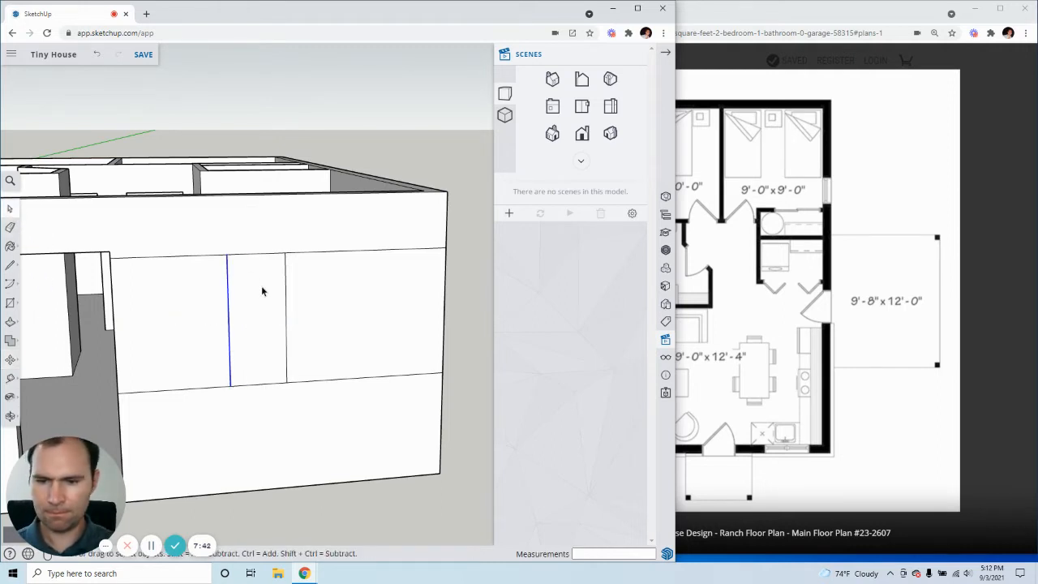
{"action": "left_click", "coordinate": [285, 297]}
{"action": "key", "text": "m"}
{"action": "left_click", "coordinate": [285, 289]}
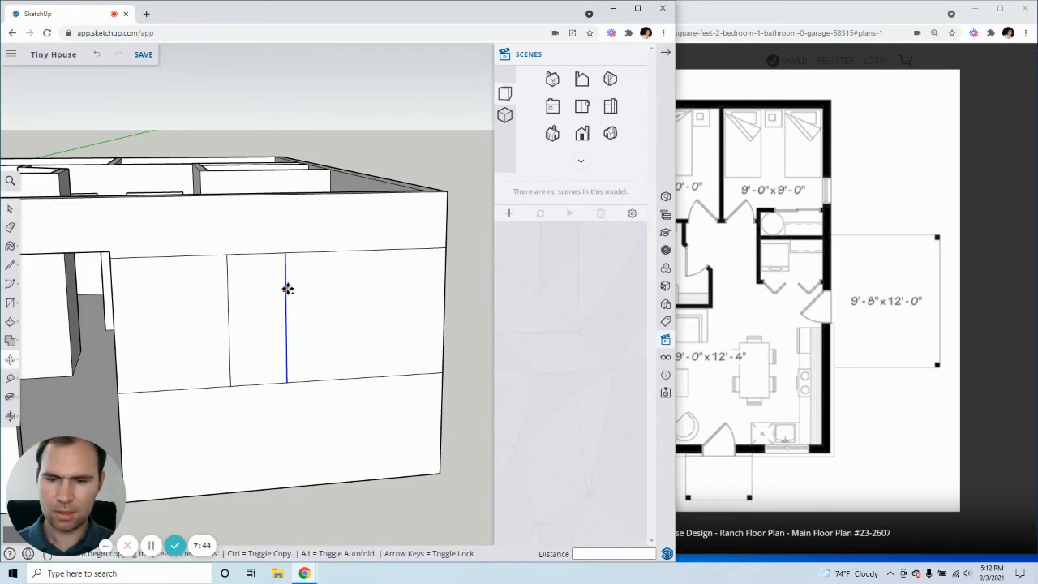
{"action": "key", "text": "ctrl"}
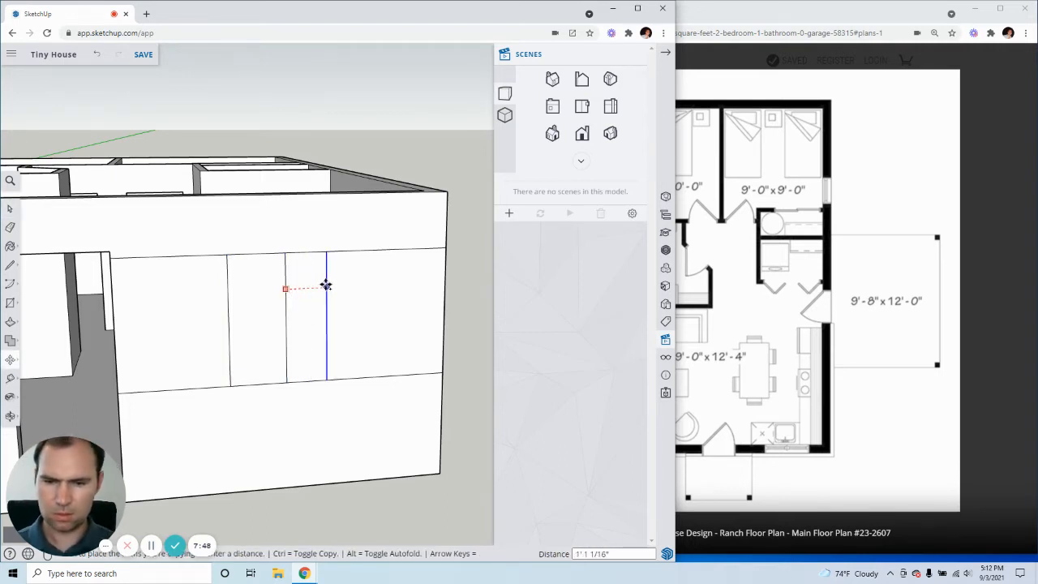
{"action": "type", "text": "18"}
{"action": "key", "text": "Return"}
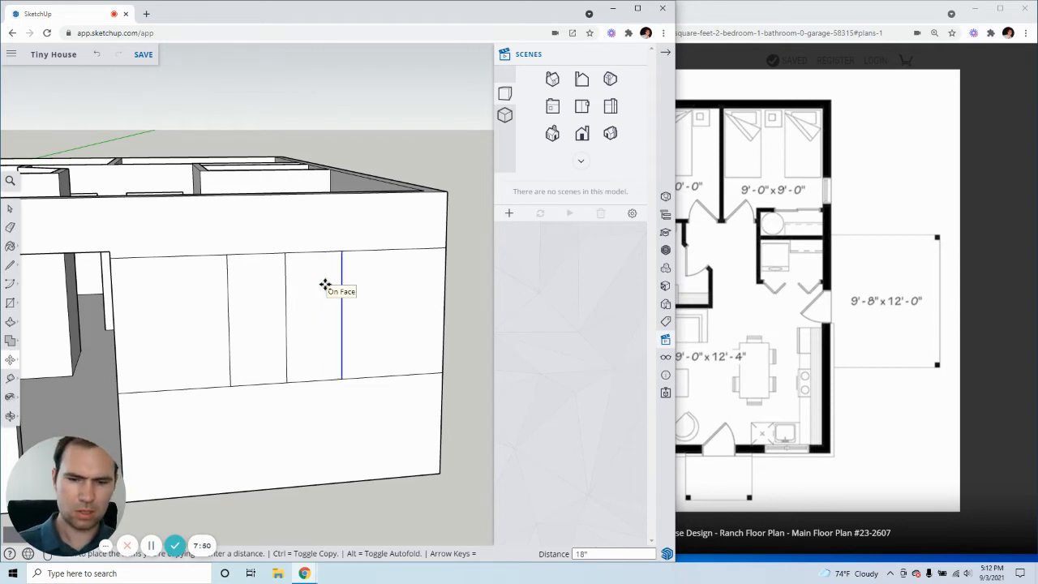
{"action": "left_click", "coordinate": [10, 208]}
{"action": "left_click", "coordinate": [287, 317]}
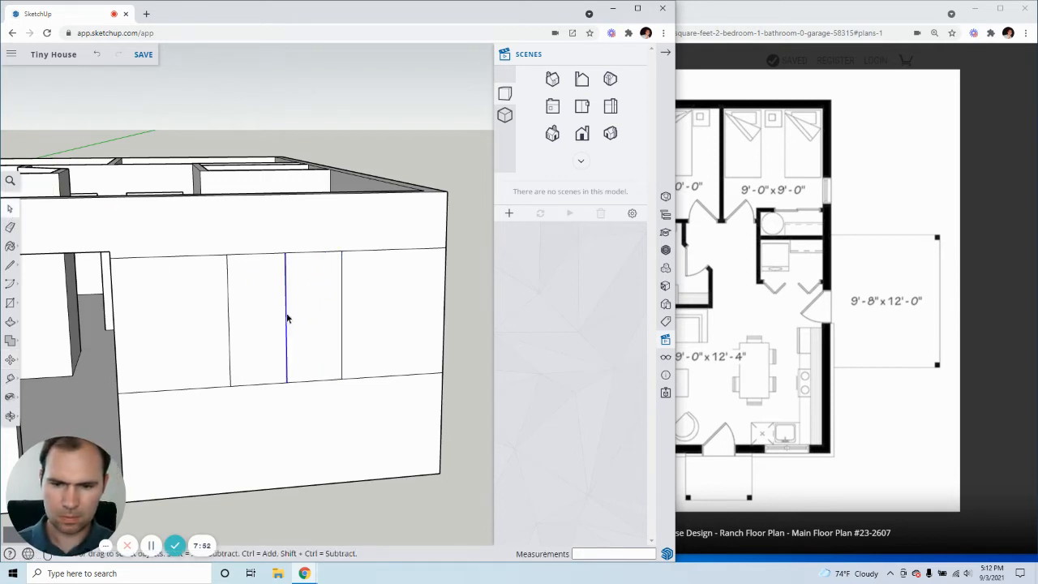
Step: Try to cut the second window opening by pushing its outlined face through the front wall
{"action": "left_click", "coordinate": [310, 353]}
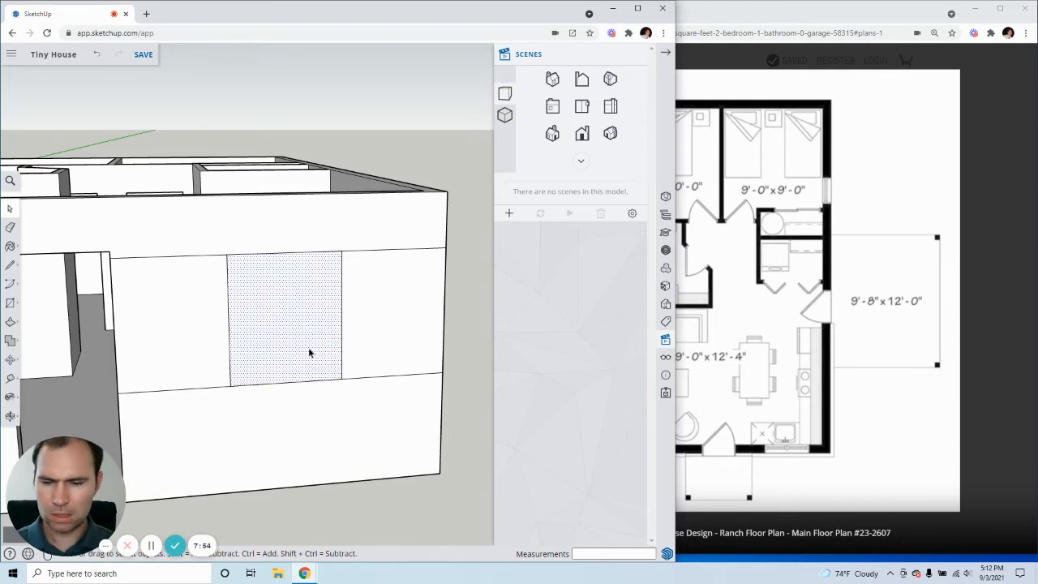
{"action": "key", "text": "p"}
{"action": "middle_click_drag", "start_coordinate": [301, 276], "coordinate": [350, 365]}
{"action": "left_click", "coordinate": [400, 409]}
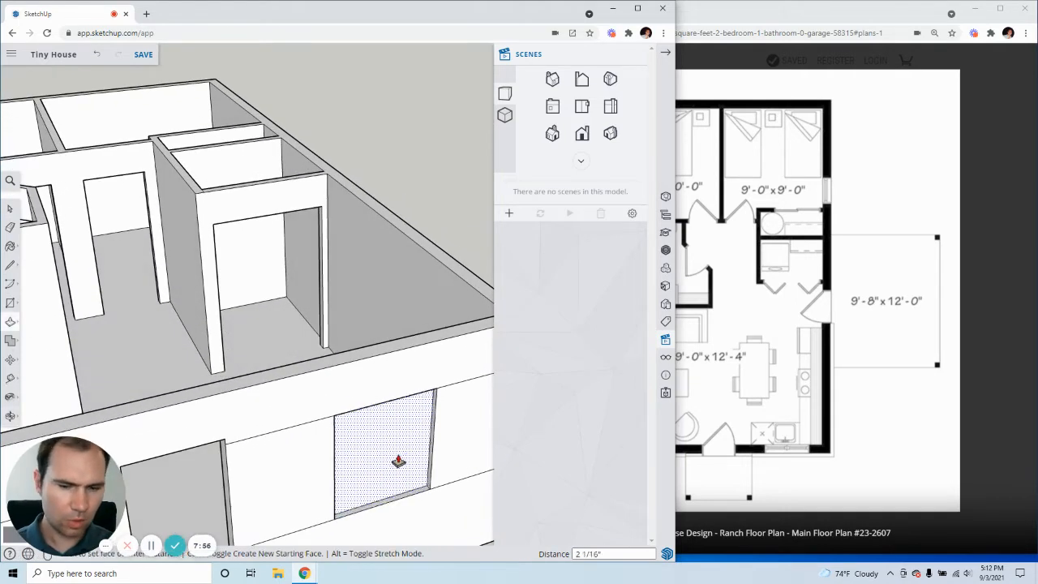
{"action": "middle_click_drag", "start_coordinate": [285, 335], "coordinate": [434, 410]}
{"action": "scroll", "coordinate": [106, 301], "scroll_direction": "down", "scroll_amount": 4}
{"action": "scroll", "coordinate": [310, 355], "scroll_direction": "up", "scroll_amount": 1}
{"action": "scroll", "coordinate": [311, 355], "scroll_direction": "up", "scroll_amount": 3}
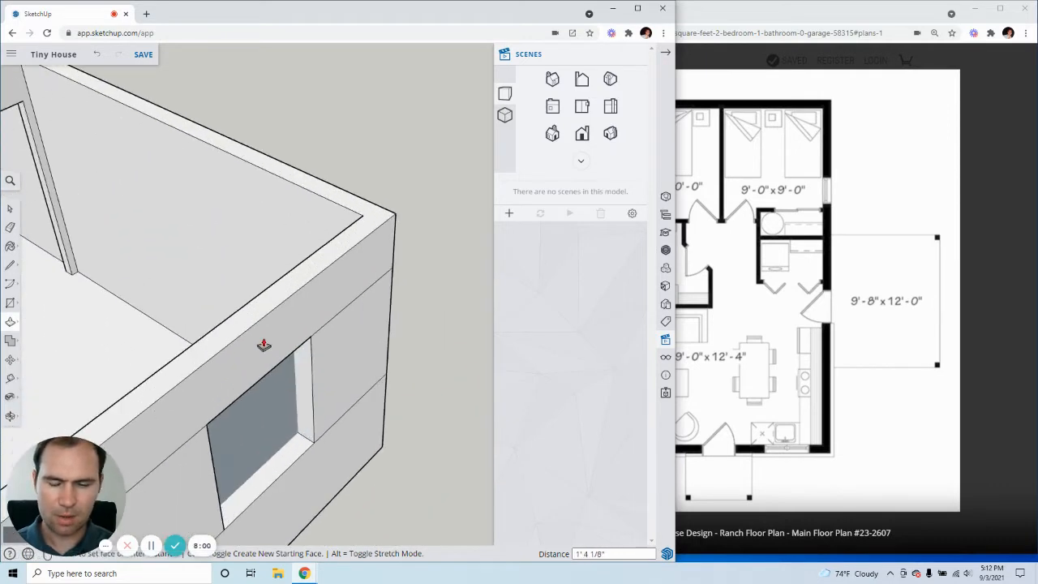
{"action": "scroll", "coordinate": [235, 229], "scroll_direction": "down", "scroll_amount": 3}
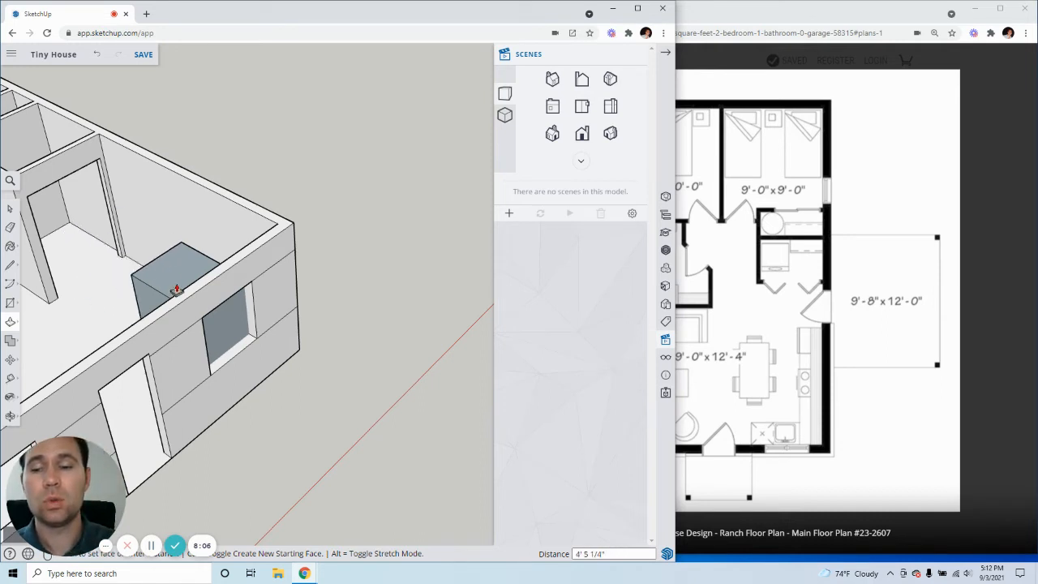
{"action": "left_click", "coordinate": [223, 326]}
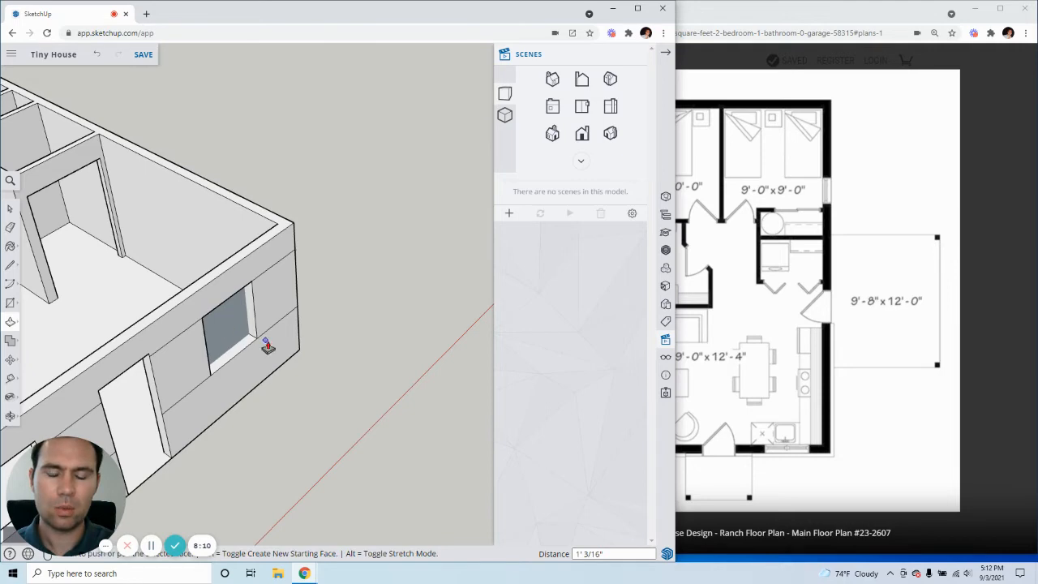
Step: Inspect the pushed window face from outside and undo that push
{"action": "scroll", "coordinate": [267, 346], "scroll_direction": "up", "scroll_amount": 6}
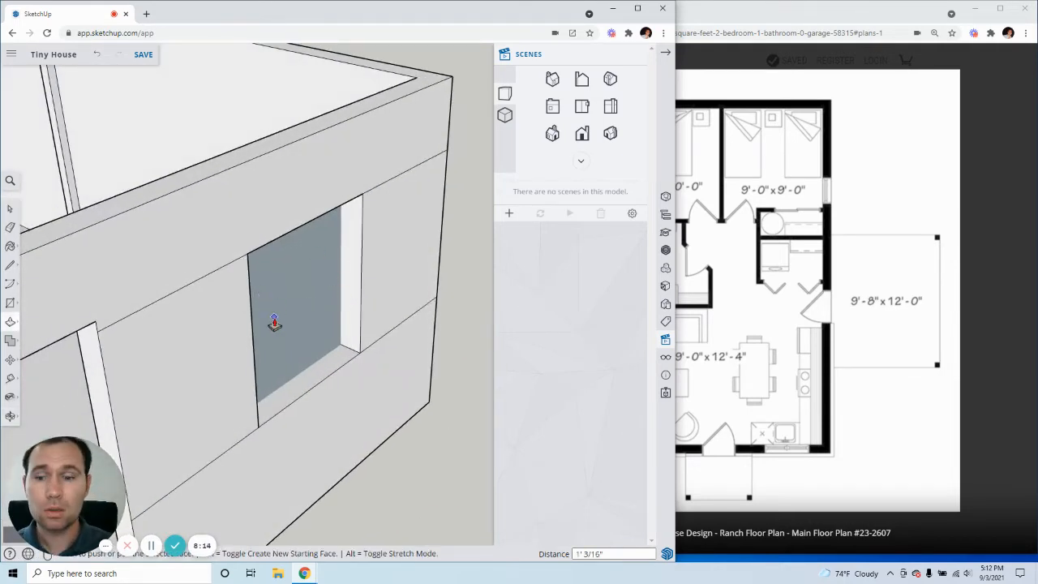
{"action": "scroll", "coordinate": [274, 321], "scroll_direction": "down", "scroll_amount": 4}
{"action": "mouse_move", "coordinate": [173, 307]}
{"action": "middle_mouse_down"}
{"action": "mouse_move", "coordinate": [481, 346]}
{"action": "mouse_move", "coordinate": [449, 336]}
{"action": "mouse_move", "coordinate": [313, 371]}
{"action": "mouse_move", "coordinate": [158, 356]}
{"action": "middle_mouse_up"}
{"action": "key", "text": "ctrl+z"}
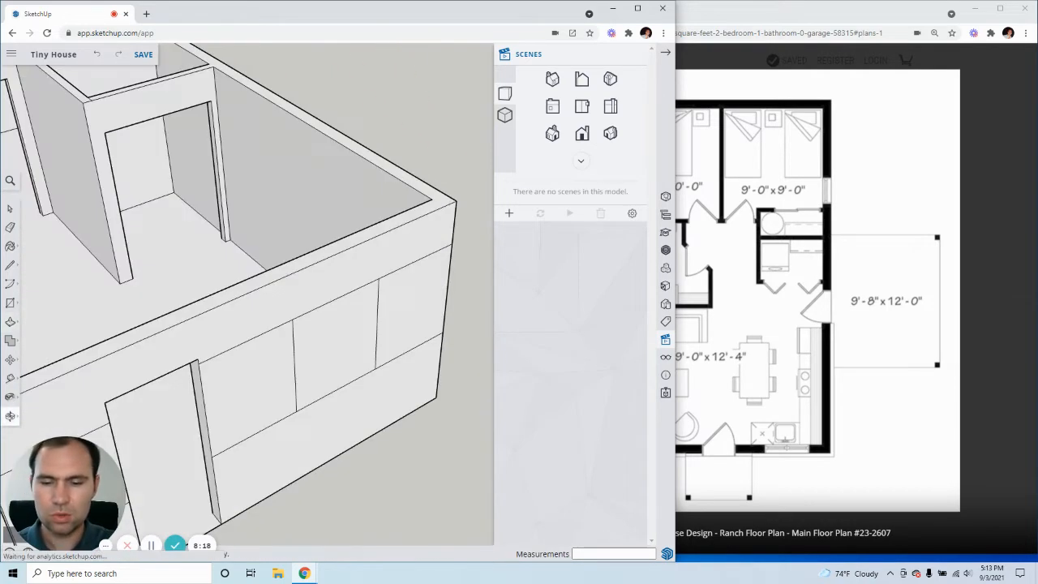
Step: Push the second window's face back to the wall's inner edge, and undo the cut
{"action": "key", "text": "p"}
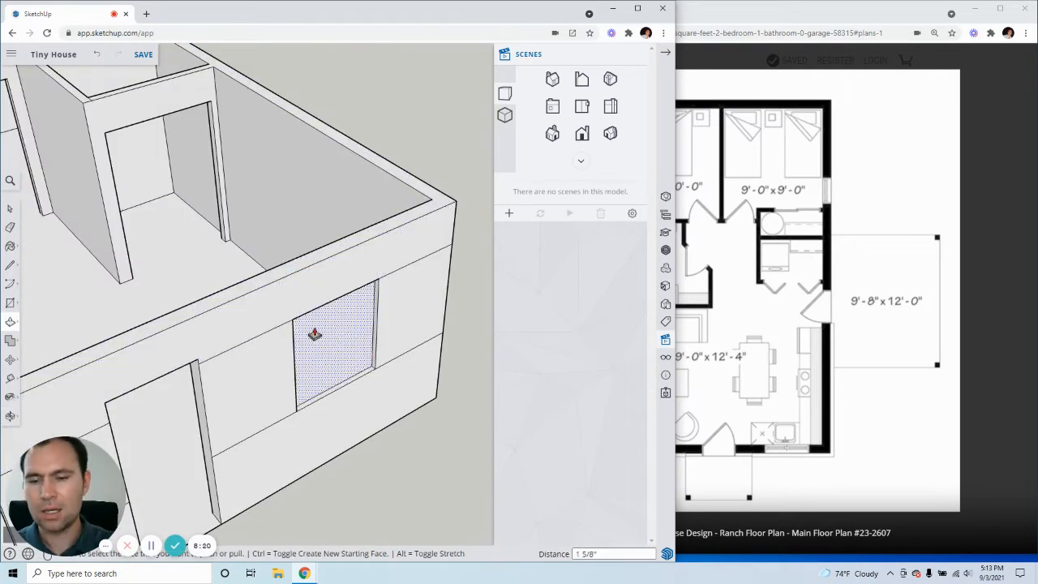
{"action": "left_click", "coordinate": [315, 333]}
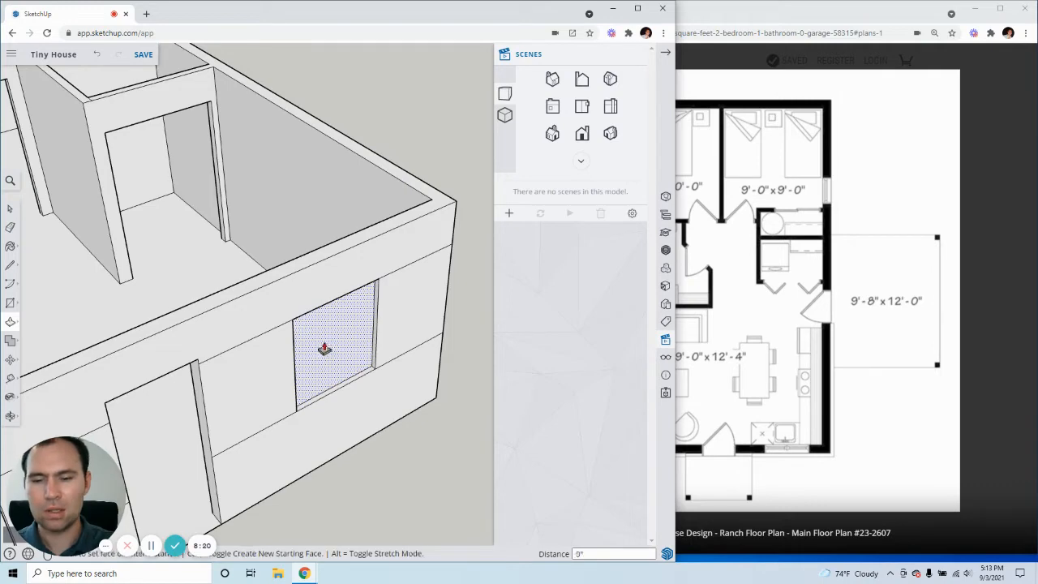
{"action": "left_click", "coordinate": [274, 274]}
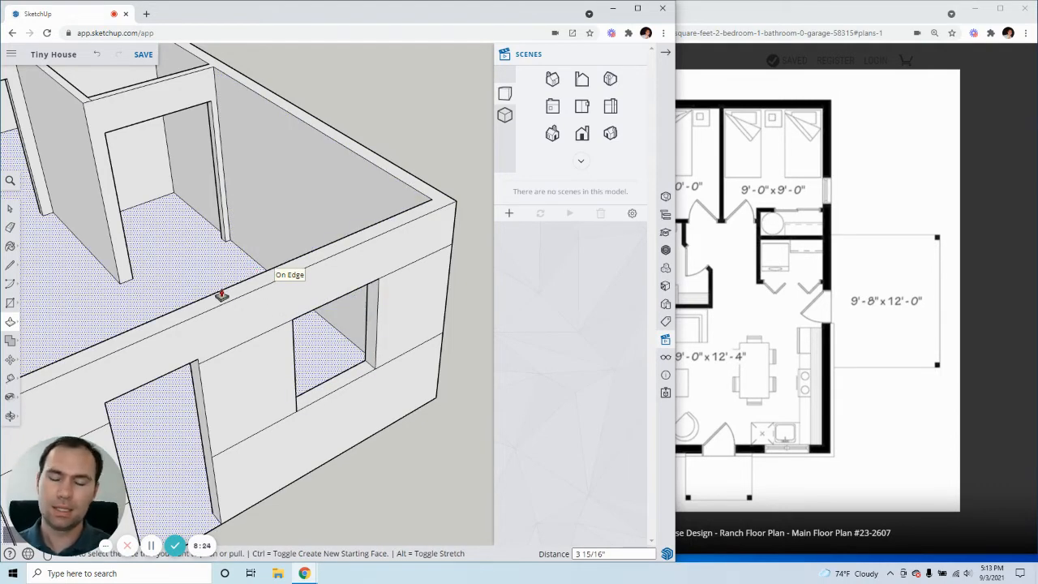
{"action": "scroll", "coordinate": [212, 297], "scroll_direction": "down", "scroll_amount": 4}
{"action": "middle_click_drag", "start_coordinate": [188, 303], "coordinate": [301, 313]}
{"action": "scroll", "coordinate": [303, 313], "scroll_direction": "up", "scroll_amount": 3}
{"action": "key", "text": "ctrl+z"}
Step: Cut the second window opening by pushing its face inward 3 15/16" to align with the wall's inner top edge
{"action": "scroll", "coordinate": [302, 318], "scroll_direction": "up", "scroll_amount": 4}
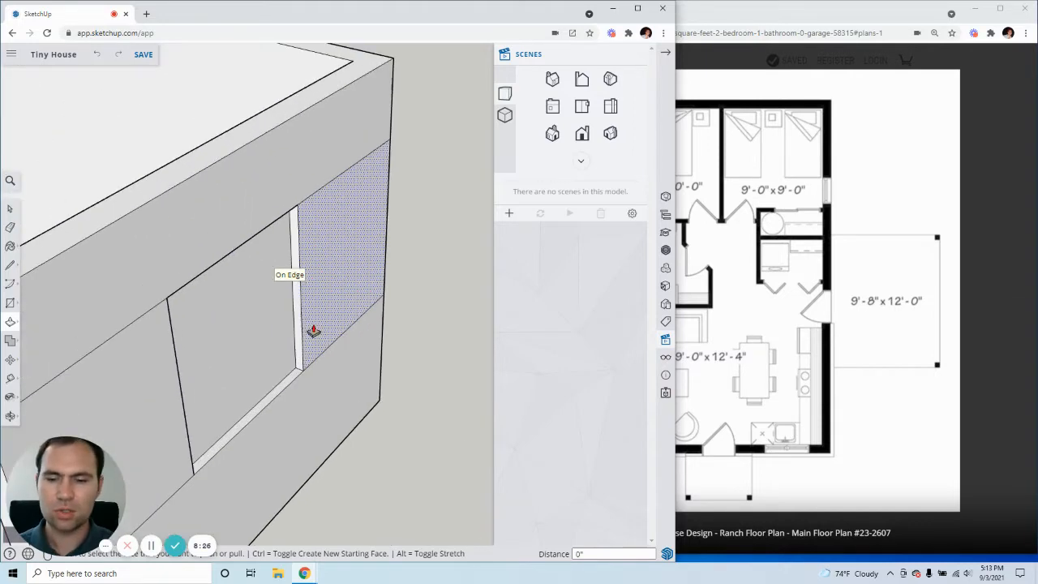
{"action": "scroll", "coordinate": [287, 343], "scroll_direction": "up", "scroll_amount": 3}
{"action": "left_click", "coordinate": [278, 358]}
{"action": "scroll", "coordinate": [292, 350], "scroll_direction": "down", "scroll_amount": 5}
{"action": "middle_click_drag", "start_coordinate": [151, 306], "coordinate": [370, 305]}
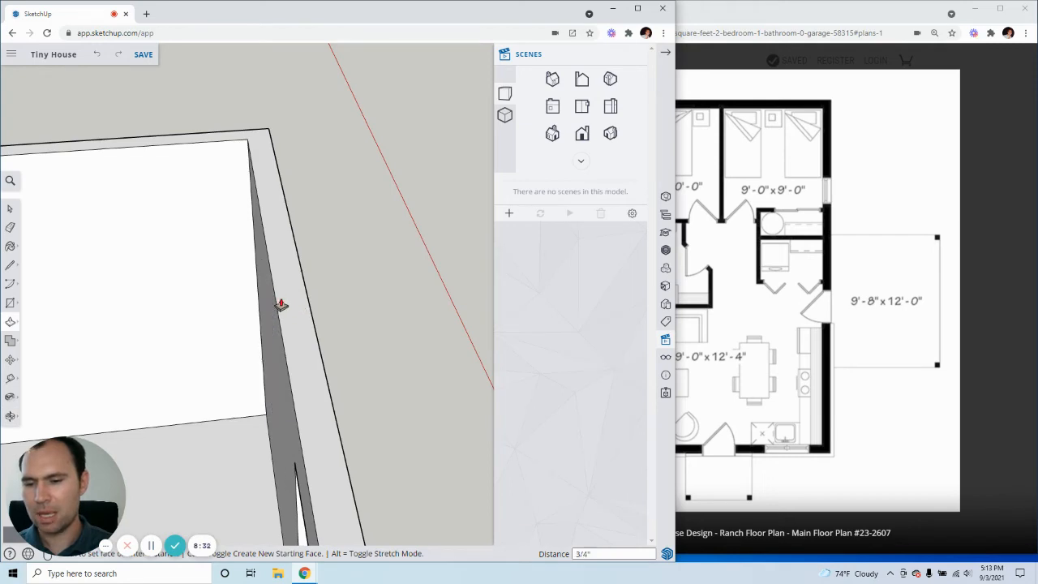
{"action": "left_click", "coordinate": [276, 305]}
{"action": "middle_click_drag", "start_coordinate": [308, 351], "coordinate": [320, 316]}
{"action": "scroll", "coordinate": [320, 315], "scroll_direction": "down", "scroll_amount": 3}
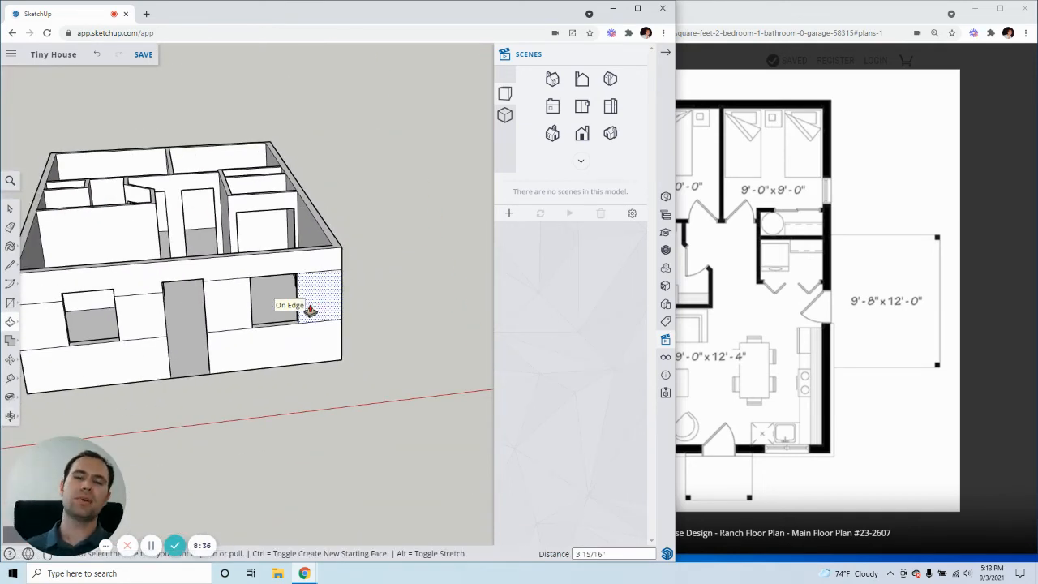
Step: Delete the leftover horizontal construction edges across the front wall around the windows and door, undoing the accidental removal of the upper wall face
{"action": "left_click", "coordinate": [9, 208]}
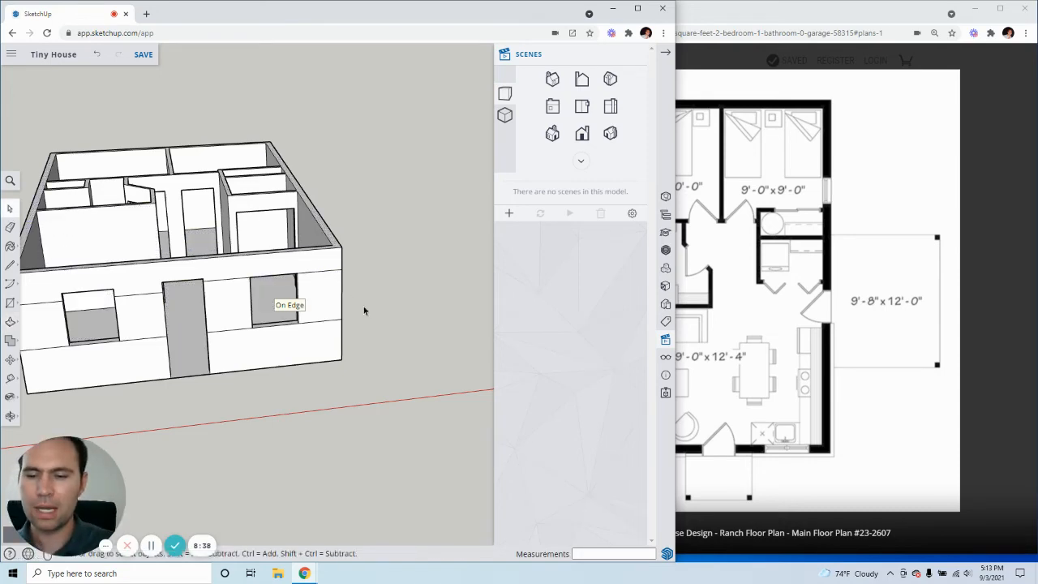
{"action": "scroll", "coordinate": [364, 306], "scroll_direction": "down", "scroll_amount": 3}
{"action": "scroll", "coordinate": [260, 348], "scroll_direction": "up", "scroll_amount": 5}
{"action": "middle_click_drag", "start_coordinate": [259, 348], "coordinate": [209, 298]}
{"action": "left_click", "coordinate": [442, 287]}
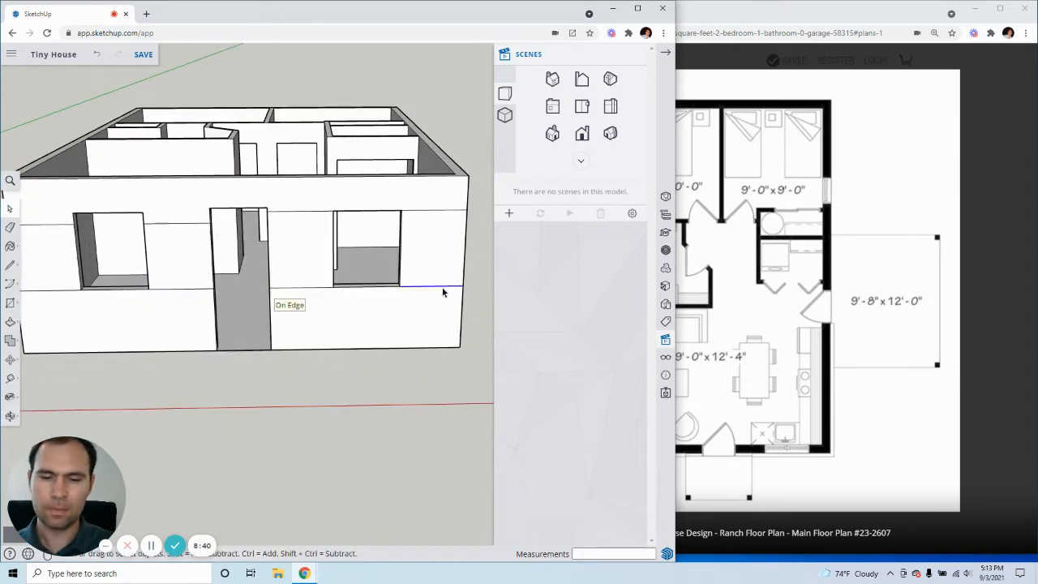
{"action": "left_click", "coordinate": [443, 209]}
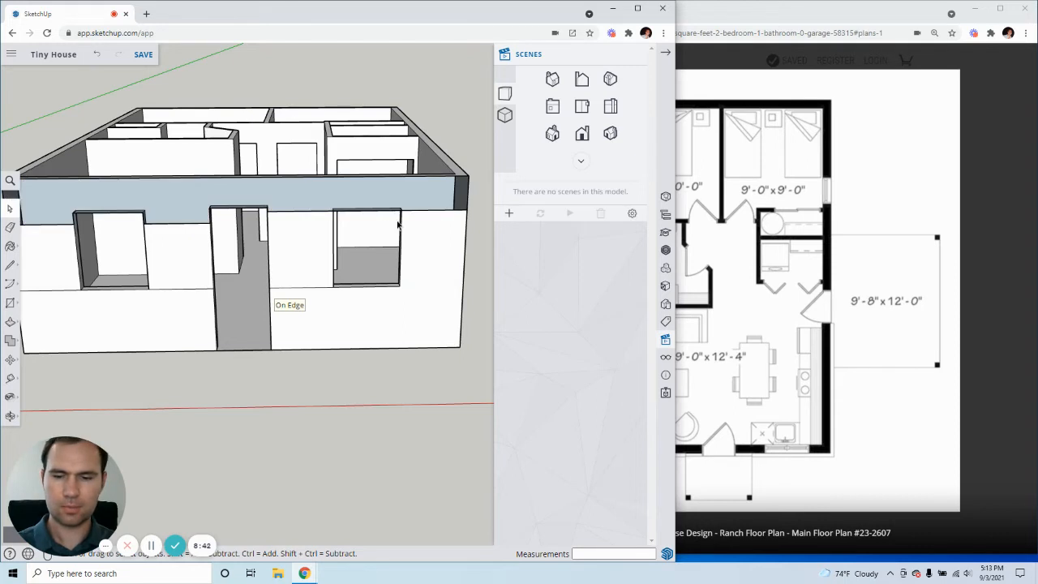
{"action": "key", "text": "ctrl+z"}
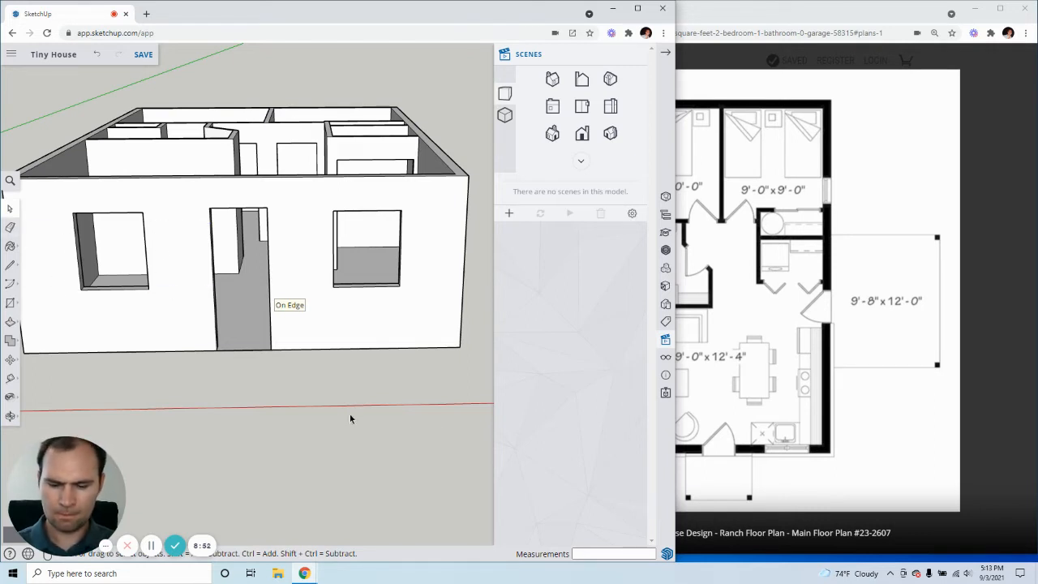
Step: Examine the house from inside and outside to locate the side wall that holds the side entrance on the floor plan
{"action": "key", "text": "m"}
{"action": "middle_click_drag", "start_coordinate": [165, 306], "coordinate": [223, 333]}
{"action": "scroll", "coordinate": [199, 281], "scroll_direction": "down", "scroll_amount": 2}
{"action": "middle_click_drag", "start_coordinate": [397, 349], "coordinate": [439, 362]}
{"action": "middle_click_drag", "start_coordinate": [308, 309], "coordinate": [365, 320]}
{"action": "scroll", "coordinate": [433, 317], "scroll_direction": "up", "scroll_amount": 2}
{"action": "middle_click_drag", "start_coordinate": [215, 318], "coordinate": [348, 328]}
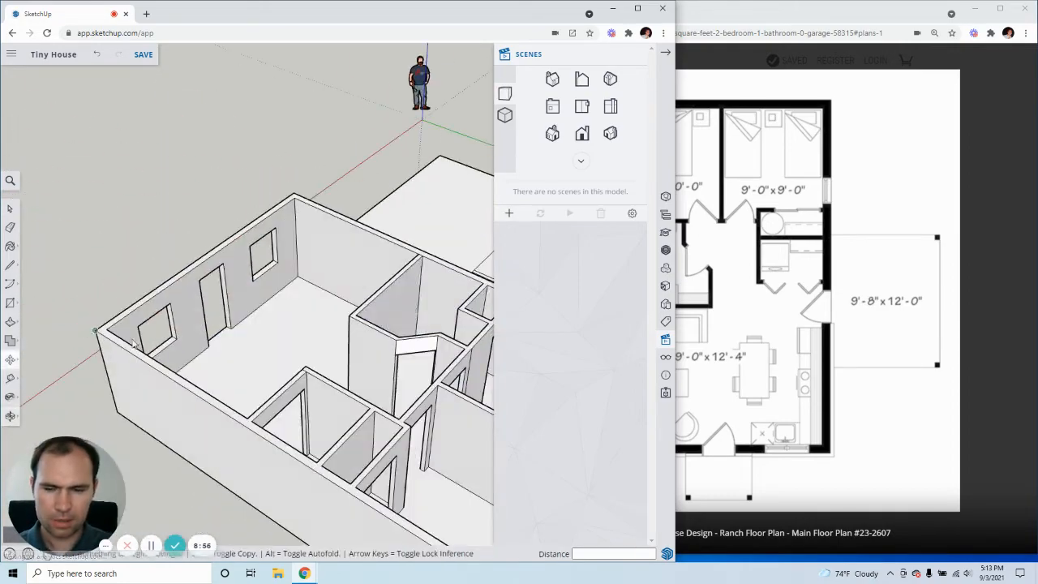
{"action": "middle_click_drag", "start_coordinate": [243, 332], "coordinate": [387, 319]}
{"action": "scroll", "coordinate": [196, 285], "scroll_direction": "down", "scroll_amount": 3}
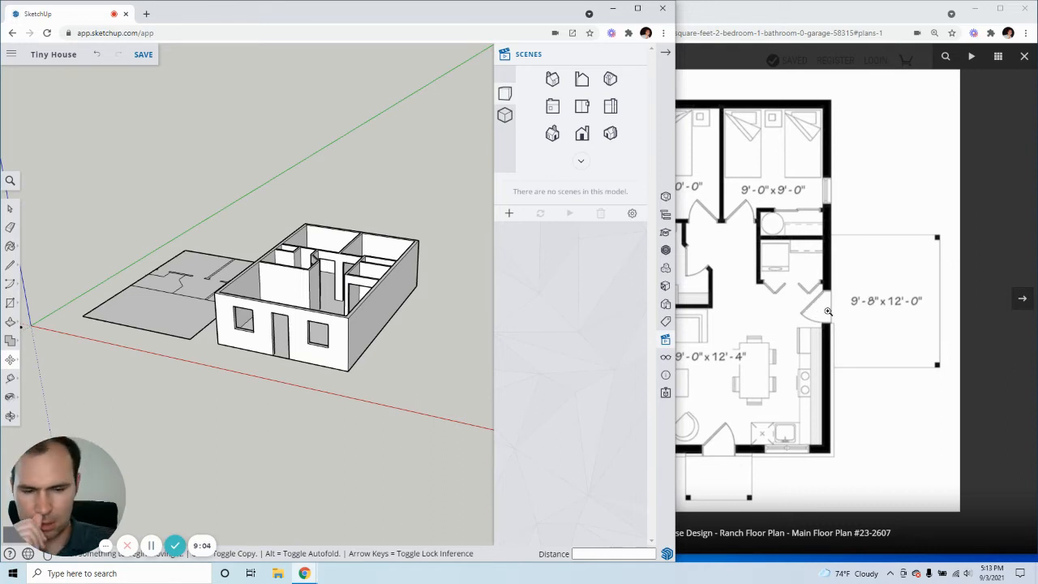
{"action": "middle_click_drag", "start_coordinate": [365, 303], "coordinate": [371, 334]}
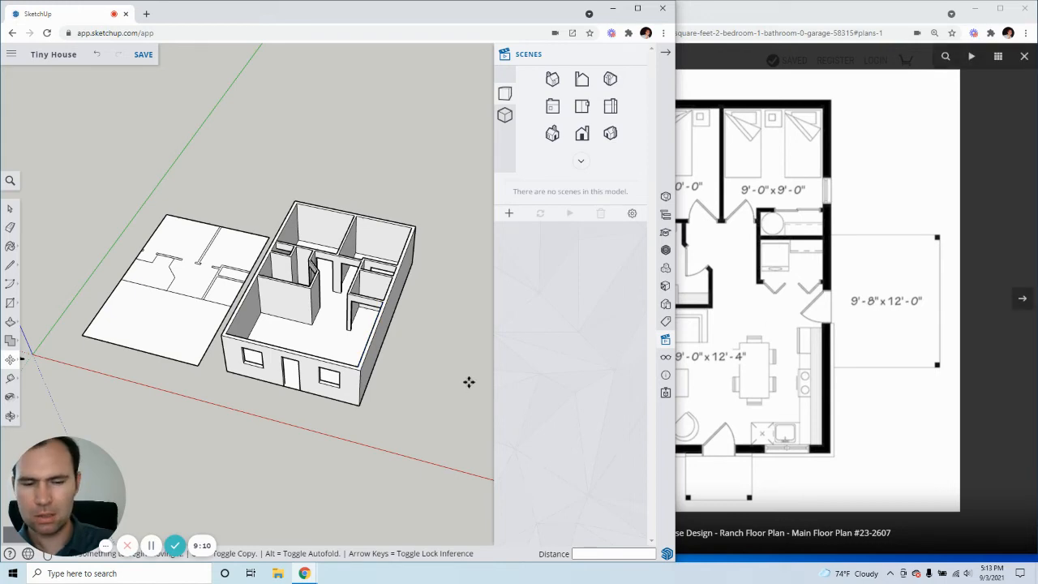
Step: Copy the vertical edge at the closet partition's corner 6" along the side wall towards the front of the house
{"action": "middle_click_drag", "start_coordinate": [334, 349], "coordinate": [495, 338]}
{"action": "scroll", "coordinate": [359, 284], "scroll_direction": "up", "scroll_amount": 10}
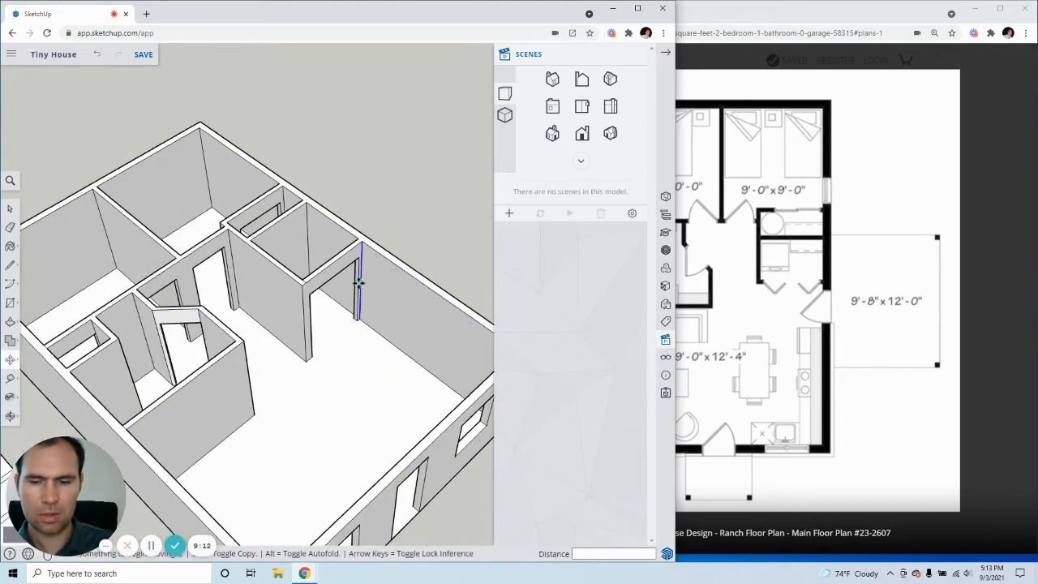
{"action": "left_click", "coordinate": [10, 208]}
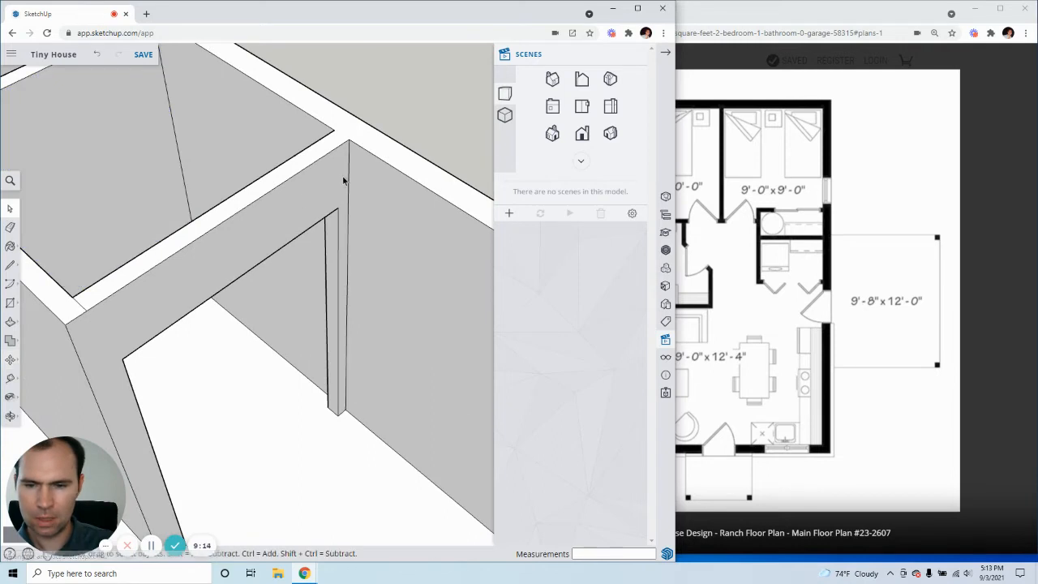
{"action": "left_click", "coordinate": [349, 176]}
{"action": "key", "text": "m"}
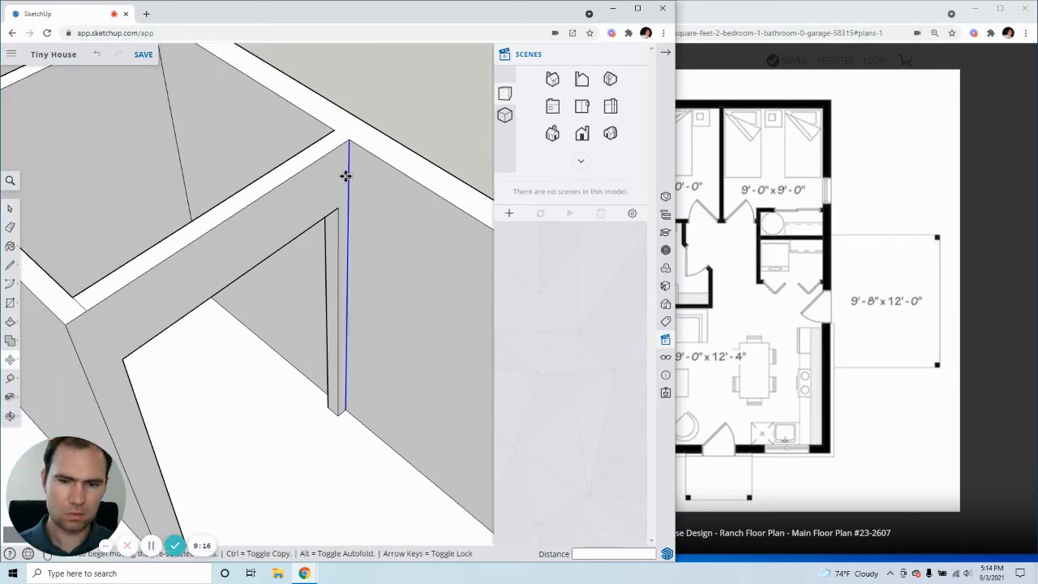
{"action": "key", "text": "ctrl"}
{"action": "left_click", "coordinate": [348, 176]}
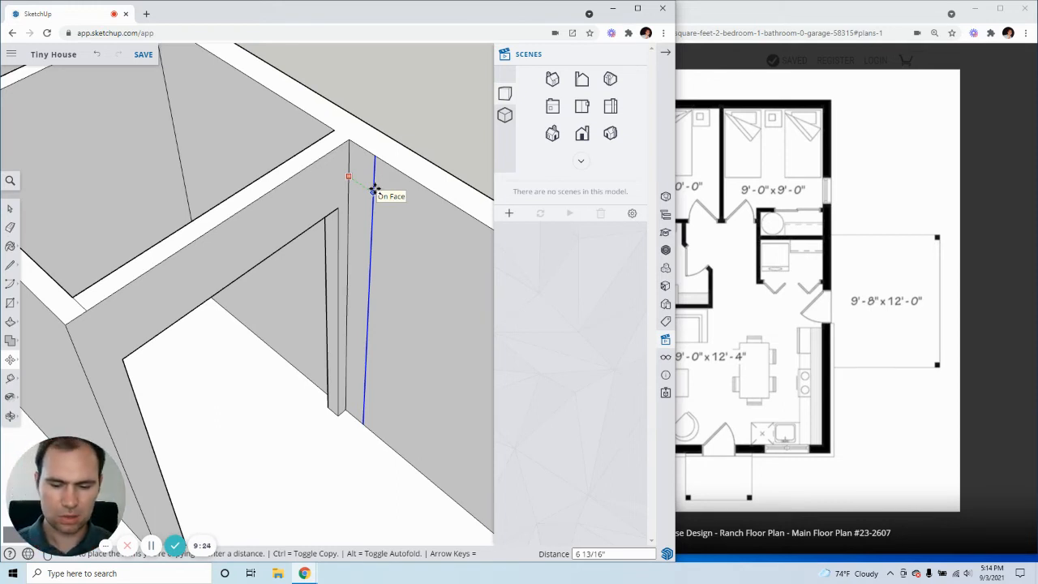
{"action": "type", "text": "6"}
{"action": "key", "text": "Return"}
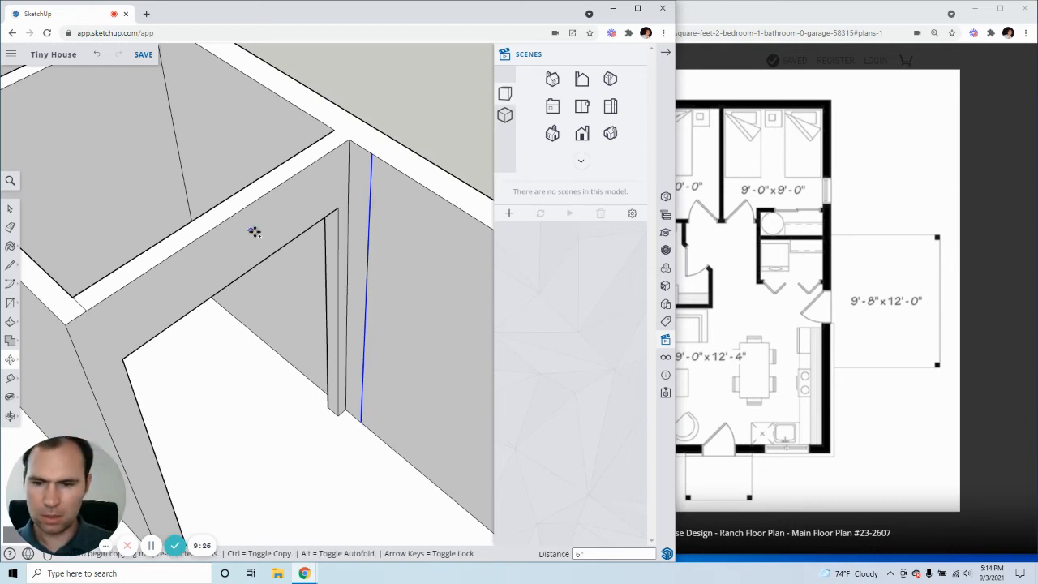
Step: Copy the offset vertical edge another 32" along the side wall to mark the side door's width
{"action": "key", "text": "ctrl"}
{"action": "scroll", "coordinate": [240, 219], "scroll_direction": "down", "scroll_amount": 5}
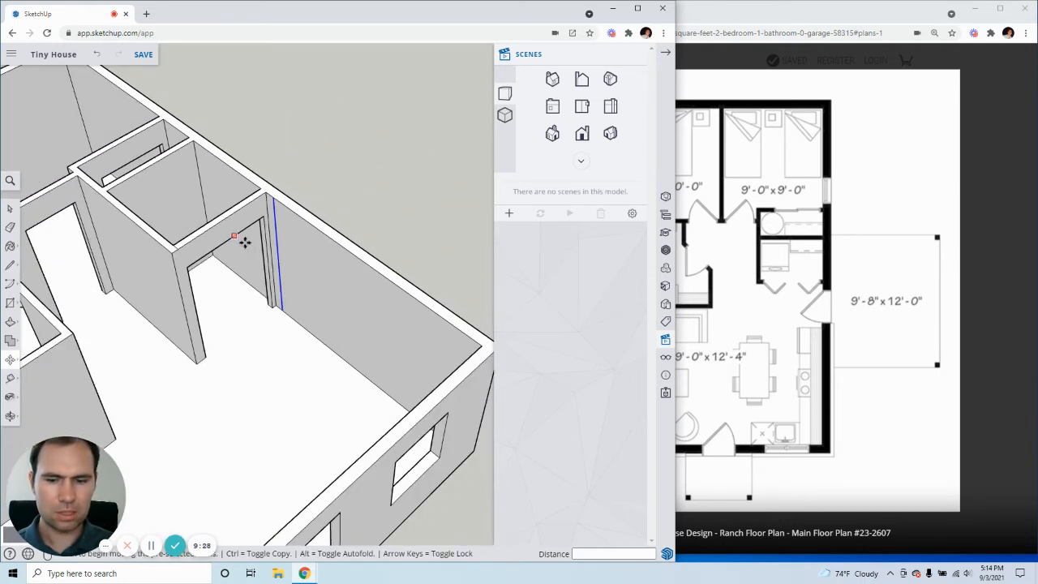
{"action": "scroll", "coordinate": [357, 279], "scroll_direction": "up", "scroll_amount": 5}
{"action": "key", "text": "ctrl"}
{"action": "scroll", "coordinate": [208, 225], "scroll_direction": "up", "scroll_amount": 1}
{"action": "left_click", "coordinate": [205, 225]}
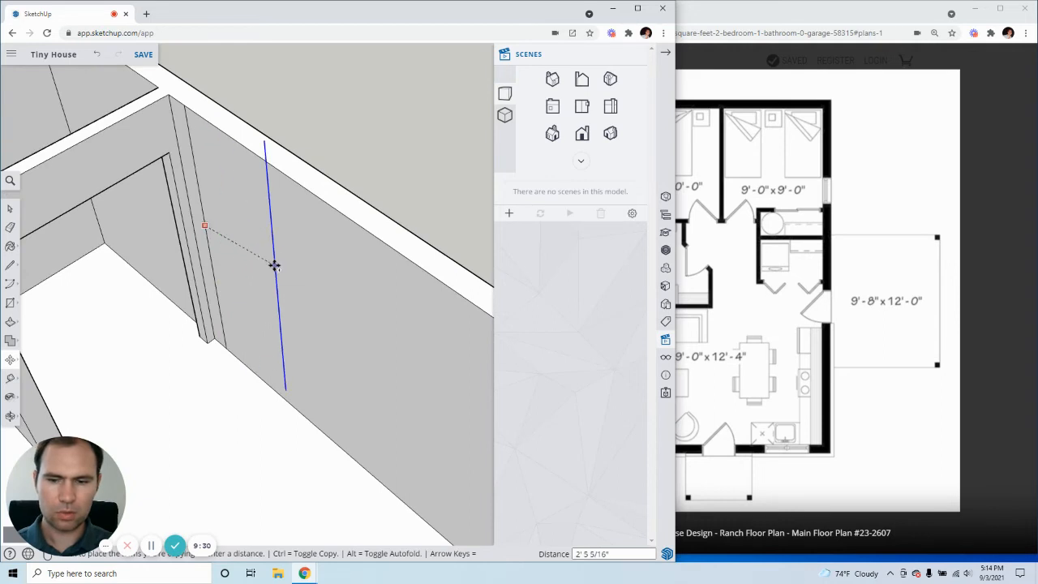
{"action": "type", "text": "32"}
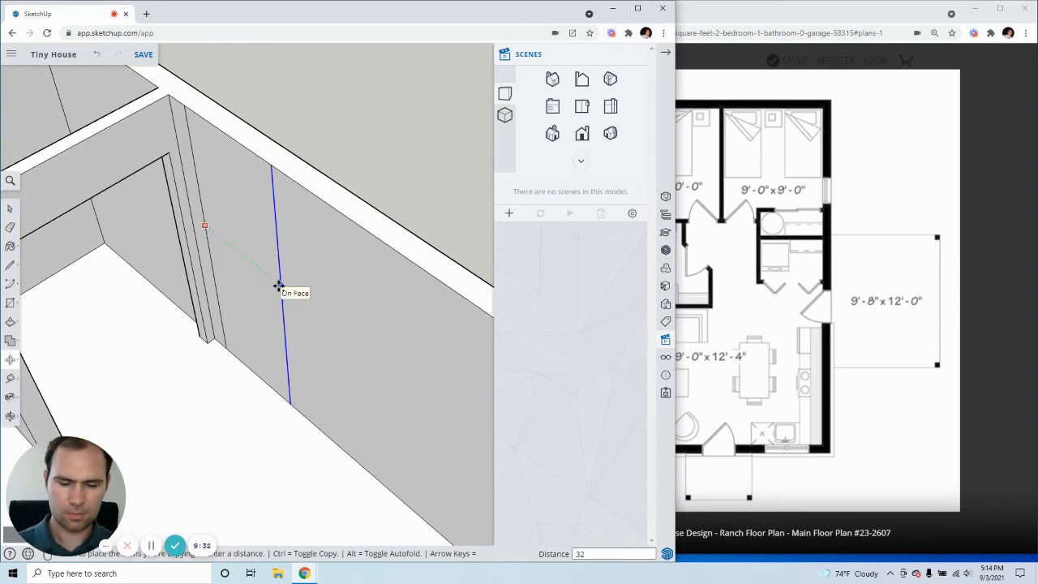
{"action": "key", "text": "Return"}
Step: Copy the floor edge between the two vertical door lines straight up the wall to mark the side door's top
{"action": "middle_click_drag", "start_coordinate": [278, 286], "coordinate": [330, 274]}
{"action": "scroll", "coordinate": [154, 290], "scroll_direction": "down", "scroll_amount": 4}
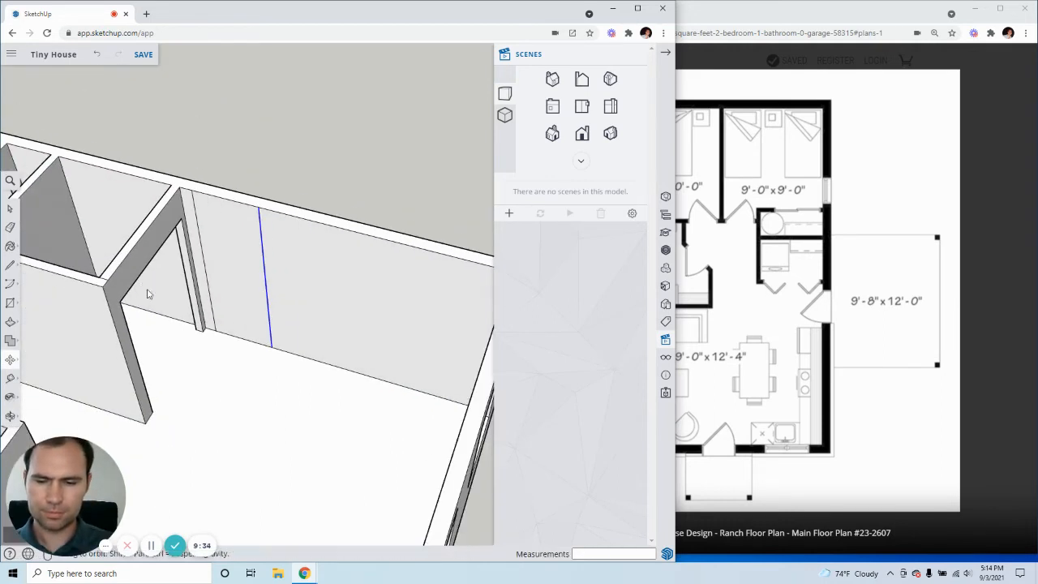
{"action": "middle_click_drag", "start_coordinate": [149, 295], "coordinate": [205, 326]}
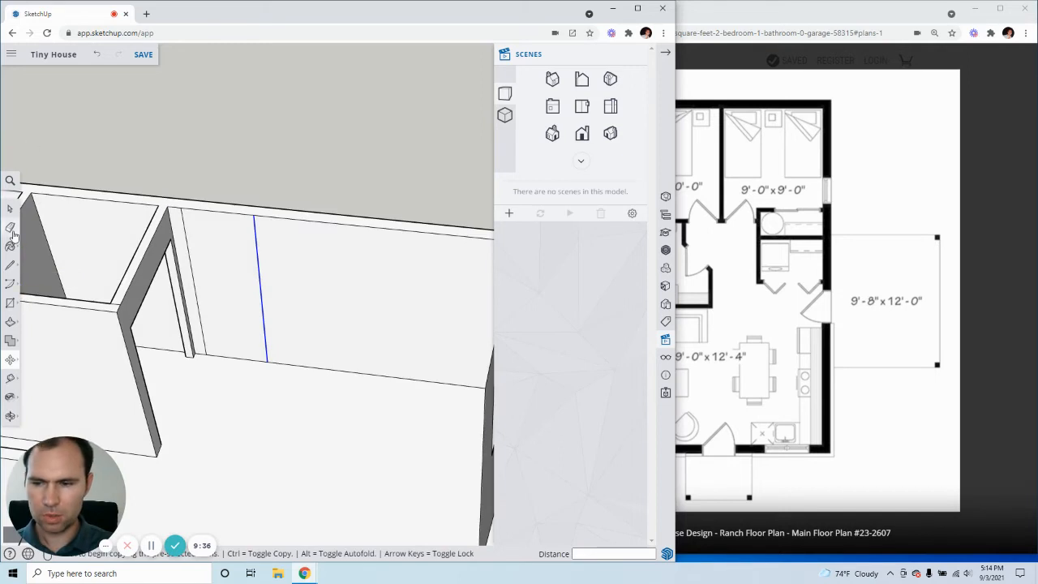
{"action": "left_click", "coordinate": [10, 208]}
{"action": "left_click", "coordinate": [236, 356]}
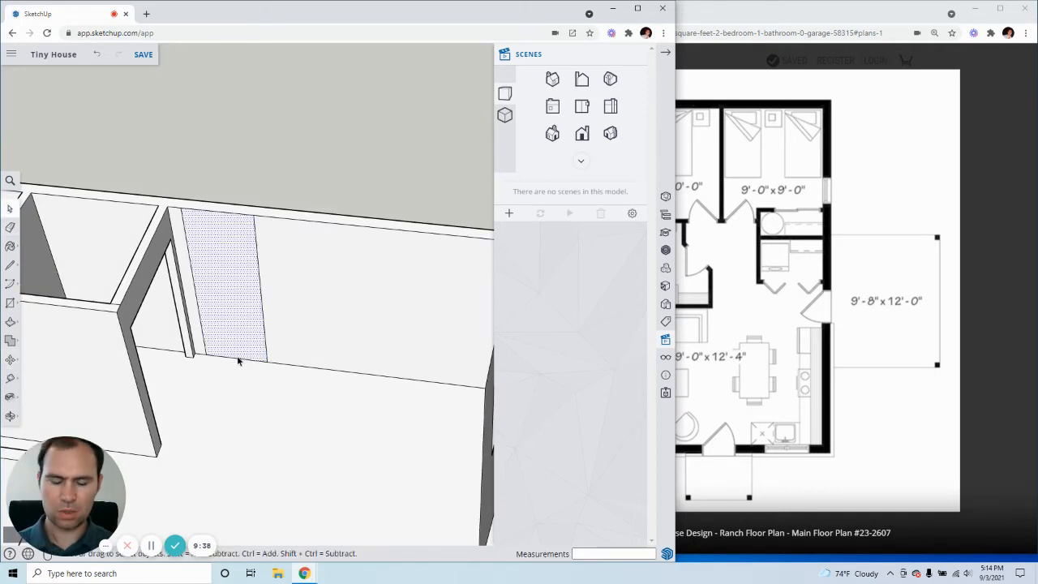
{"action": "left_click", "coordinate": [238, 359]}
{"action": "key", "text": "m"}
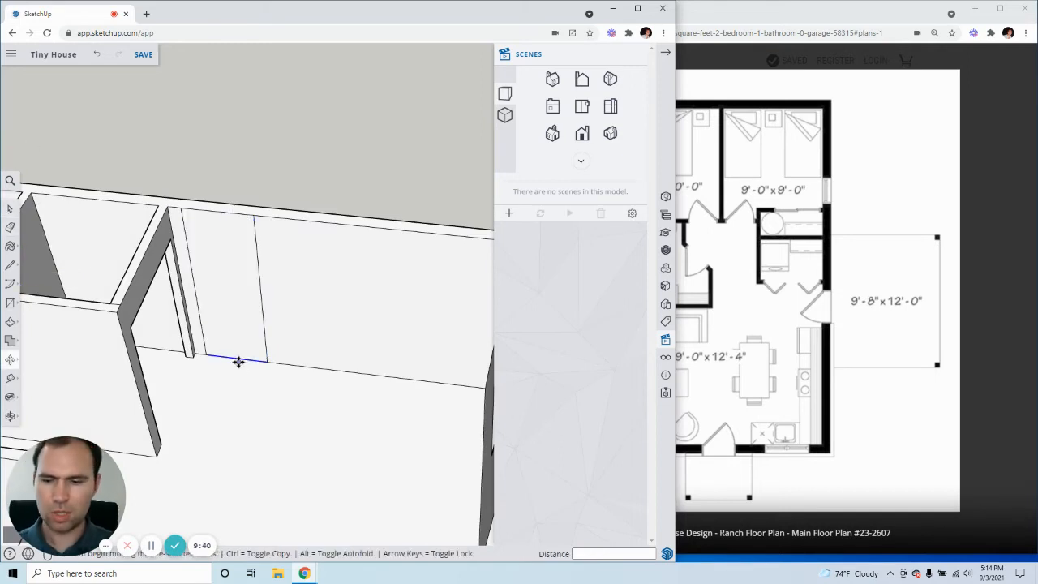
{"action": "key", "text": "ctrl"}
{"action": "left_click", "coordinate": [236, 358]}
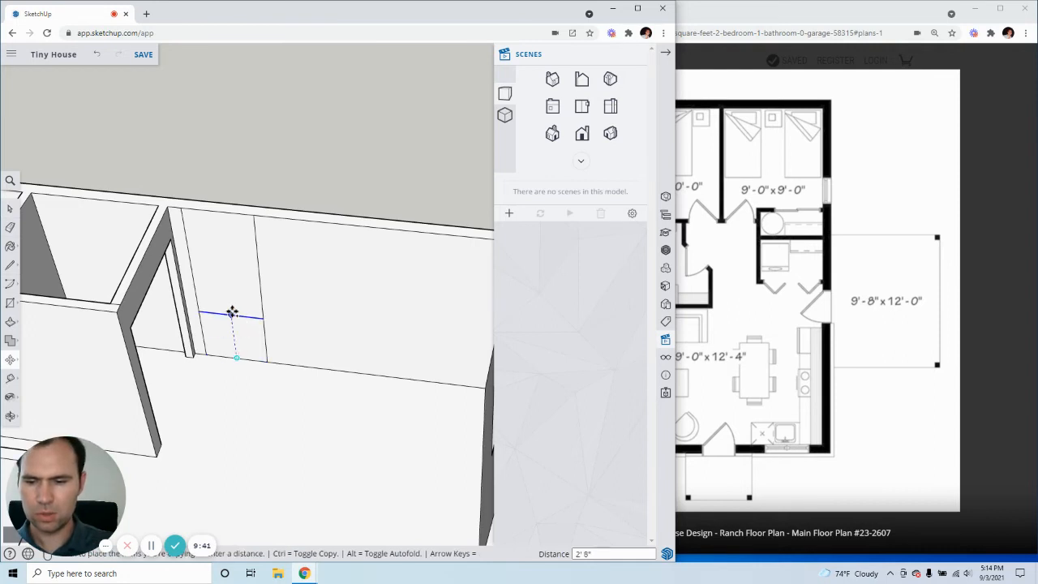
{"action": "left_click", "coordinate": [221, 239]}
{"action": "key", "text": "space"}
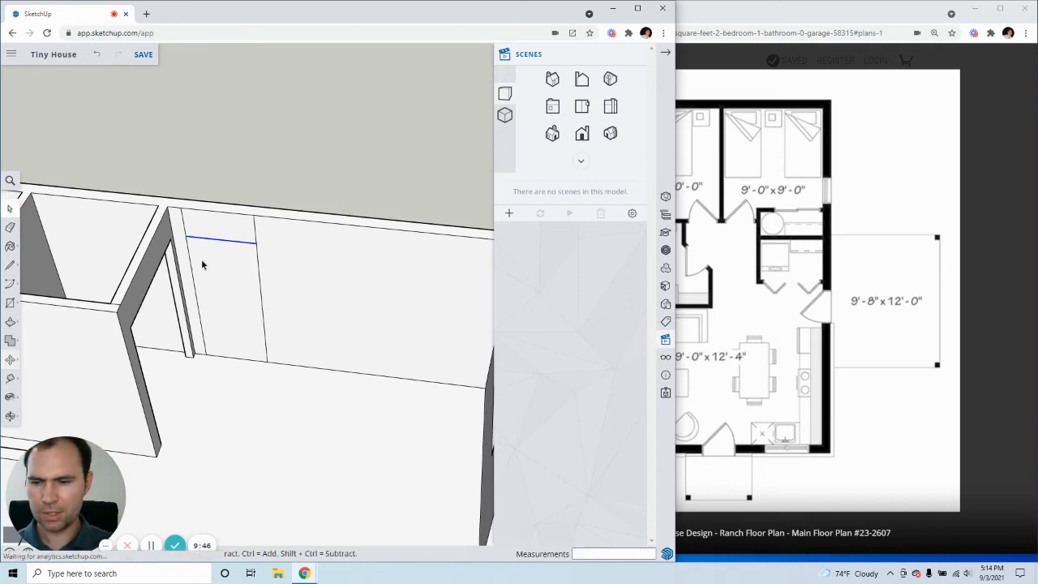
Step: Cut the side door opening by pushing its outlined face through the exterior wall
{"action": "left_click", "coordinate": [252, 301]}
{"action": "key", "text": "p"}
{"action": "left_click", "coordinate": [243, 305]}
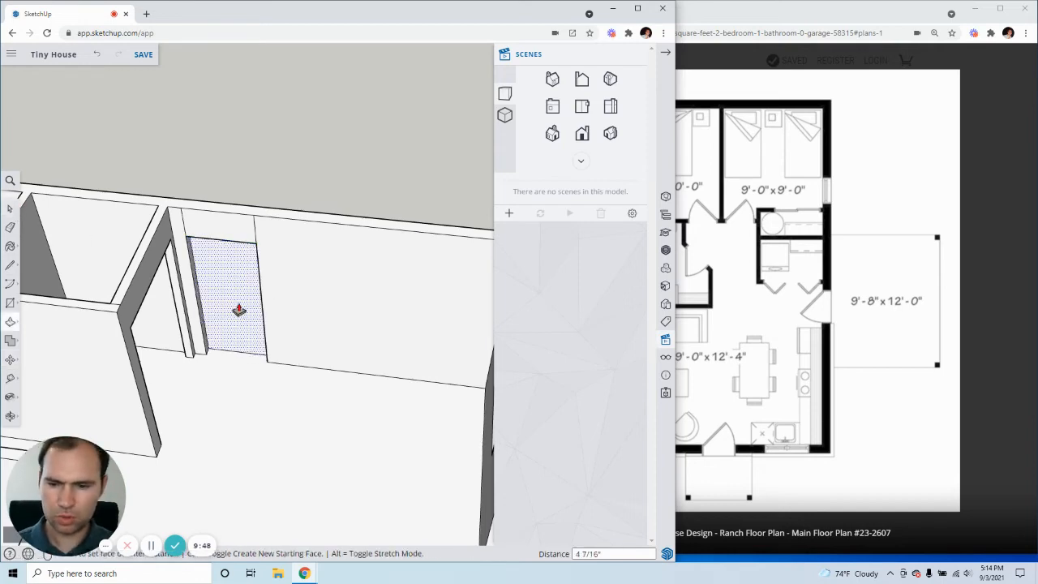
{"action": "left_click", "coordinate": [240, 269]}
Step: Delete the leftover vertical edges above the side door opening
{"action": "middle_click_drag", "start_coordinate": [270, 313], "coordinate": [290, 264]}
{"action": "key", "text": "space"}
{"action": "scroll", "coordinate": [211, 256], "scroll_direction": "up", "scroll_amount": 3}
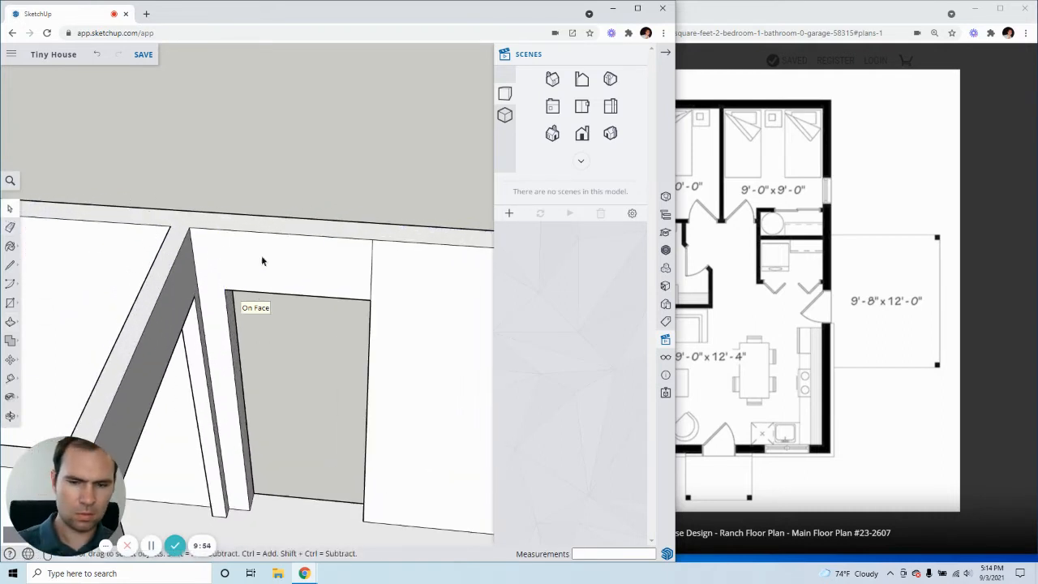
{"action": "scroll", "coordinate": [285, 301], "scroll_direction": "down", "scroll_amount": 5}
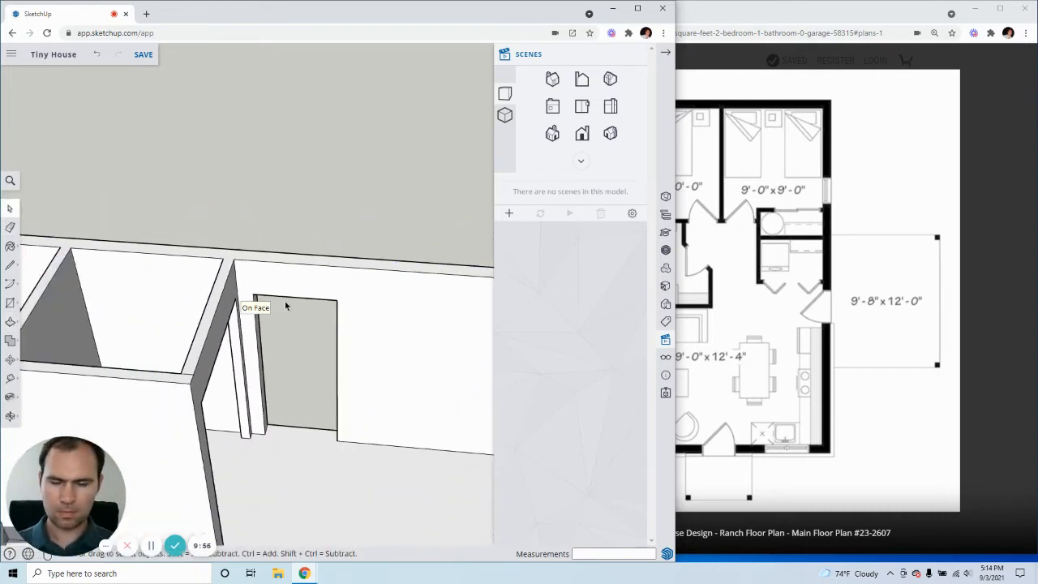
Step: Following the floor plan, copy the floor edge of the living room's side wall opposite the side door 4' upward for the window sill line
{"action": "middle_click_drag", "start_coordinate": [275, 327], "coordinate": [22, 308]}
{"action": "middle_click_drag", "start_coordinate": [389, 349], "coordinate": [163, 199]}
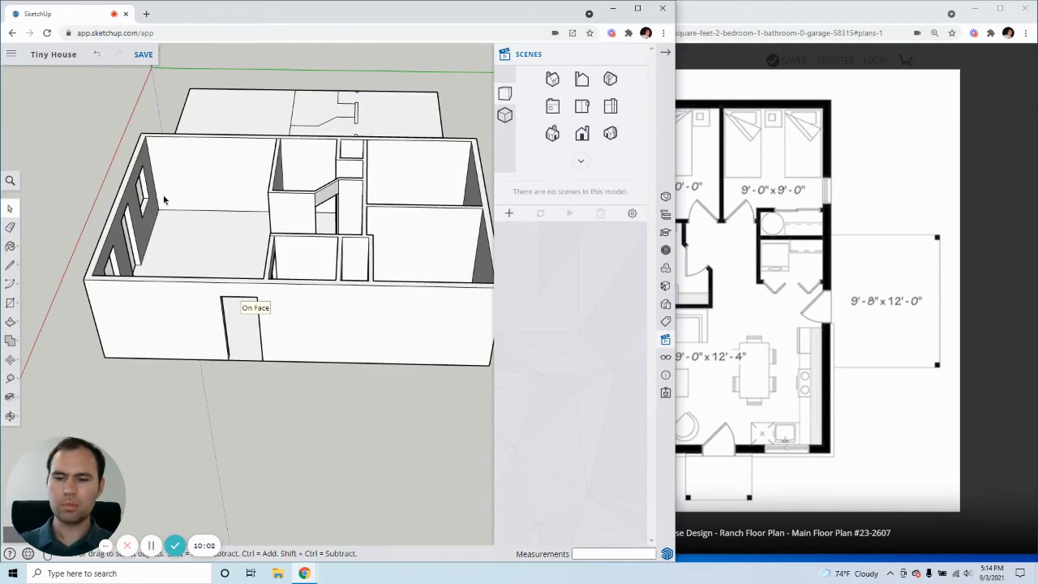
{"action": "scroll", "coordinate": [142, 213], "scroll_direction": "up", "scroll_amount": 5}
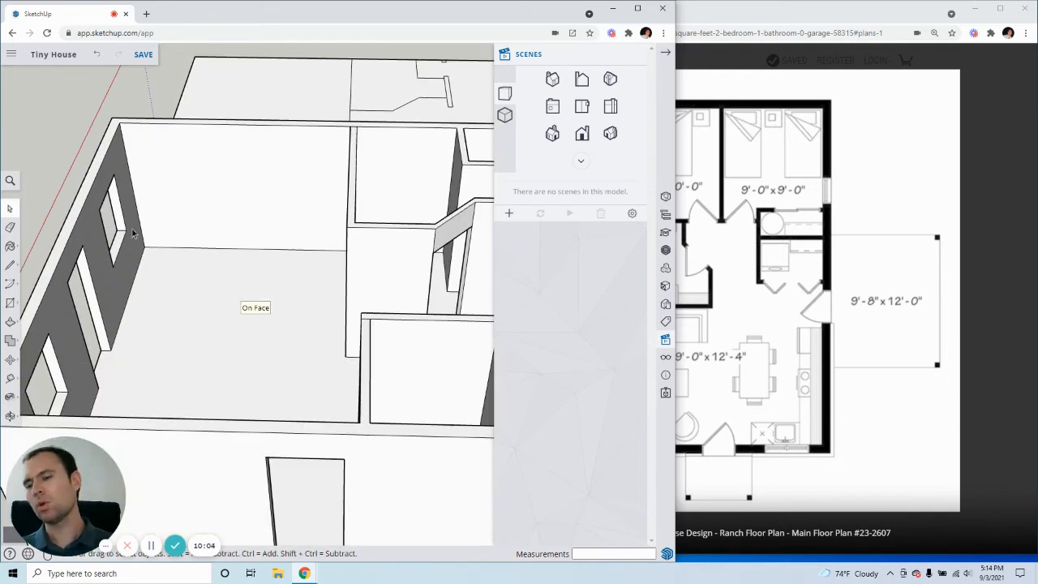
{"action": "mouse_move", "coordinate": [156, 285]}
{"action": "middle_mouse_down"}
{"action": "mouse_move", "coordinate": [174, 245]}
{"action": "mouse_move", "coordinate": [329, 275]}
{"action": "middle_mouse_up"}
{"action": "left_click", "coordinate": [702, 6]}
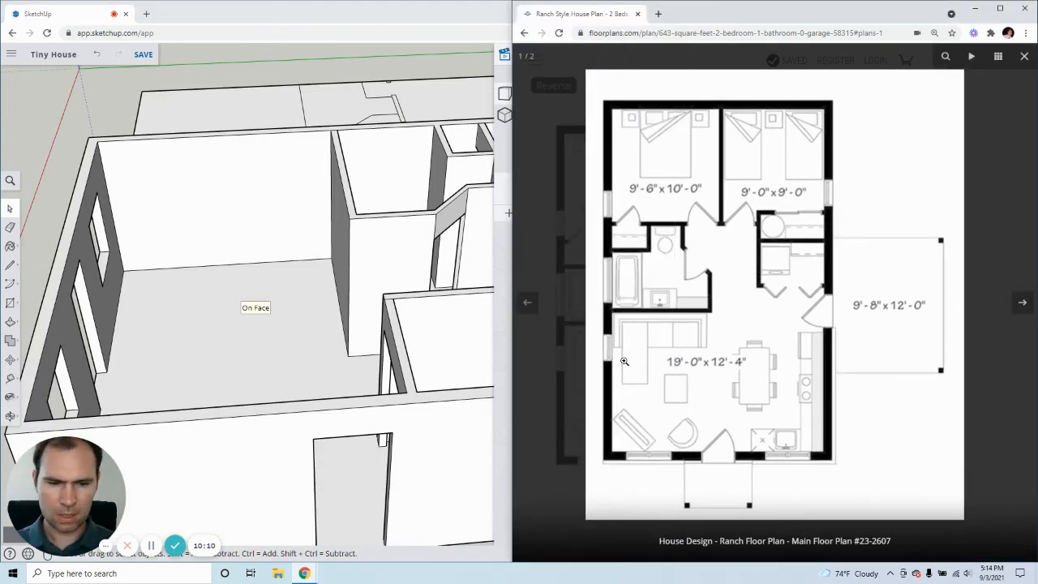
{"action": "left_click", "coordinate": [10, 209]}
{"action": "left_click", "coordinate": [237, 266]}
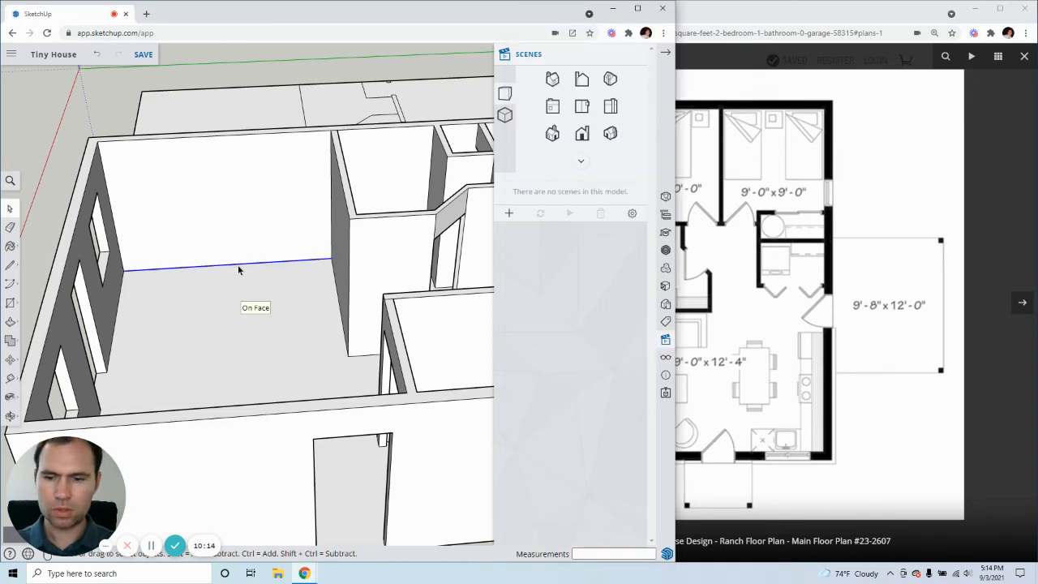
{"action": "key", "text": "m"}
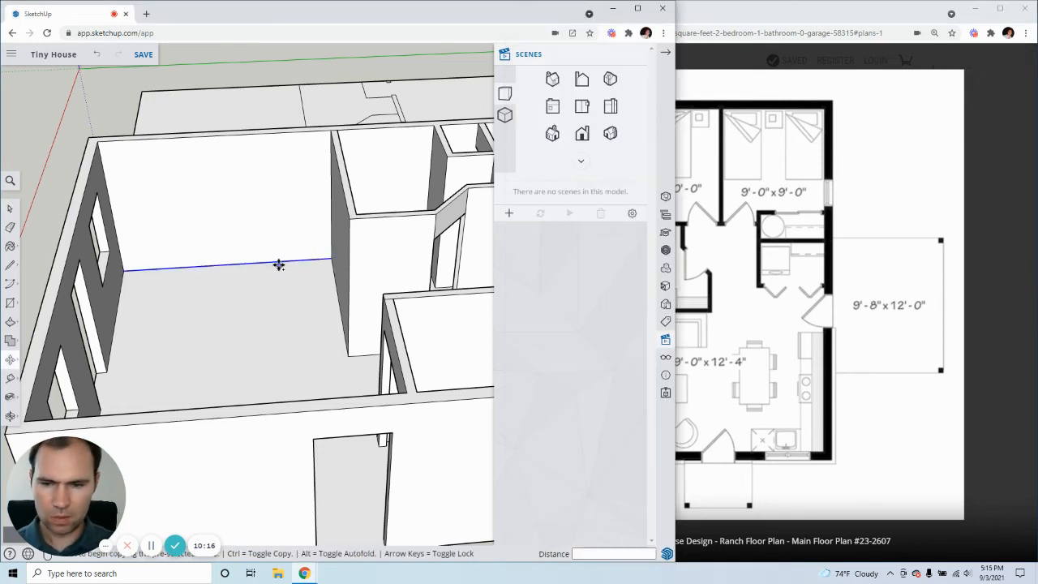
{"action": "left_click", "coordinate": [278, 265]}
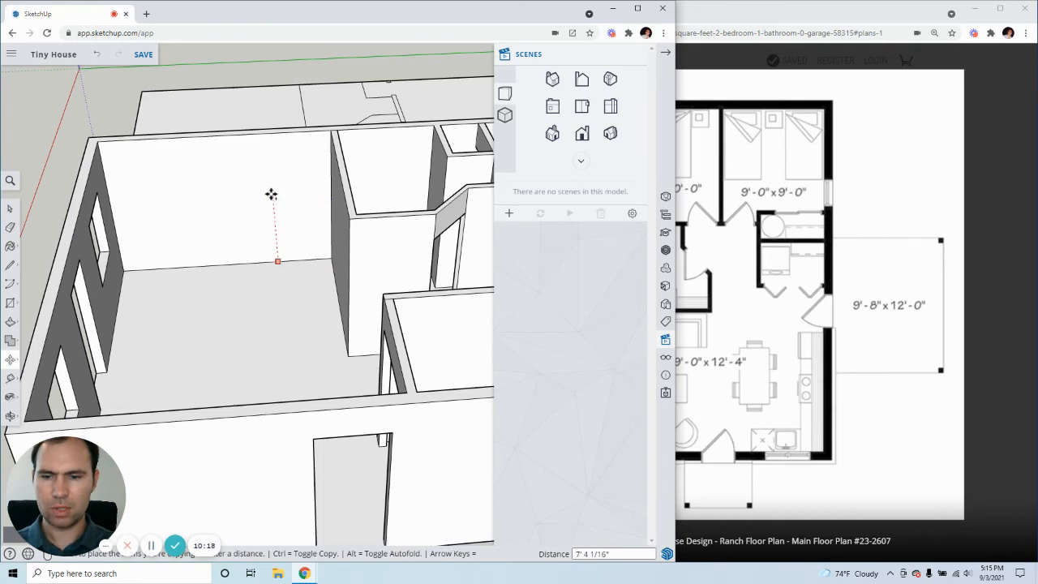
{"action": "middle_click_drag", "start_coordinate": [271, 195], "coordinate": [222, 220]}
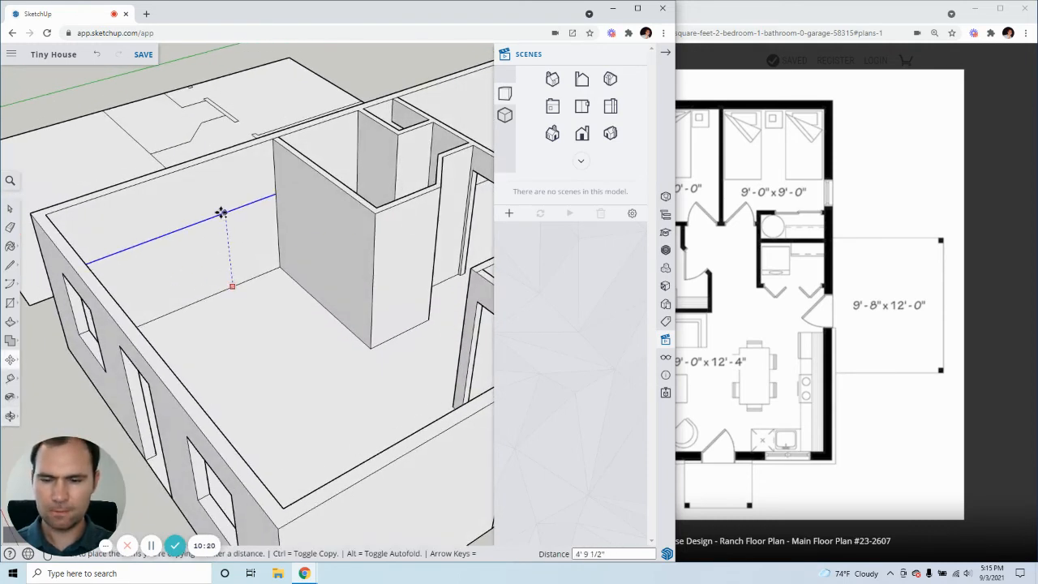
{"action": "scroll", "coordinate": [220, 213], "scroll_direction": "up", "scroll_amount": 4}
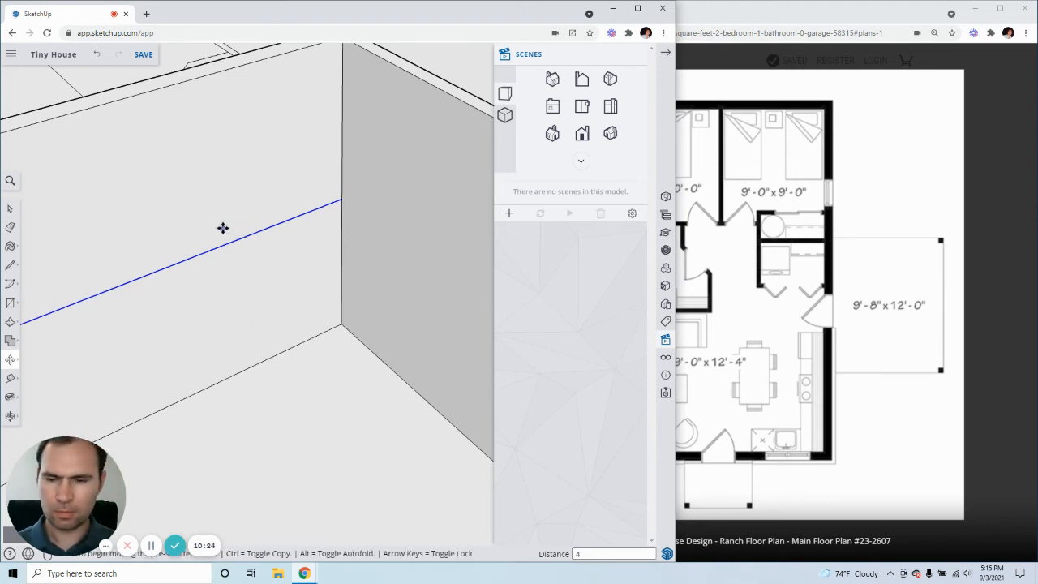
{"action": "key", "text": "Escape"}
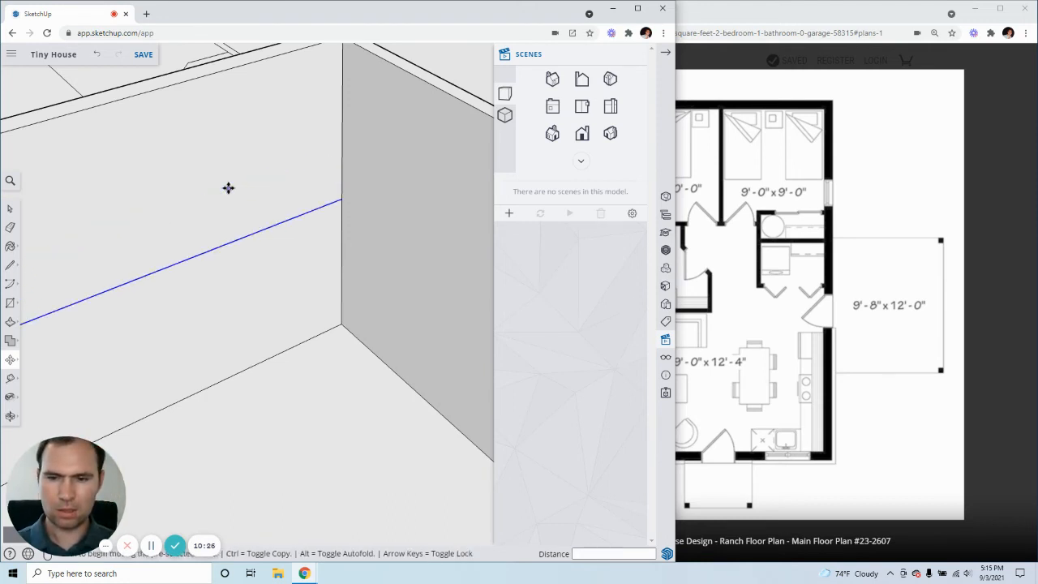
Step: Copy the 4' sill line further up the living room's side wall to mark the window's top
{"action": "left_click", "coordinate": [245, 233]}
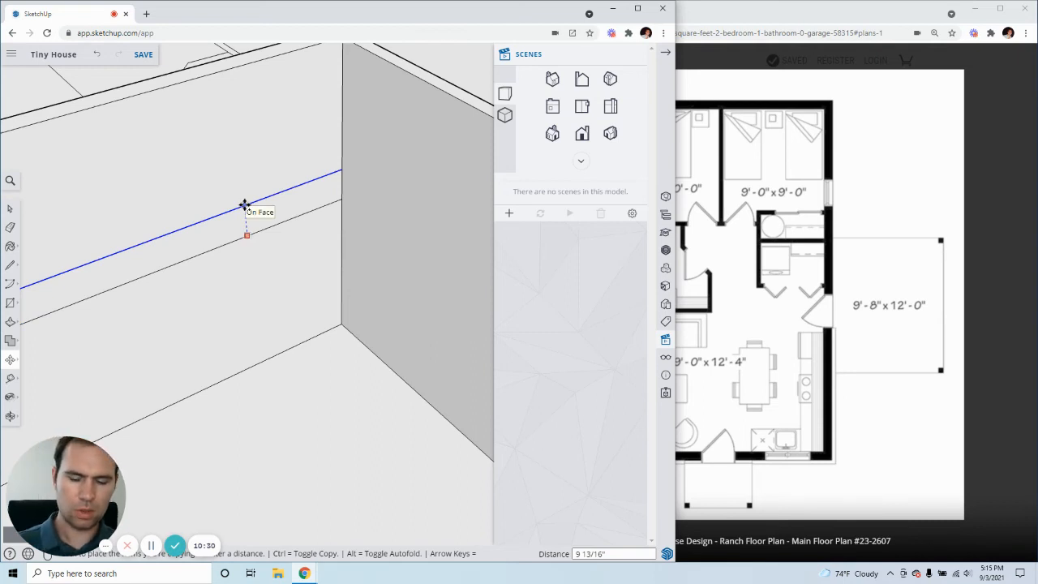
{"action": "left_click", "coordinate": [243, 203]}
{"action": "key", "text": "space"}
{"action": "scroll", "coordinate": [320, 232], "scroll_direction": "down", "scroll_amount": 3}
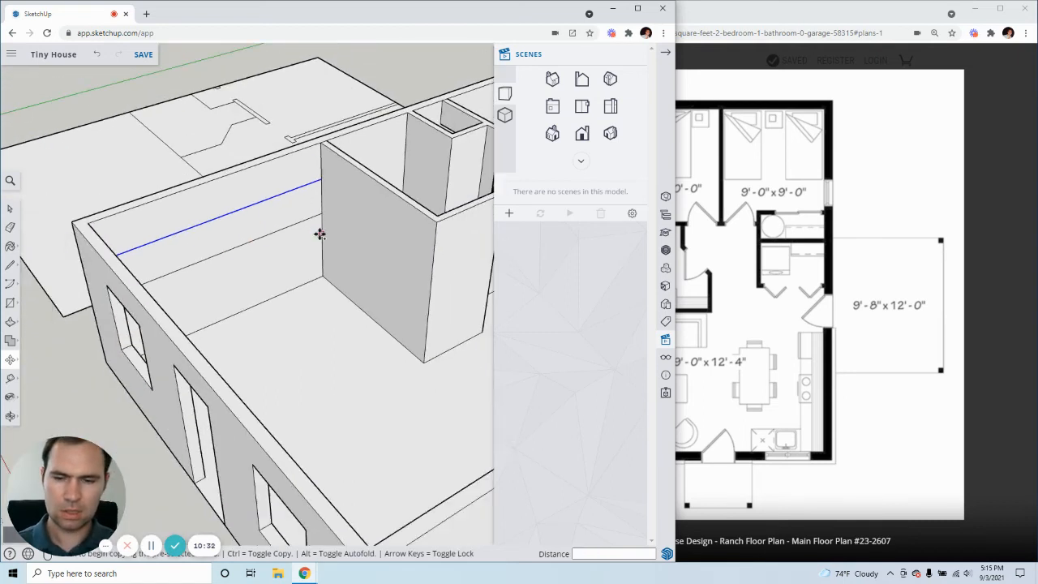
Step: Following the floor plan, copy the corner edge between the two window lines 2' along the living room wall, and copy it another 2'
{"action": "left_click", "coordinate": [728, 130]}
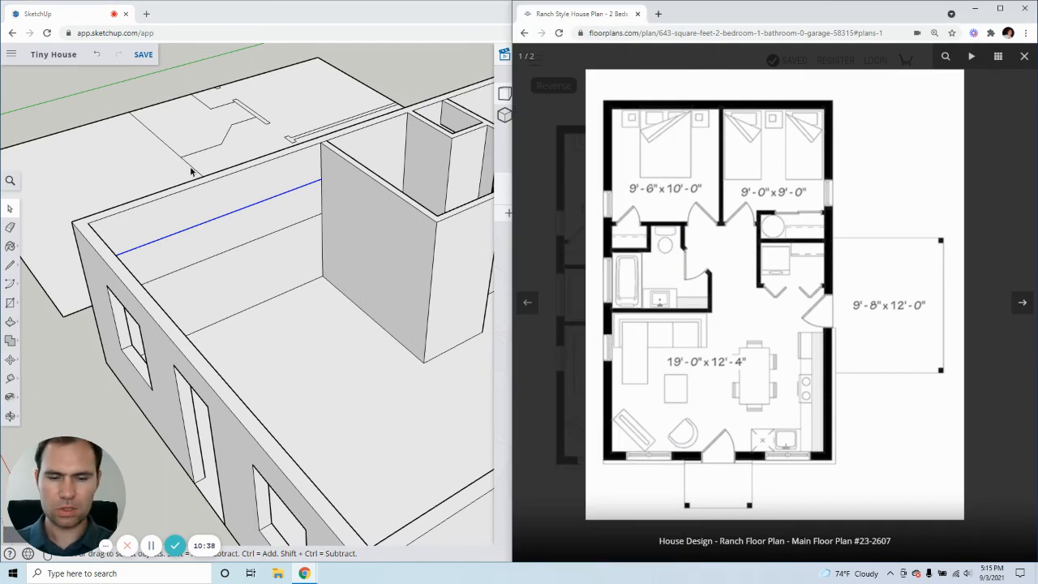
{"action": "left_click", "coordinate": [324, 193]}
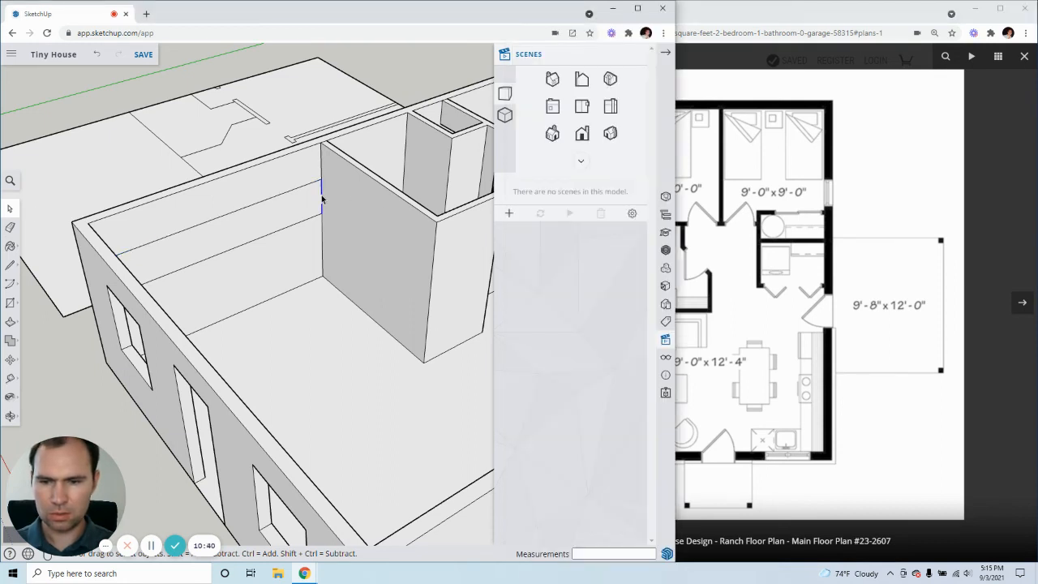
{"action": "key", "text": "m"}
{"action": "left_click", "coordinate": [321, 195]}
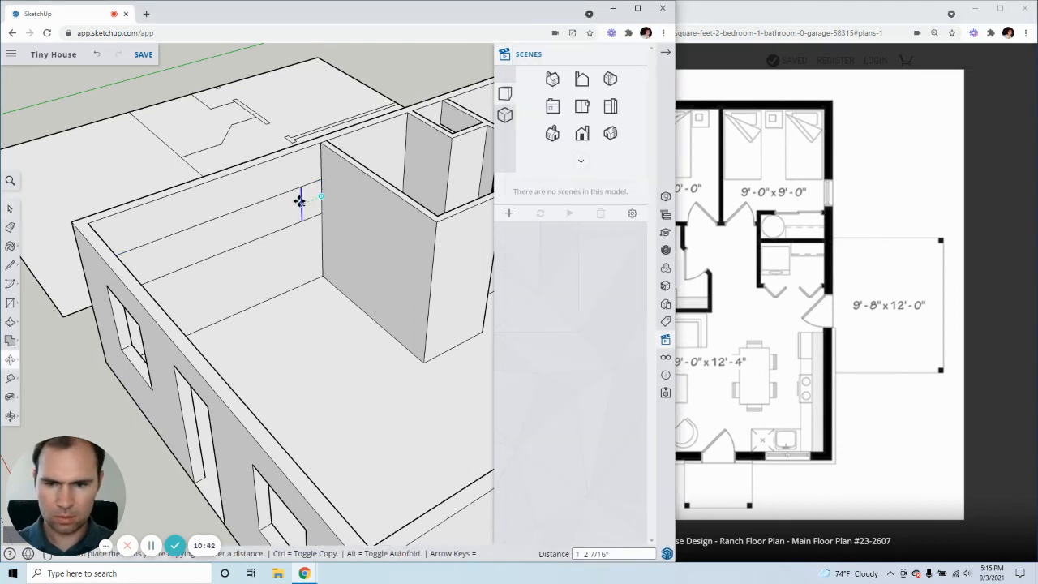
{"action": "type", "text": "2'"}
{"action": "key", "text": "Return"}
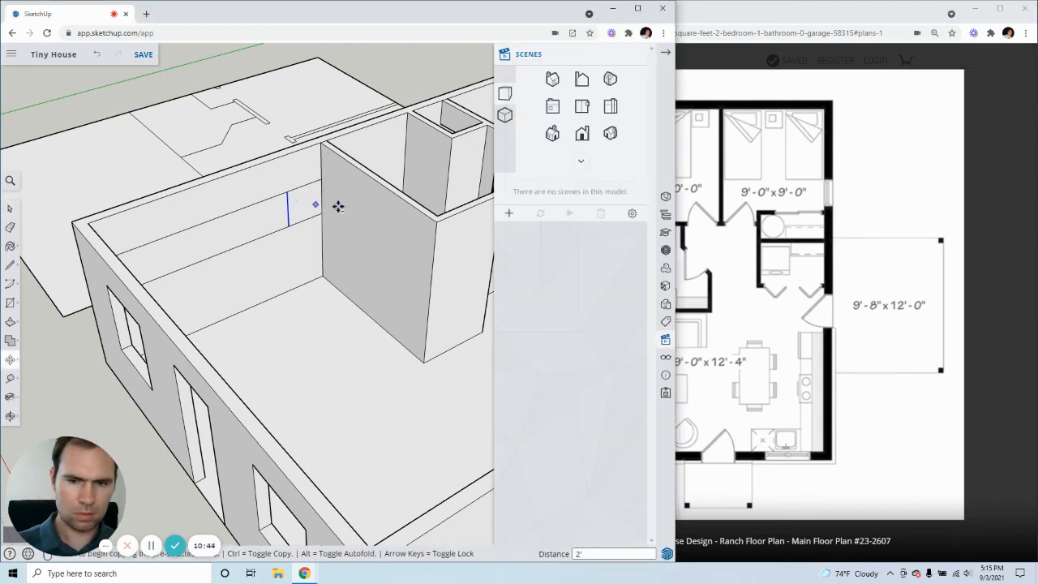
{"action": "left_click", "coordinate": [286, 213]}
{"action": "left_click", "coordinate": [254, 219]}
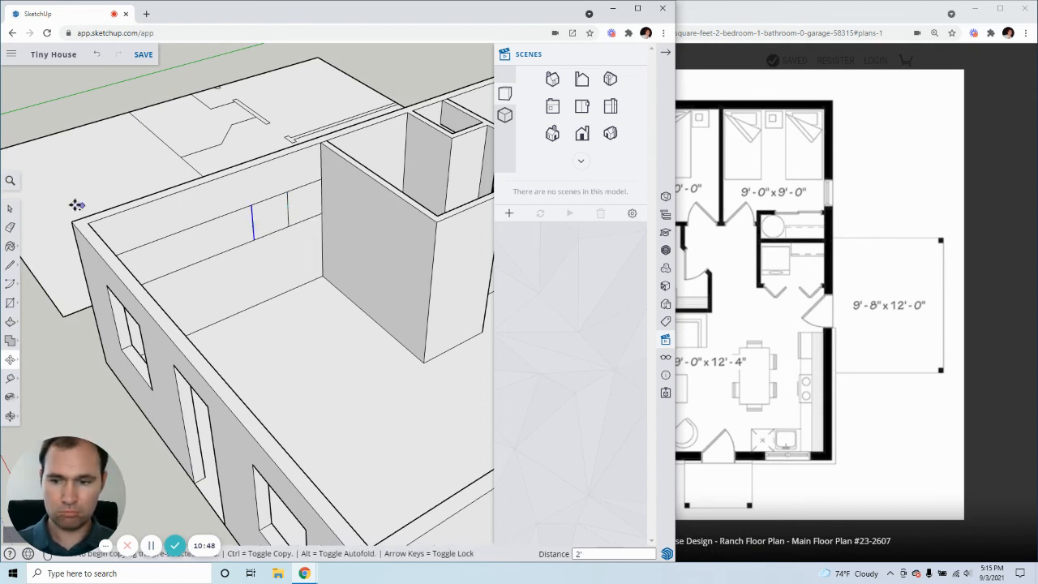
Step: Delete the leftover sill and top line segments on both sides of the living room window outline
{"action": "left_click", "coordinate": [10, 209]}
{"action": "scroll", "coordinate": [285, 215], "scroll_direction": "up", "scroll_amount": 3}
{"action": "left_click", "coordinate": [195, 285]}
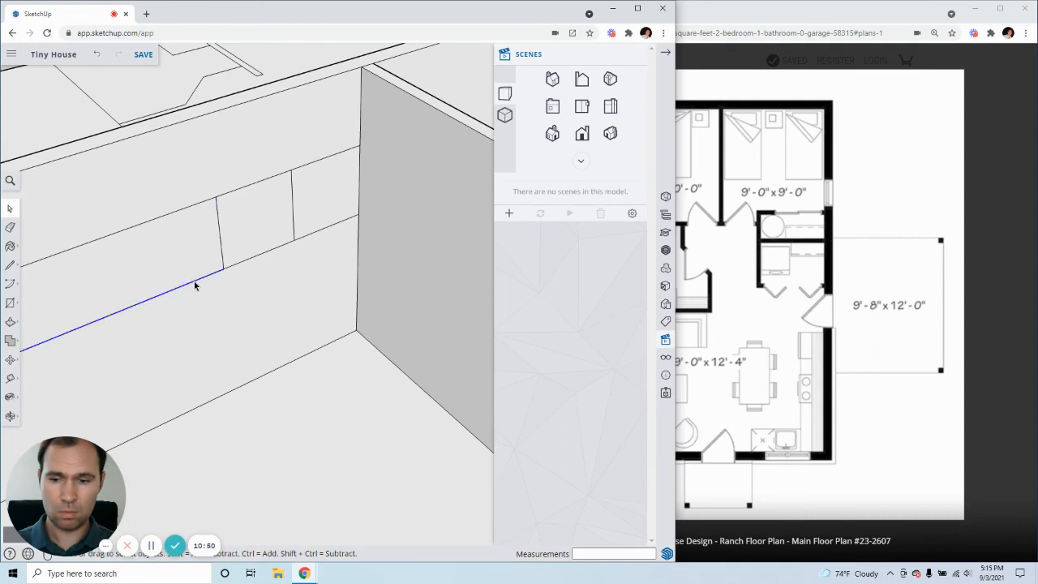
{"action": "key", "text": "Delete"}
{"action": "left_click", "coordinate": [177, 213]}
{"action": "key", "text": "Delete"}
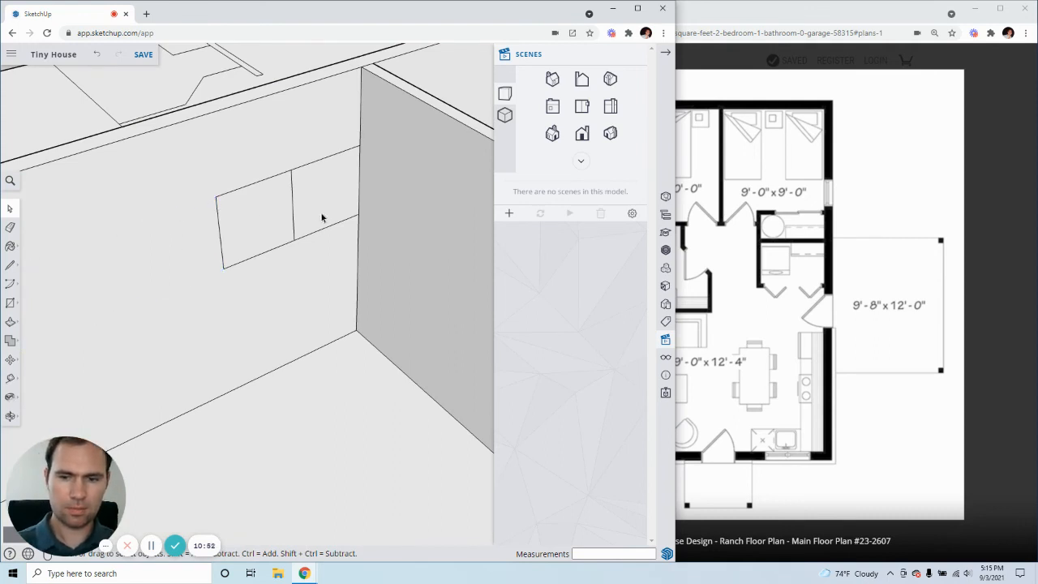
{"action": "key", "text": "Delete"}
{"action": "key", "text": "Delete"}
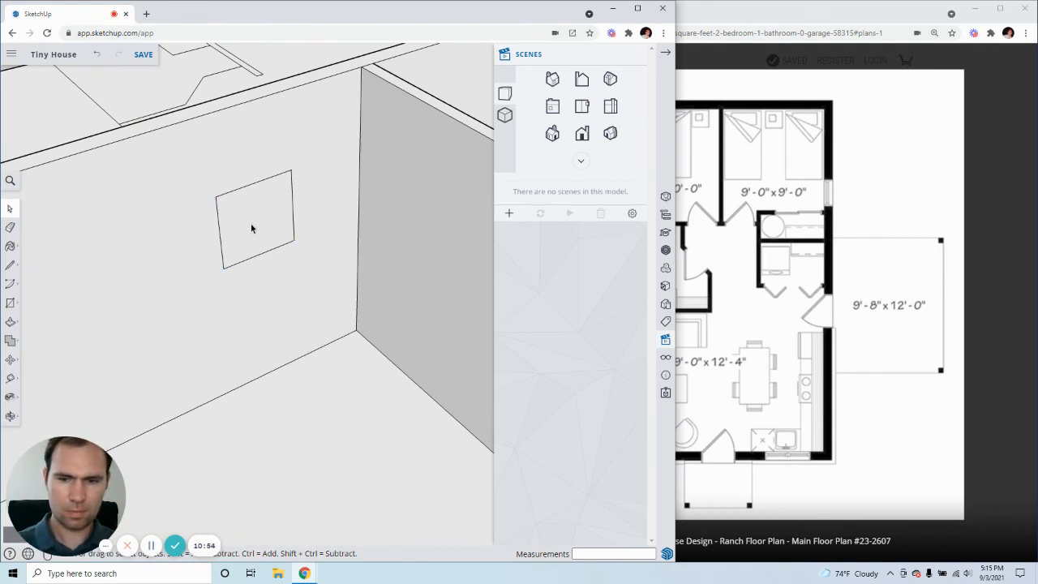
Step: Cut the living room window opening by pushing its outlined face 6" through the exterior wall
{"action": "left_click", "coordinate": [252, 224]}
{"action": "key", "text": "p"}
{"action": "left_click", "coordinate": [245, 220]}
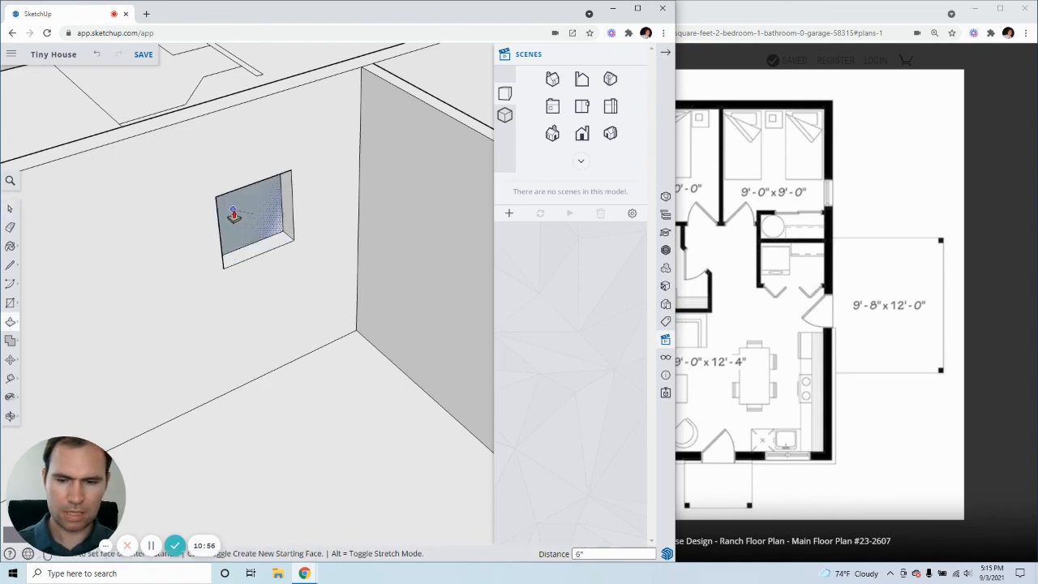
{"action": "left_click", "coordinate": [233, 214]}
Step: Examine the house's door and window openings from several angles and compare them with the floor plan
{"action": "middle_click_drag", "start_coordinate": [212, 221], "coordinate": [82, 226]}
{"action": "scroll", "coordinate": [195, 243], "scroll_direction": "down", "scroll_amount": 3}
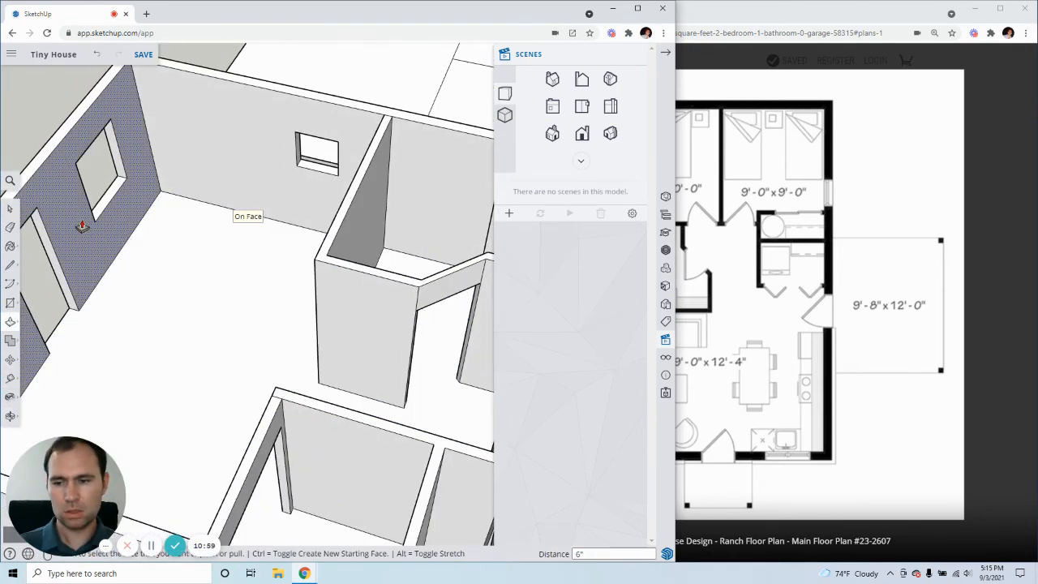
{"action": "left_click", "coordinate": [11, 209]}
{"action": "scroll", "coordinate": [187, 256], "scroll_direction": "down", "scroll_amount": 3}
{"action": "middle_click_drag", "start_coordinate": [186, 256], "coordinate": [134, 148]}
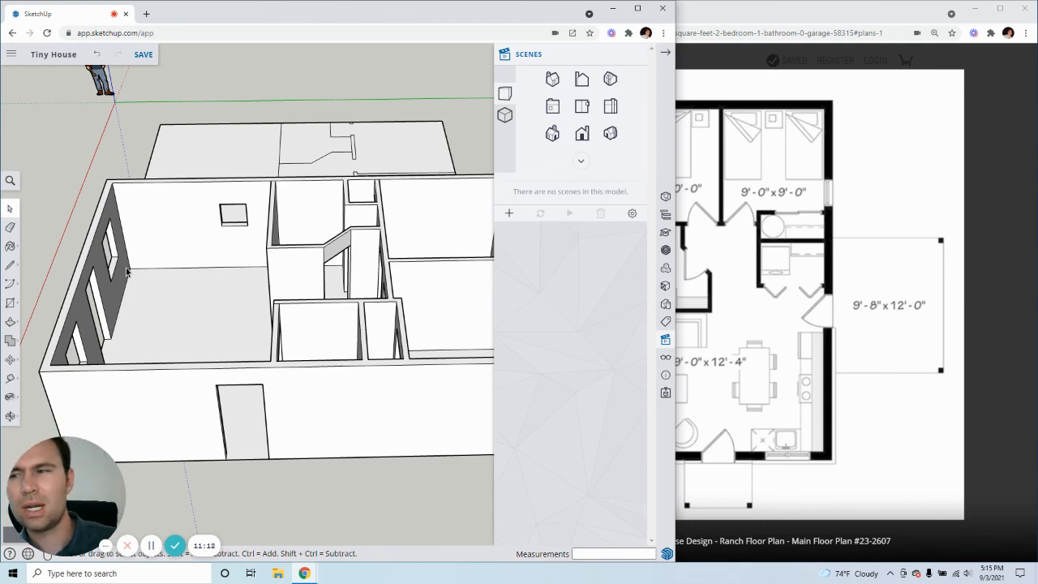
{"action": "scroll", "coordinate": [130, 271], "scroll_direction": "up", "scroll_amount": 3}
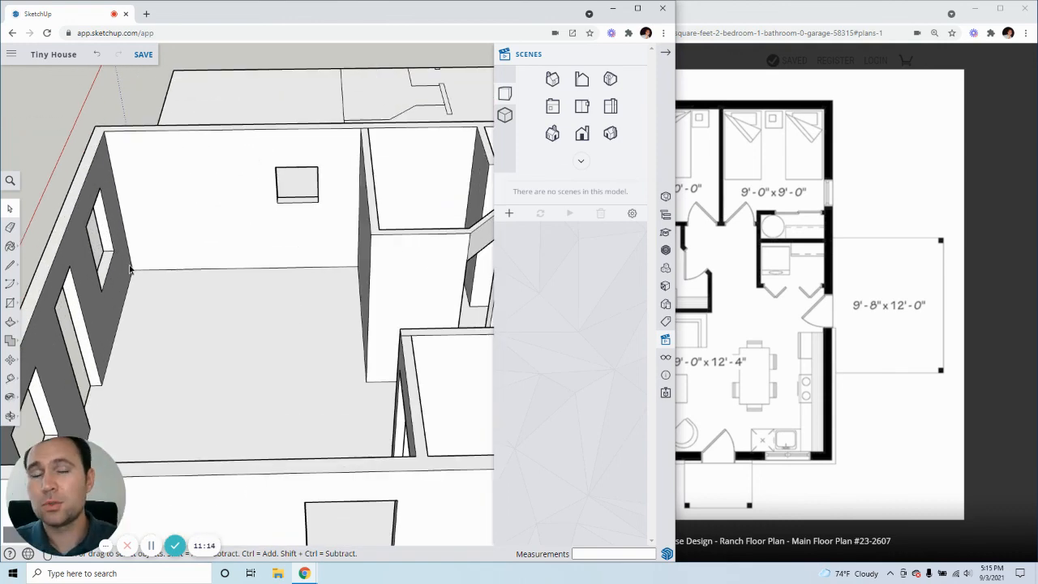
{"action": "scroll", "coordinate": [182, 256], "scroll_direction": "down", "scroll_amount": 5}
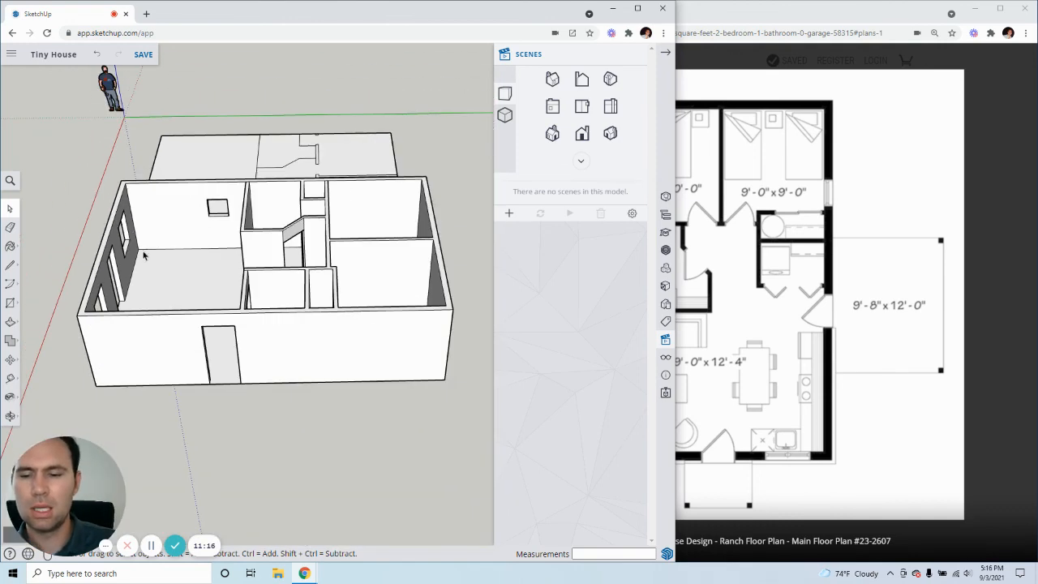
{"action": "mouse_move", "coordinate": [182, 256]}
{"action": "middle_mouse_down"}
{"action": "mouse_move", "coordinate": [203, 310]}
{"action": "mouse_move", "coordinate": [260, 332]}
{"action": "mouse_move", "coordinate": [327, 348]}
{"action": "mouse_move", "coordinate": [419, 339]}
{"action": "mouse_move", "coordinate": [246, 331]}
{"action": "mouse_move", "coordinate": [265, 319]}
{"action": "middle_mouse_up"}
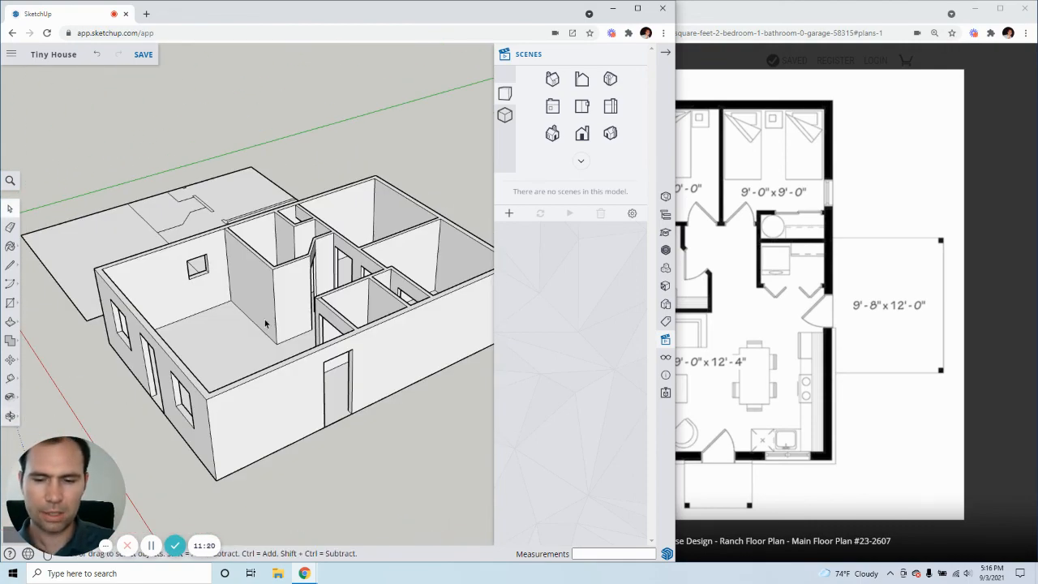
{"action": "left_click", "coordinate": [797, 15]}
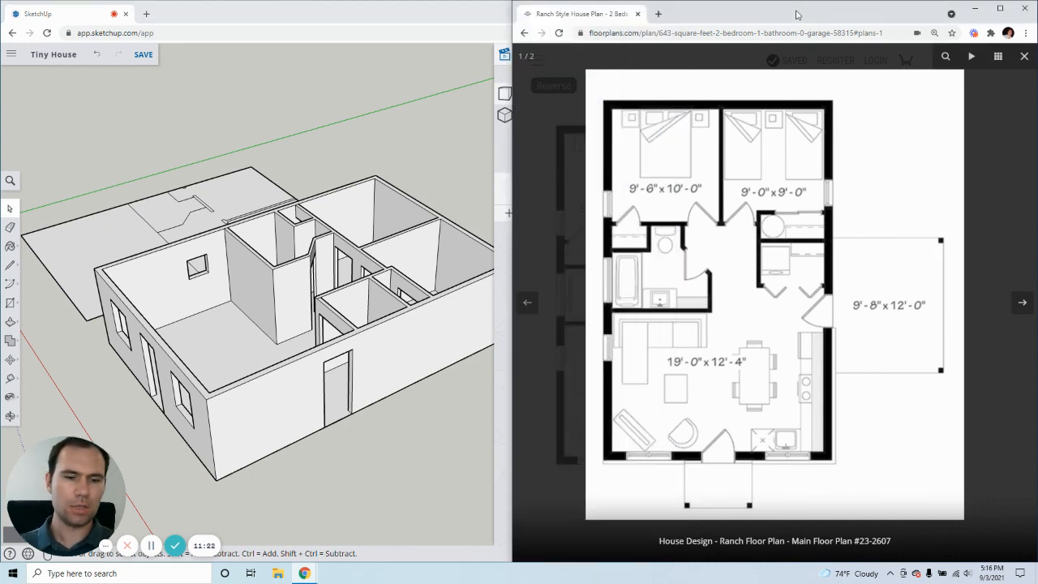